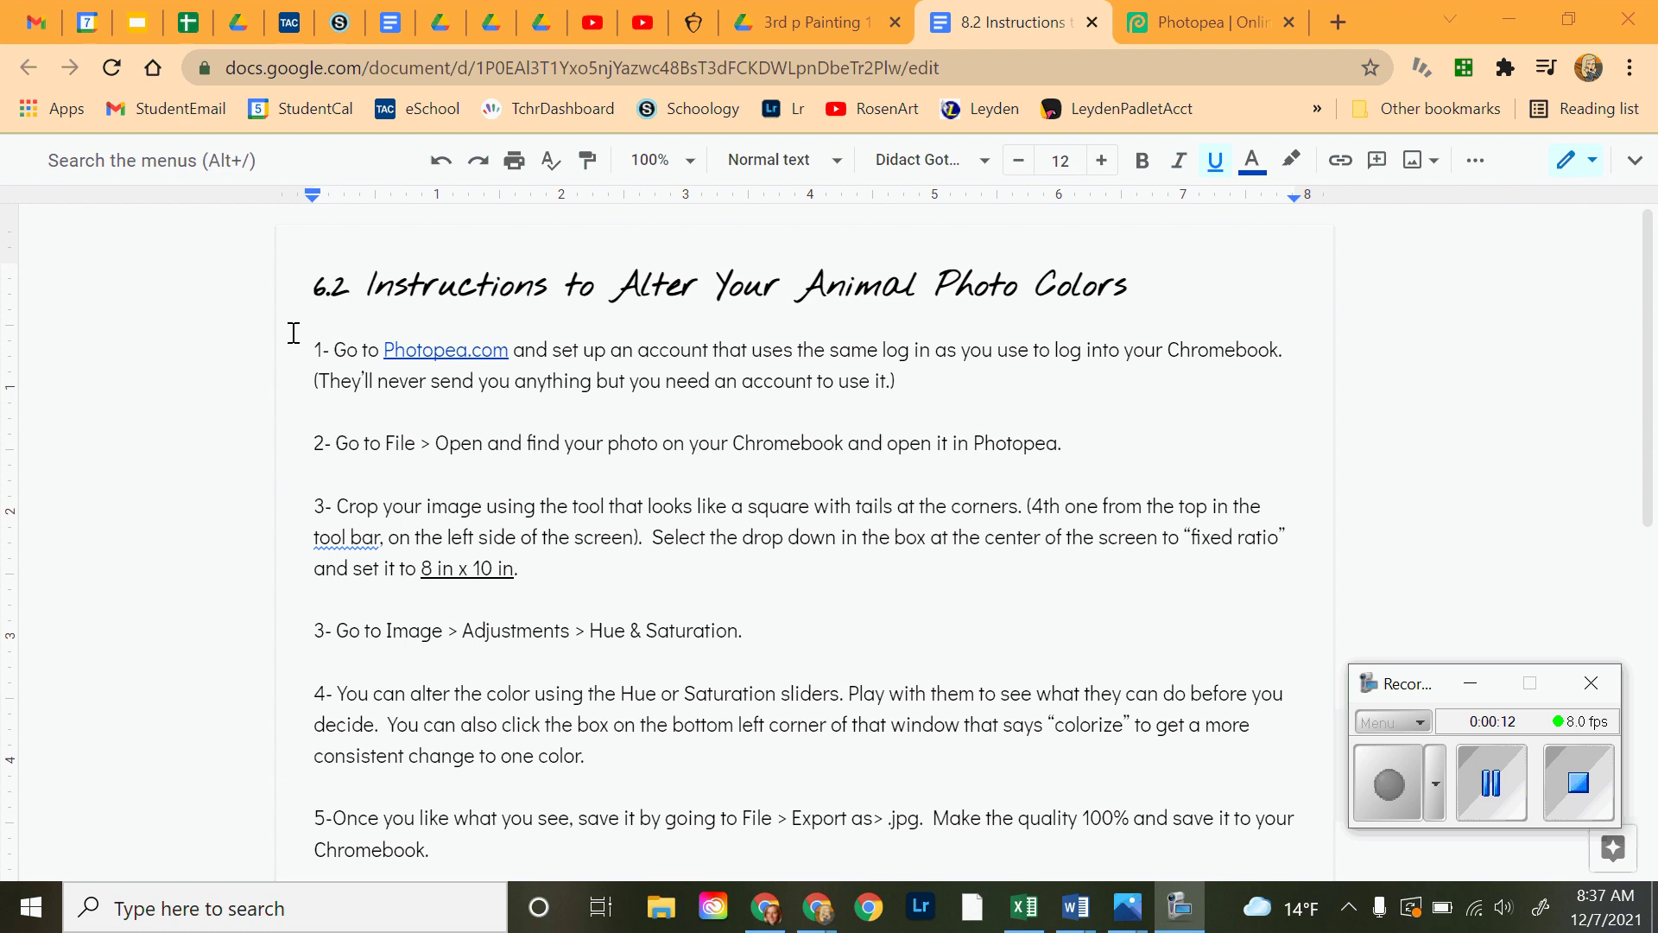
- In Schoology Courses, open Painting I Section 2-03 and its Unit 6: Ron Burns Animals folder
{"action": "left_click", "coordinate": [340, 22]}
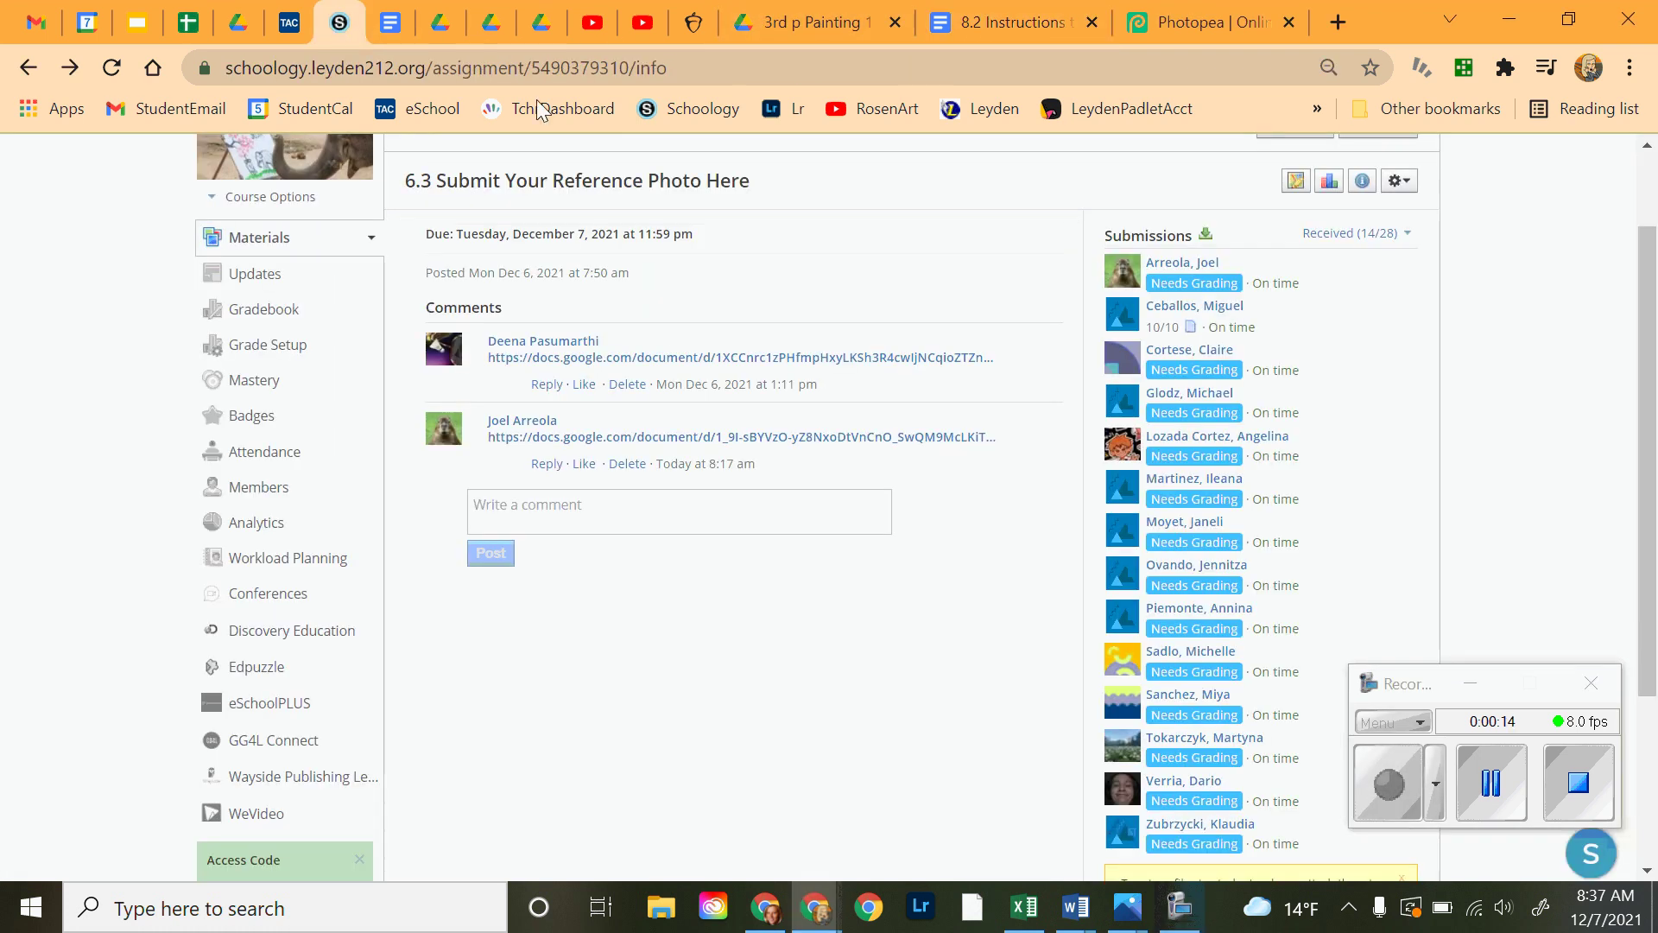
{"action": "scroll", "coordinate": [778, 462], "scroll_direction": "up", "scroll_amount": 2}
{"action": "left_click", "coordinate": [283, 186]}
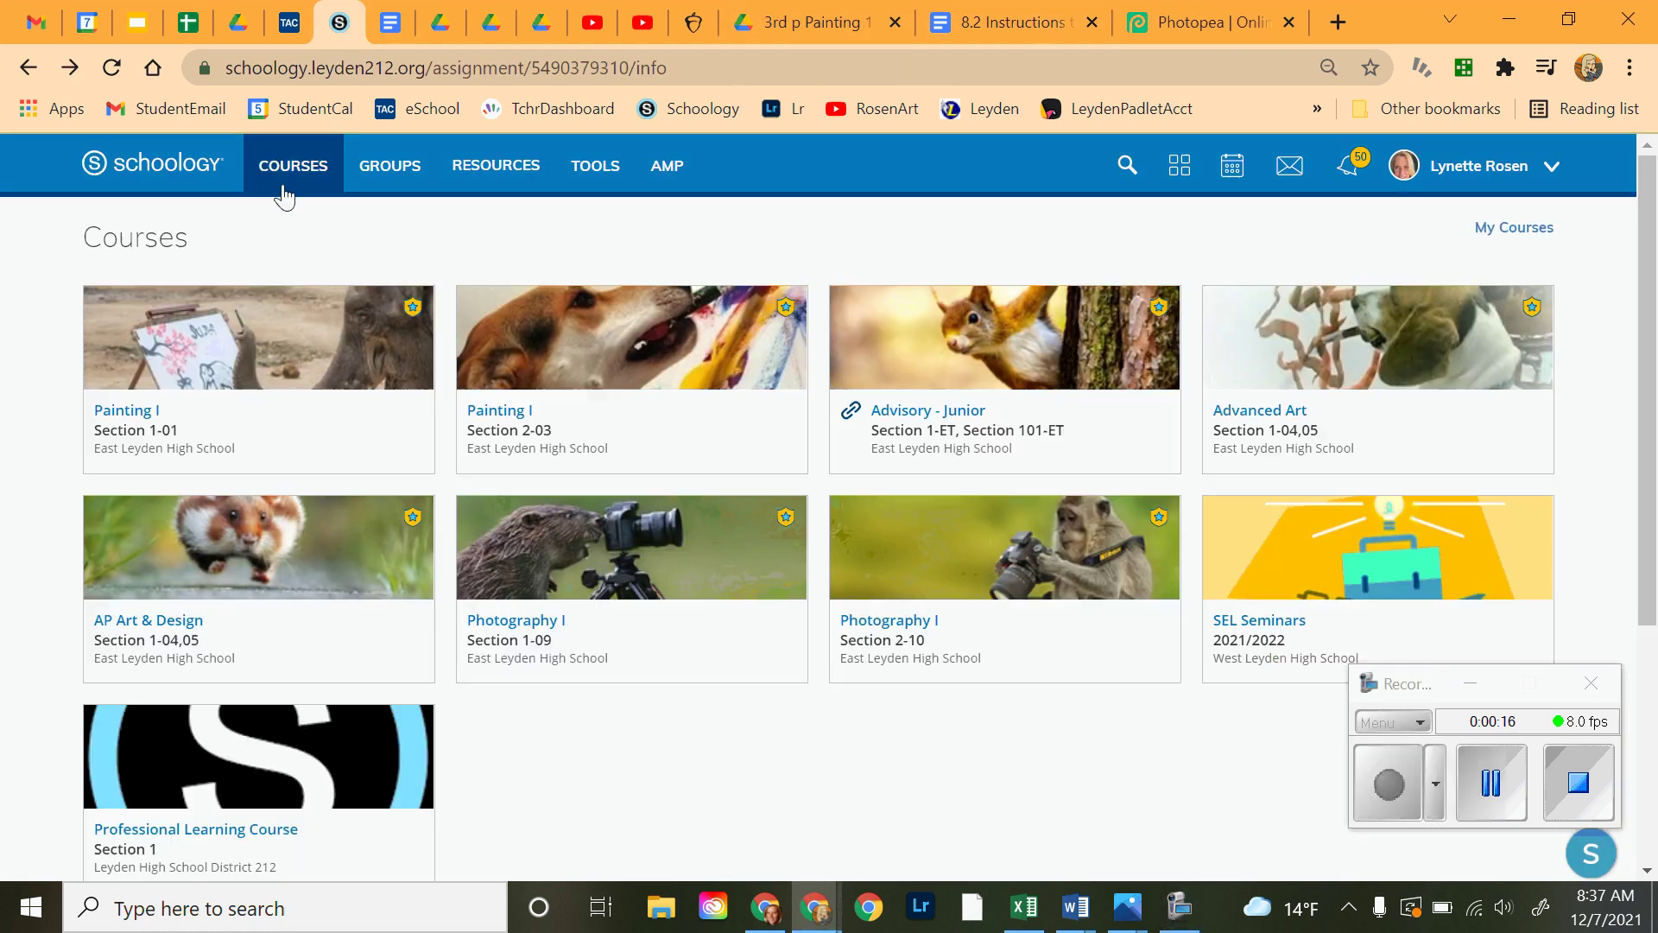
{"action": "left_click", "coordinate": [653, 393]}
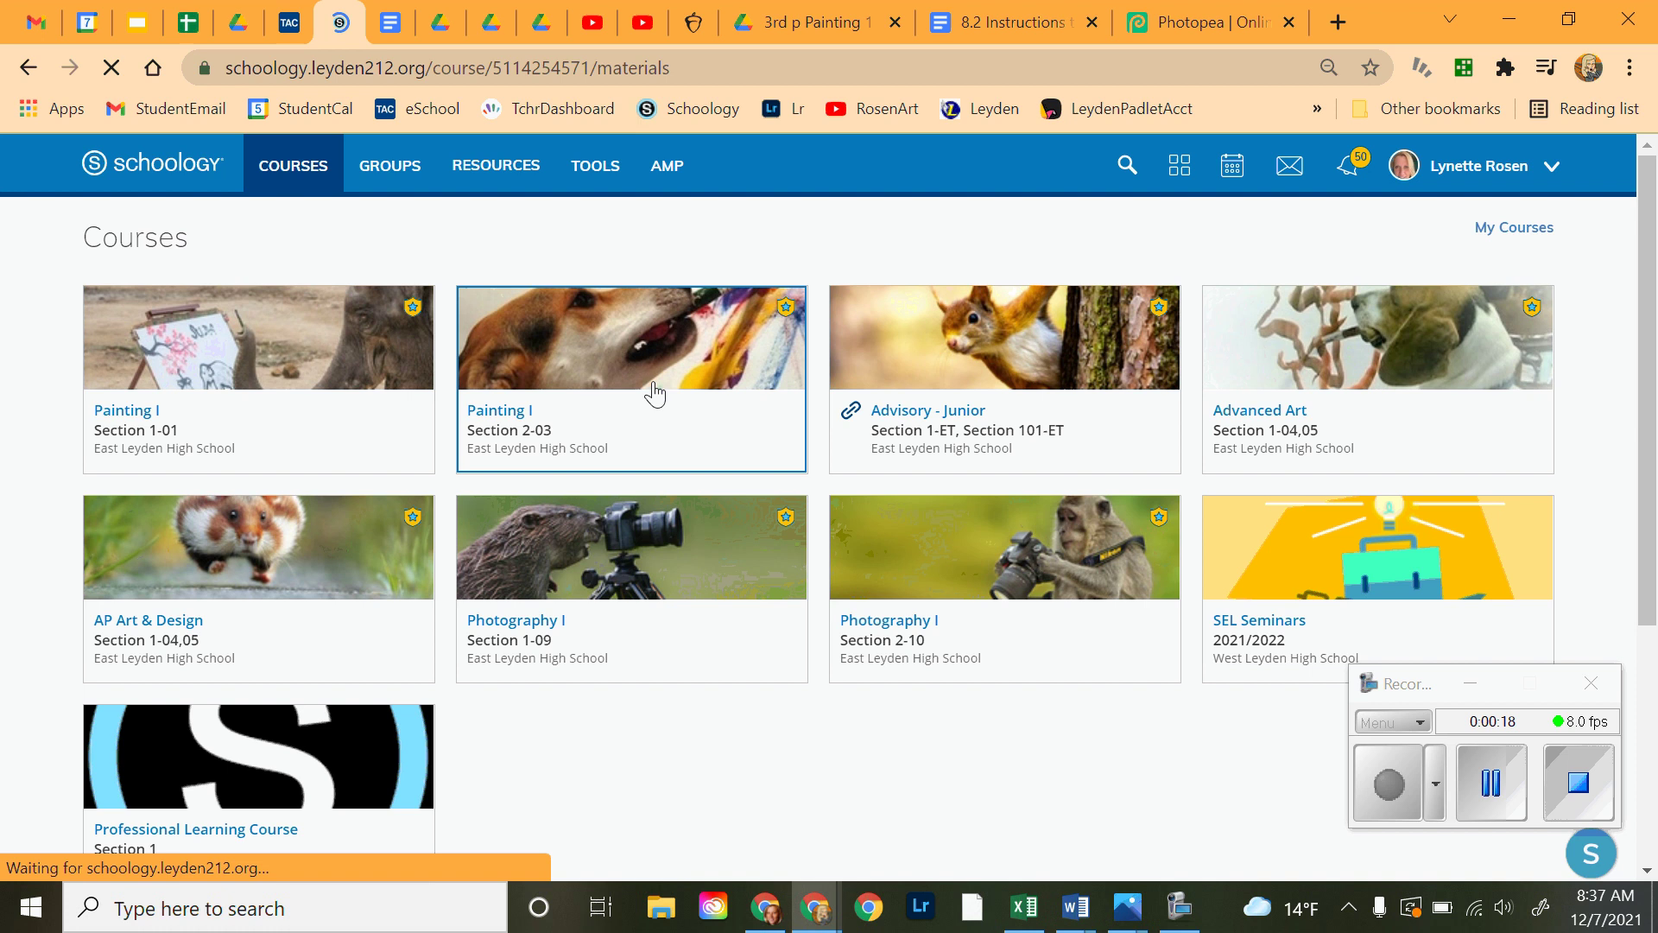
{"action": "scroll", "coordinate": [651, 388], "scroll_direction": "down", "scroll_amount": 5}
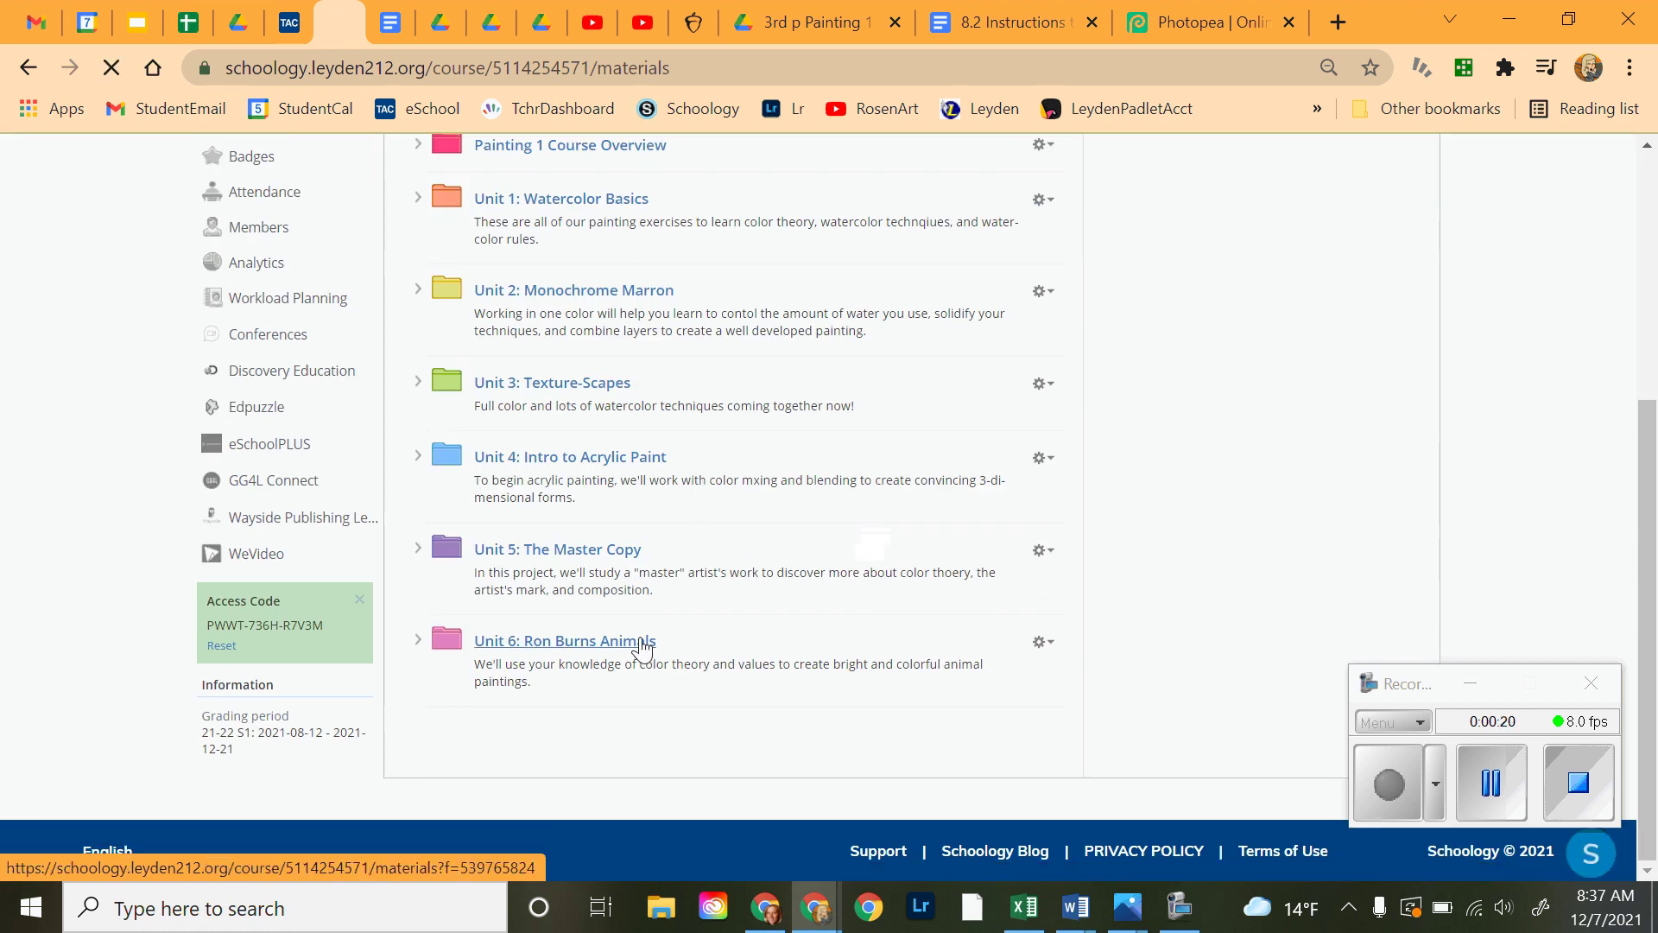
{"action": "left_click", "coordinate": [642, 644]}
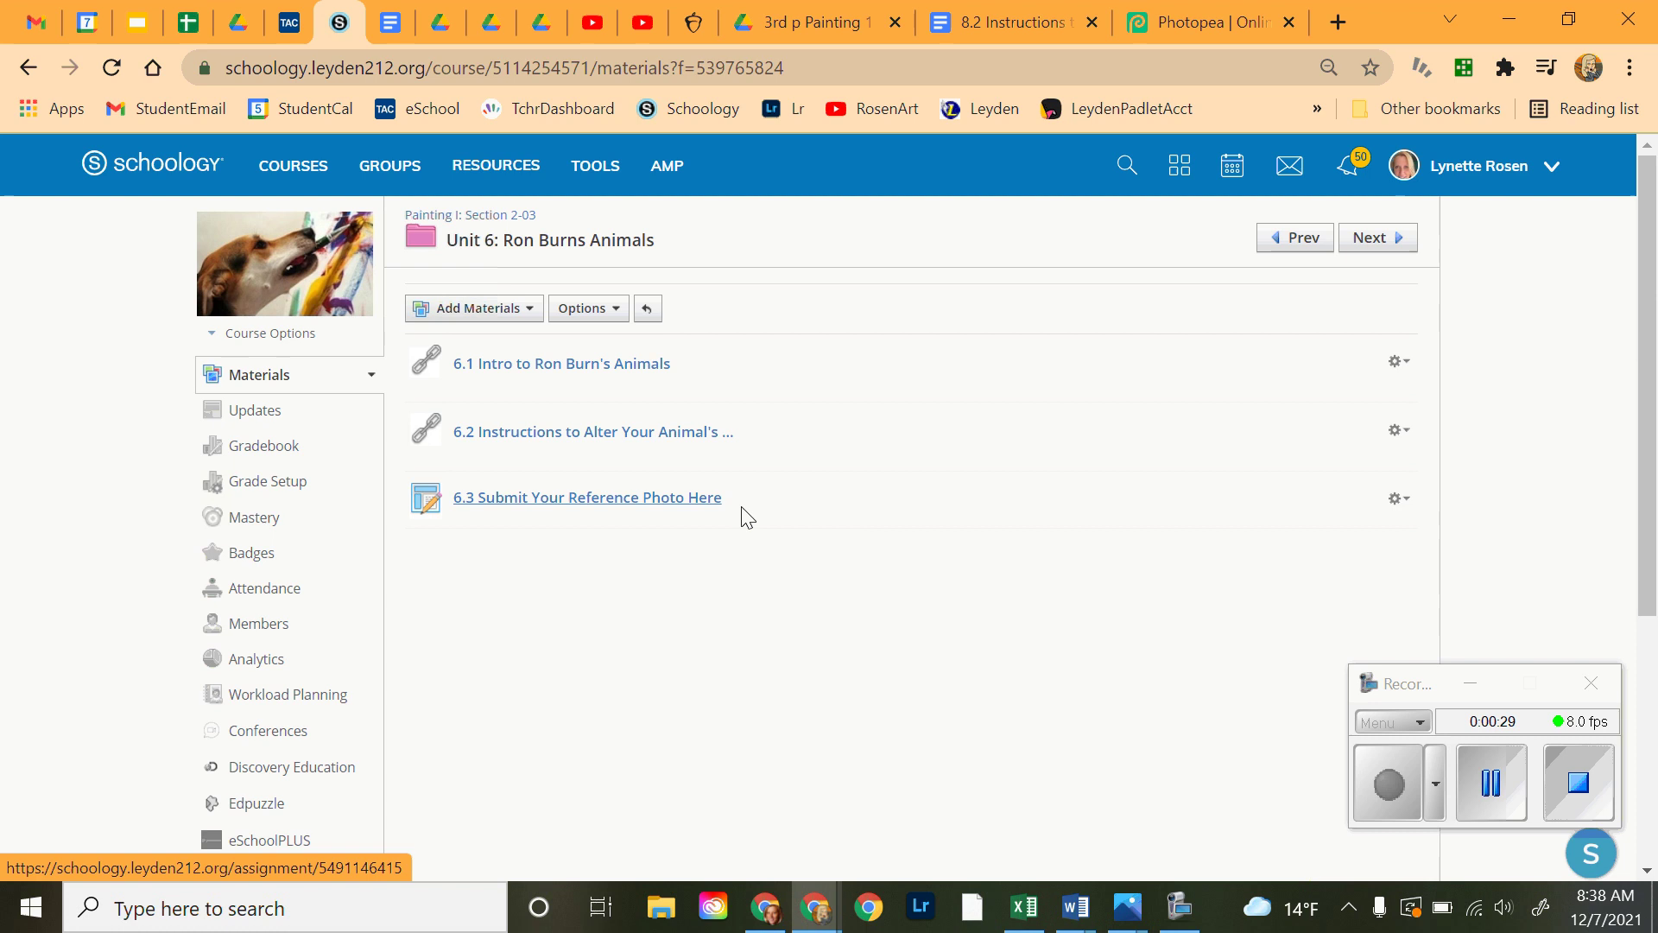
- Delete the account-setup sentences so step 1 reads 'Go to Photopea.com.' with step 2 on its own line
{"action": "left_click", "coordinate": [984, 26]}
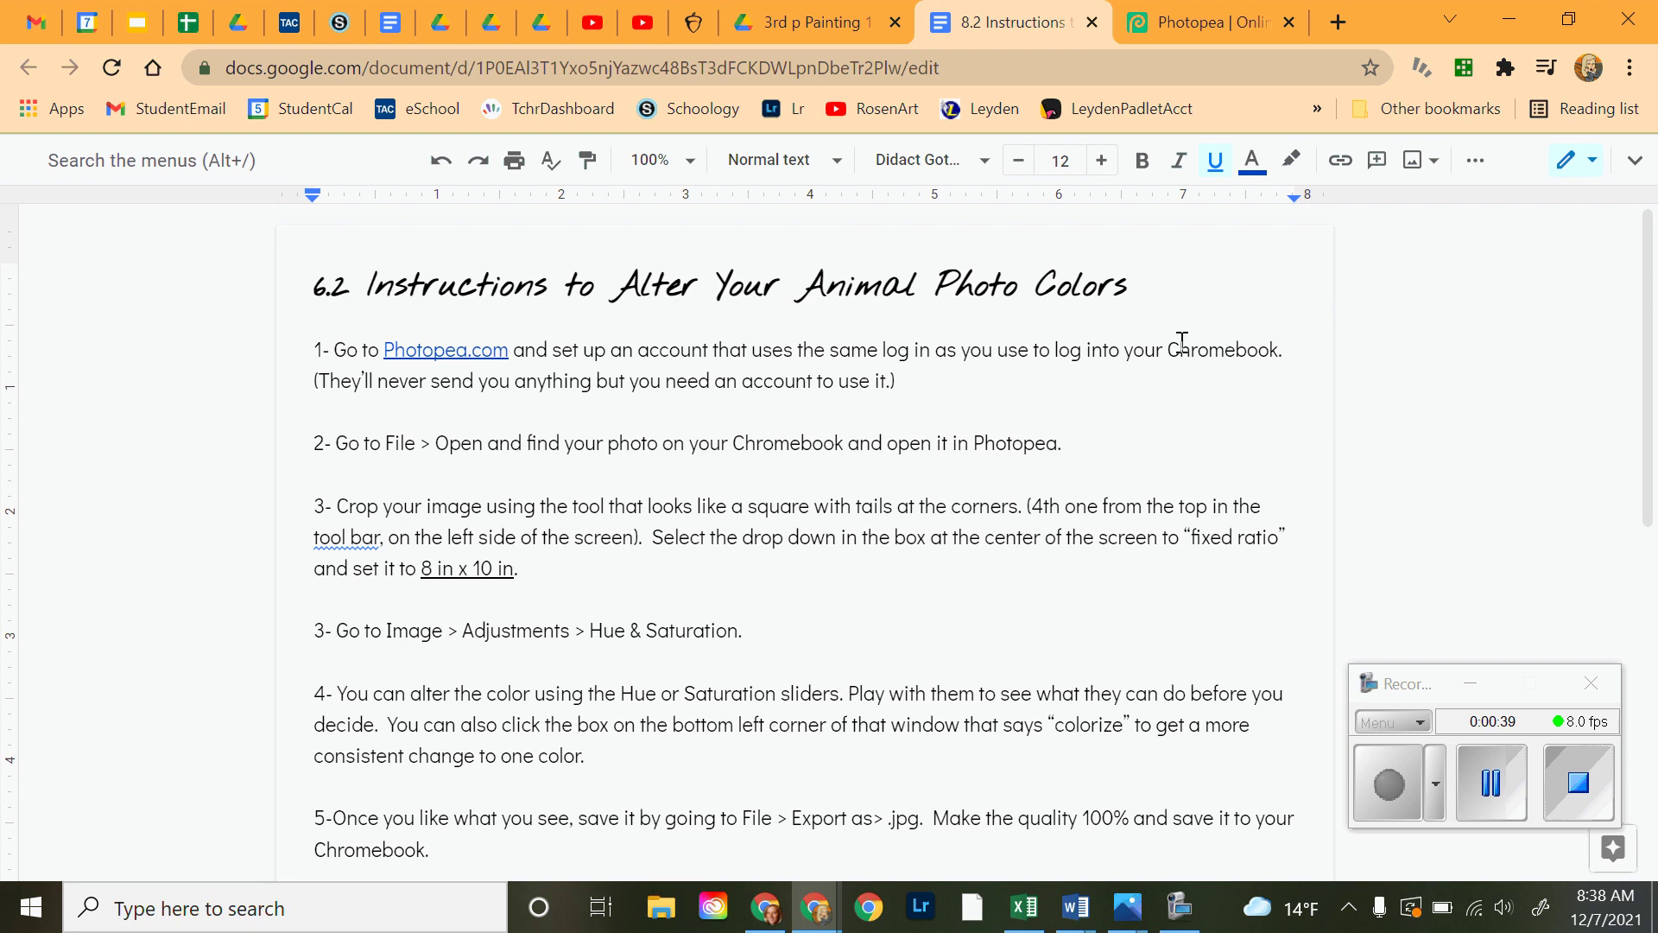
{"action": "left_click_drag", "start_coordinate": [516, 358], "coordinate": [1275, 326]}
{"action": "key", "text": "BackSpace"}
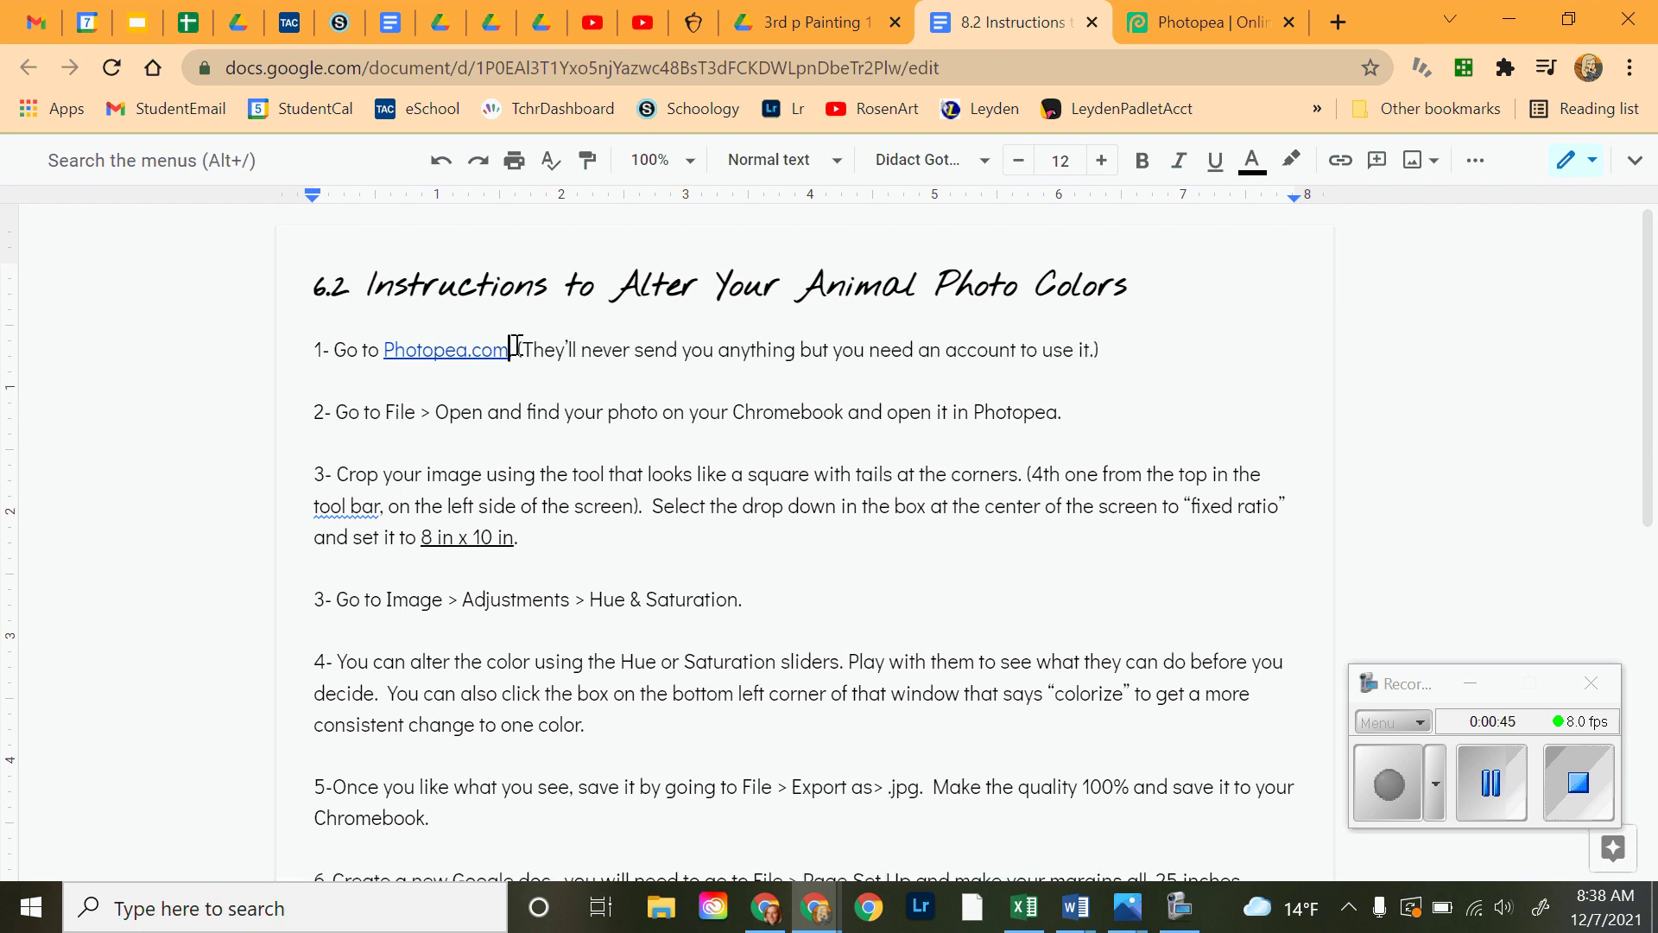
{"action": "left_click_drag", "start_coordinate": [516, 350], "coordinate": [1125, 355]}
{"action": "key", "text": "BackSpace"}
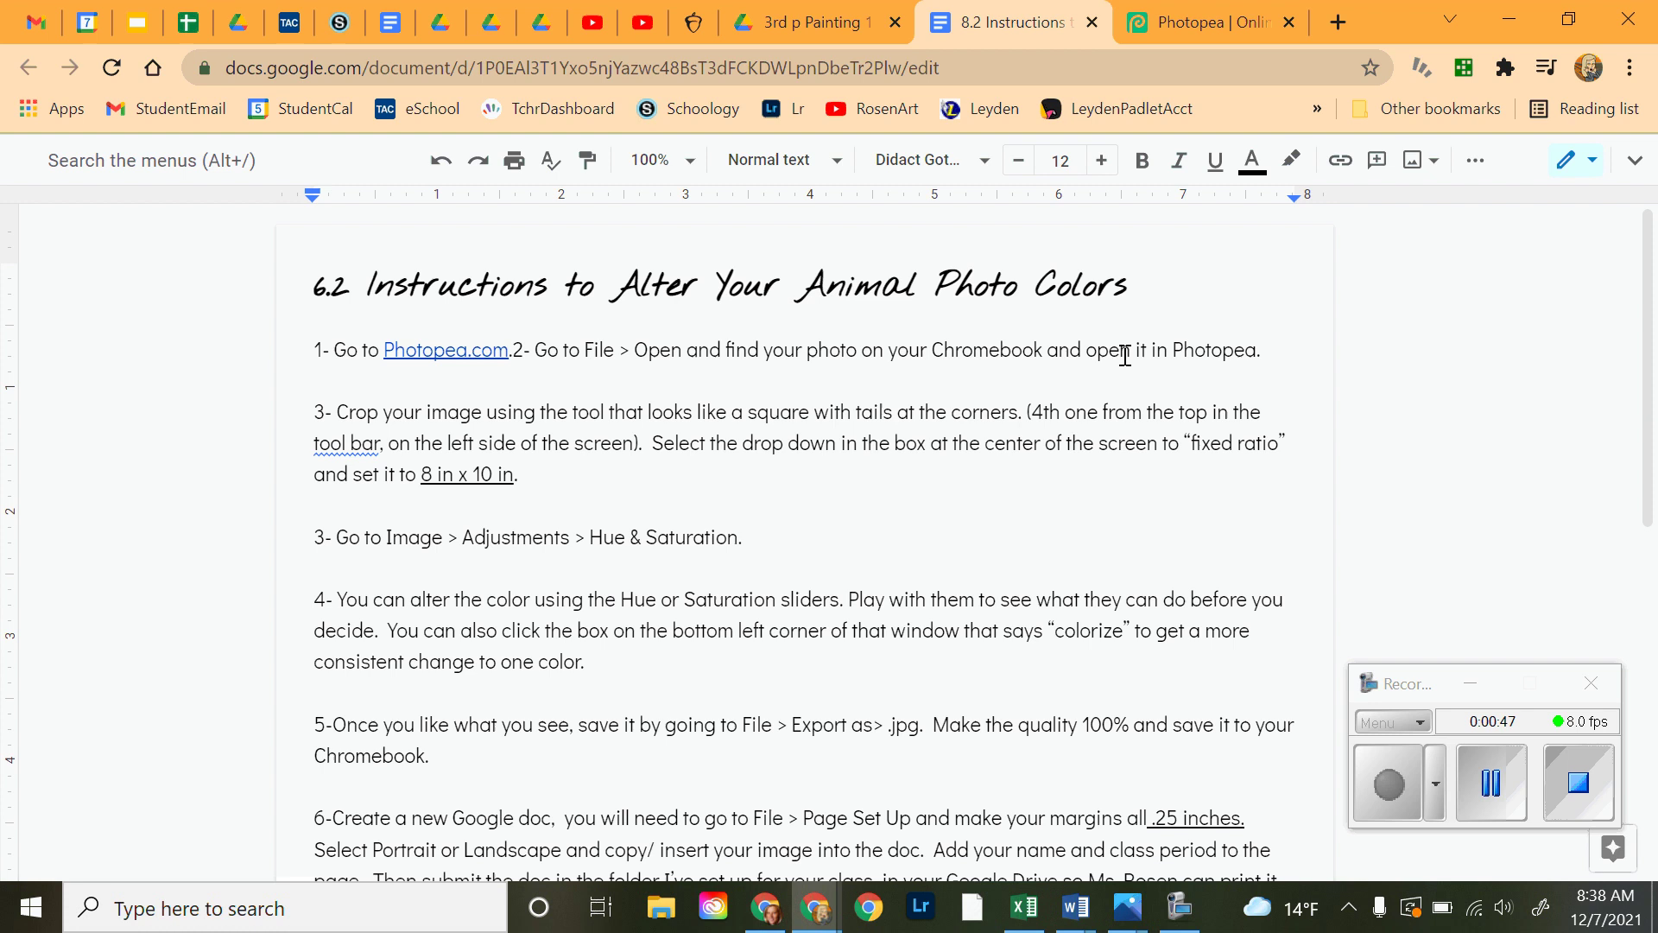
{"action": "key", "text": "Return"}
{"action": "key", "text": "Return"}
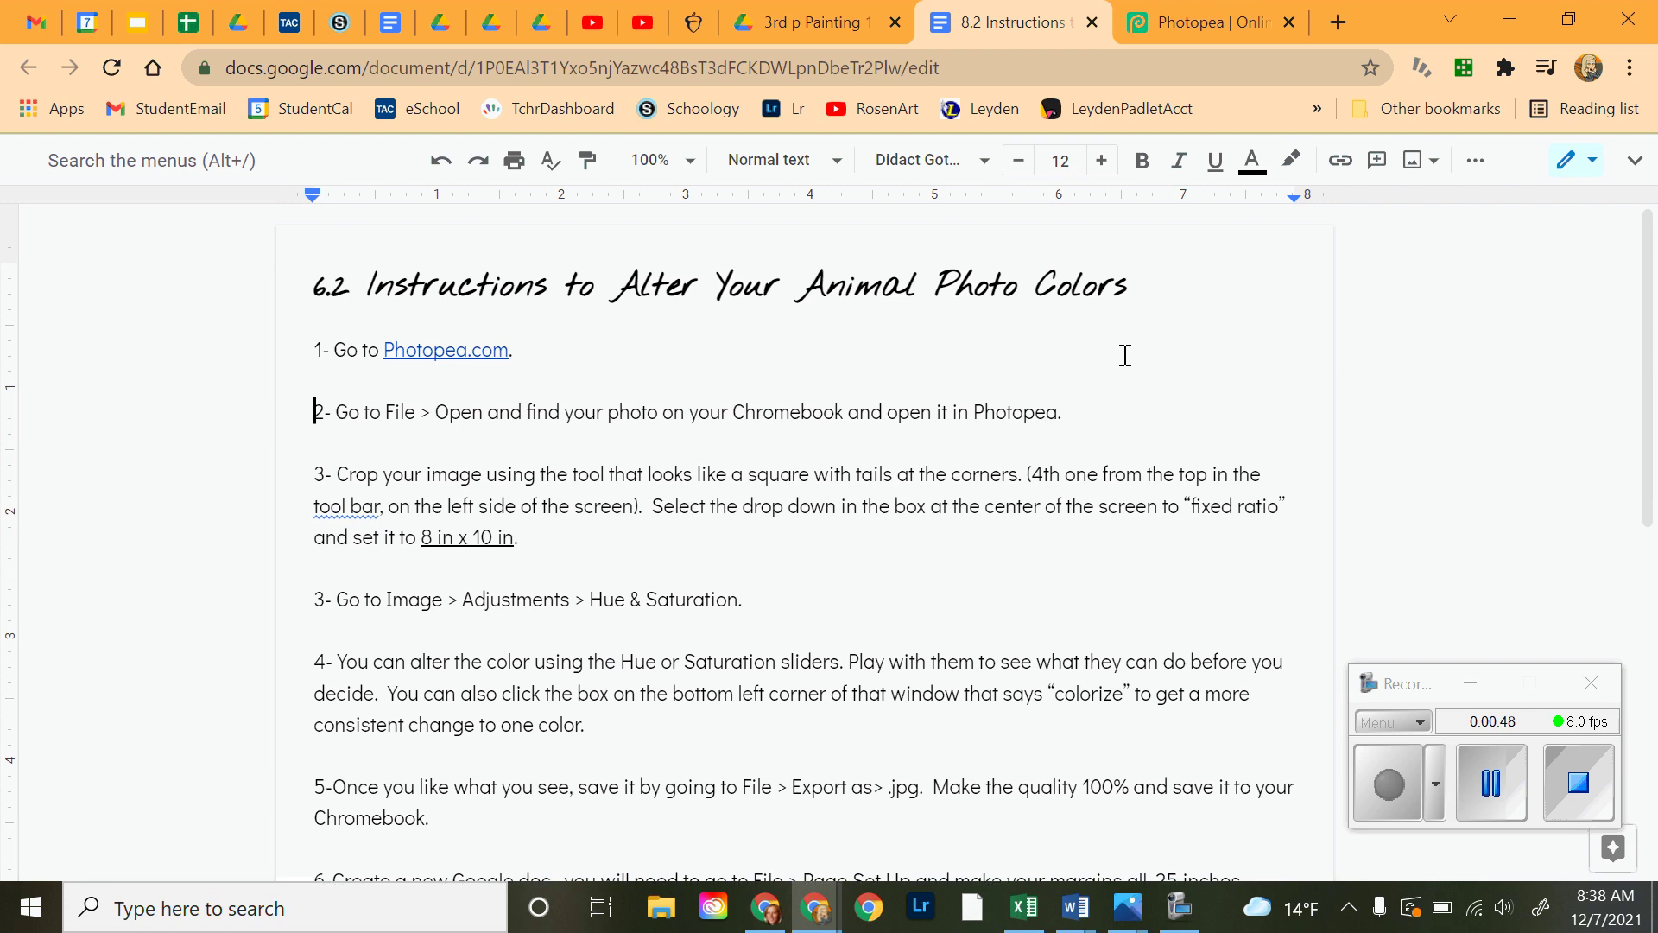
{"action": "left_click", "coordinate": [1163, 16]}
{"action": "left_click", "coordinate": [963, 19]}
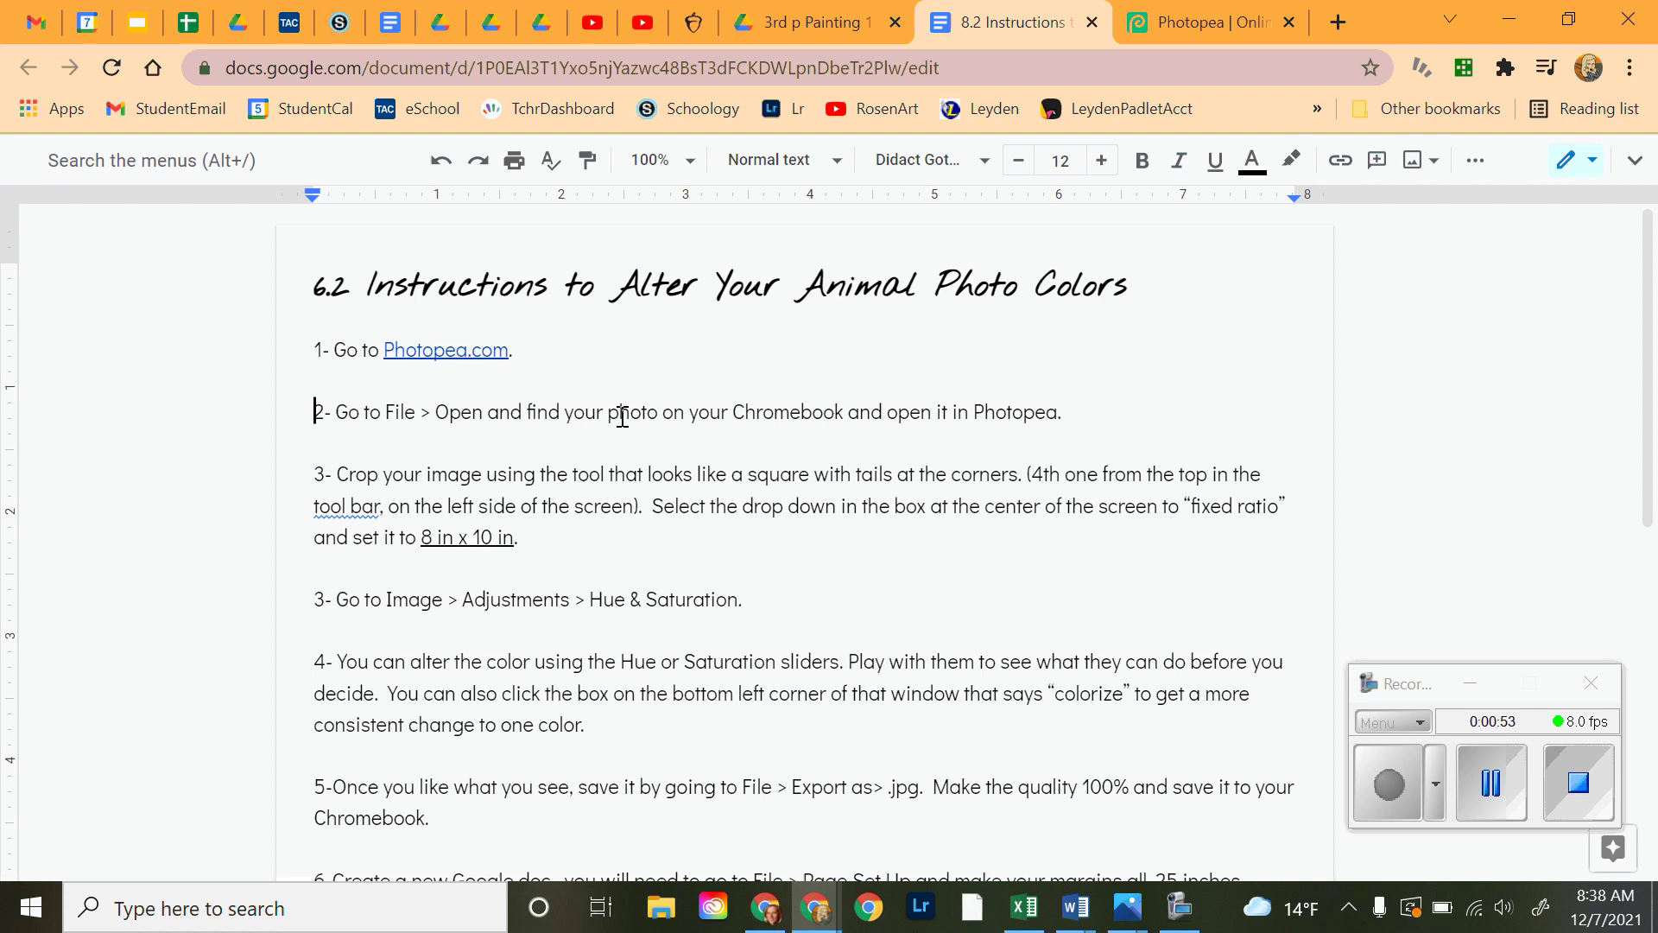
- Open the dog photo Jackson1.psd from the computer via File > Open
{"action": "left_click", "coordinate": [1225, 17]}
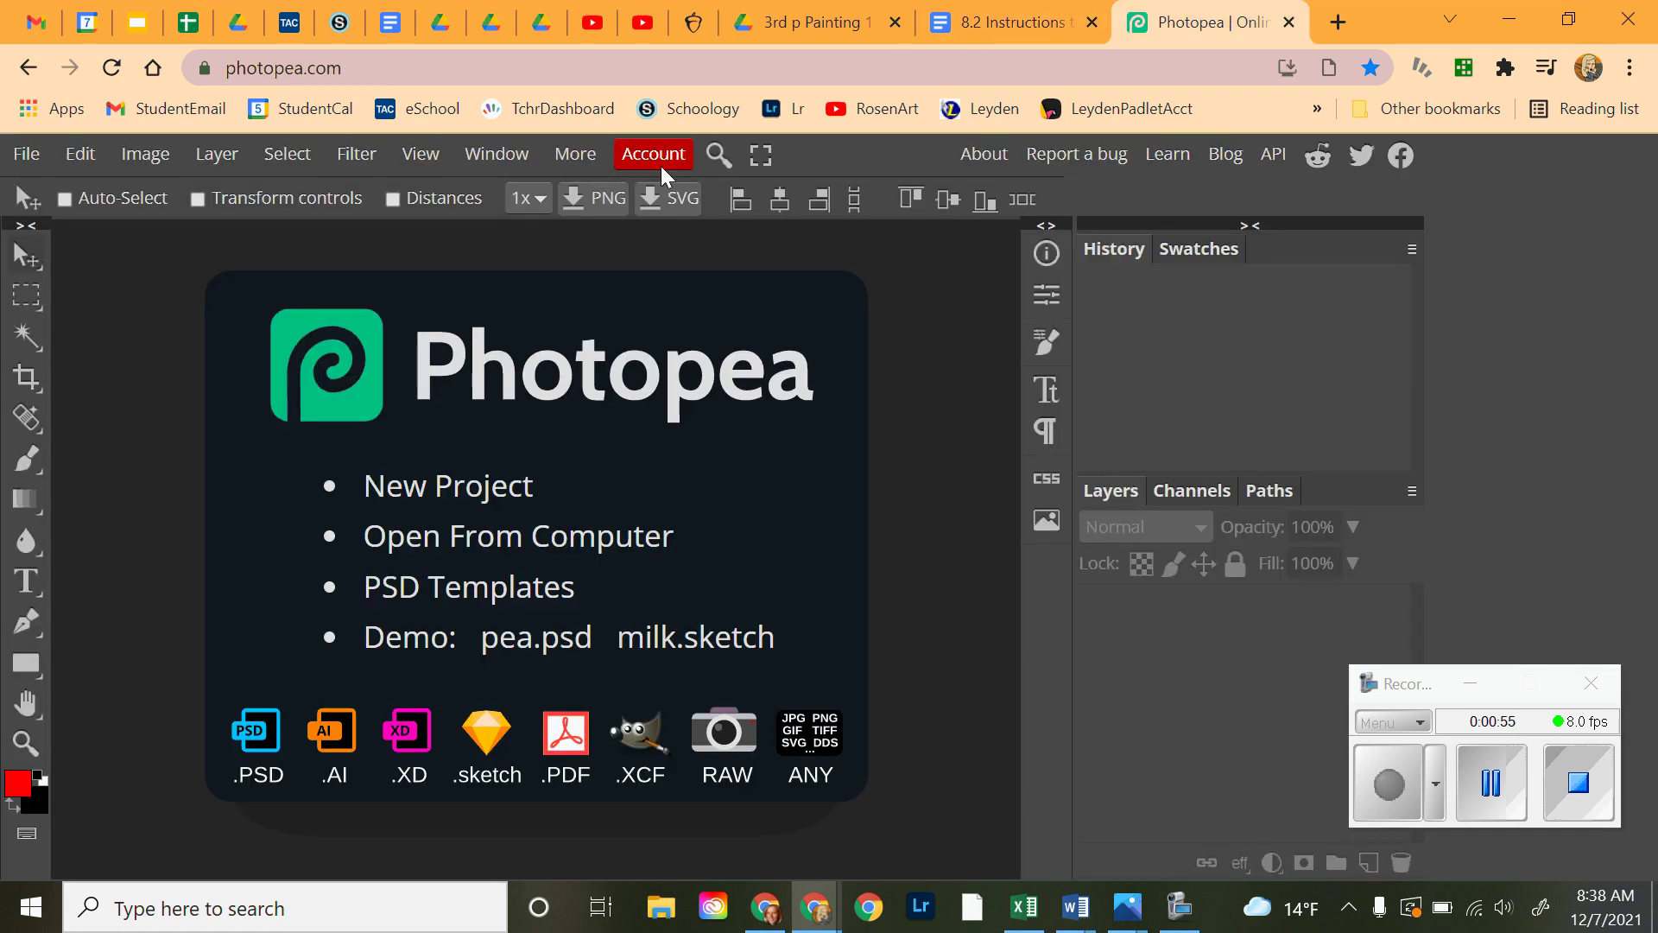
{"action": "left_click", "coordinate": [39, 159]}
{"action": "left_click", "coordinate": [60, 236]}
{"action": "scroll", "coordinate": [676, 283], "scroll_direction": "down", "scroll_amount": 5}
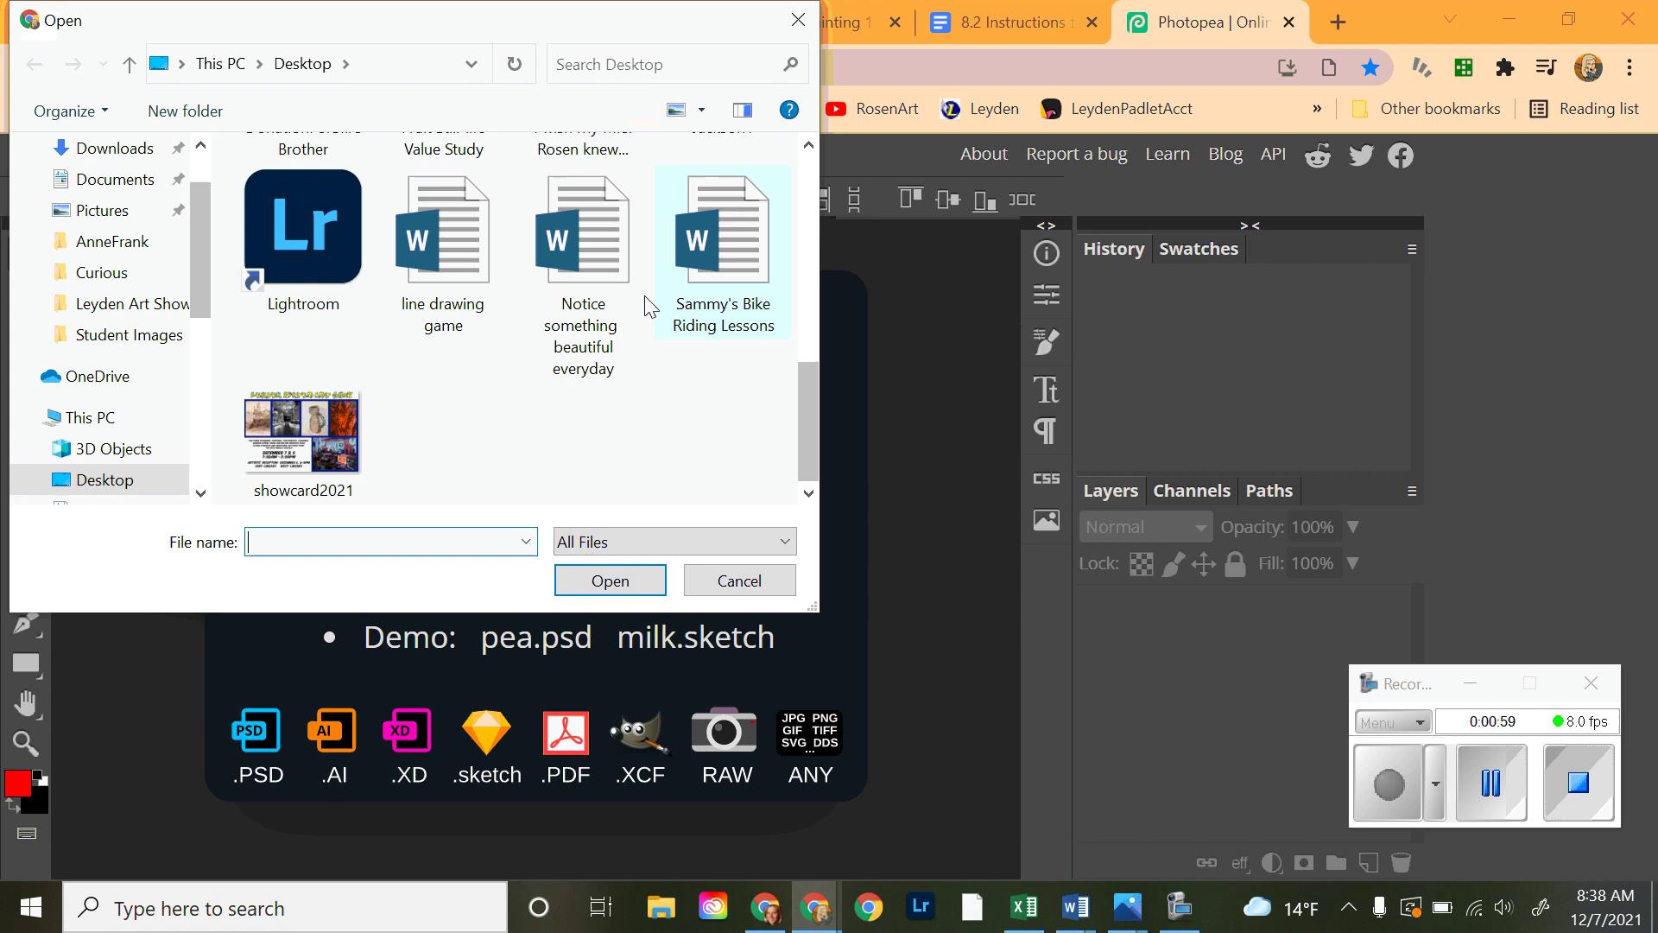
{"action": "scroll", "coordinate": [556, 354], "scroll_direction": "up", "scroll_amount": 2}
{"action": "double_click", "coordinate": [558, 356]}
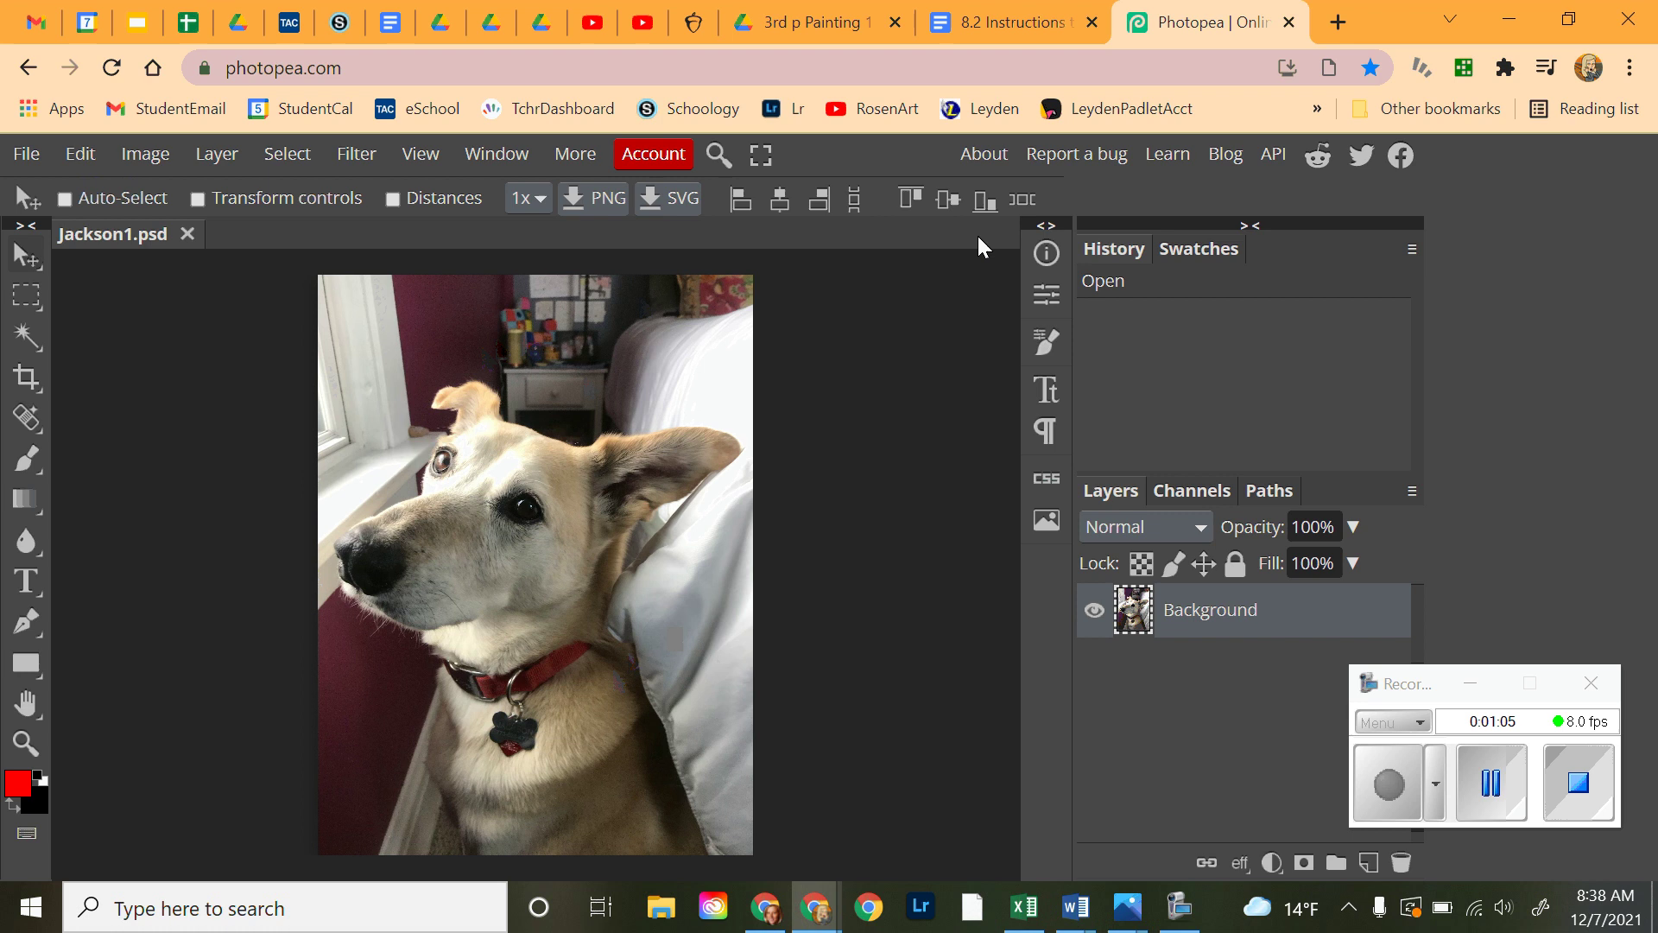
{"action": "left_click", "coordinate": [987, 21]}
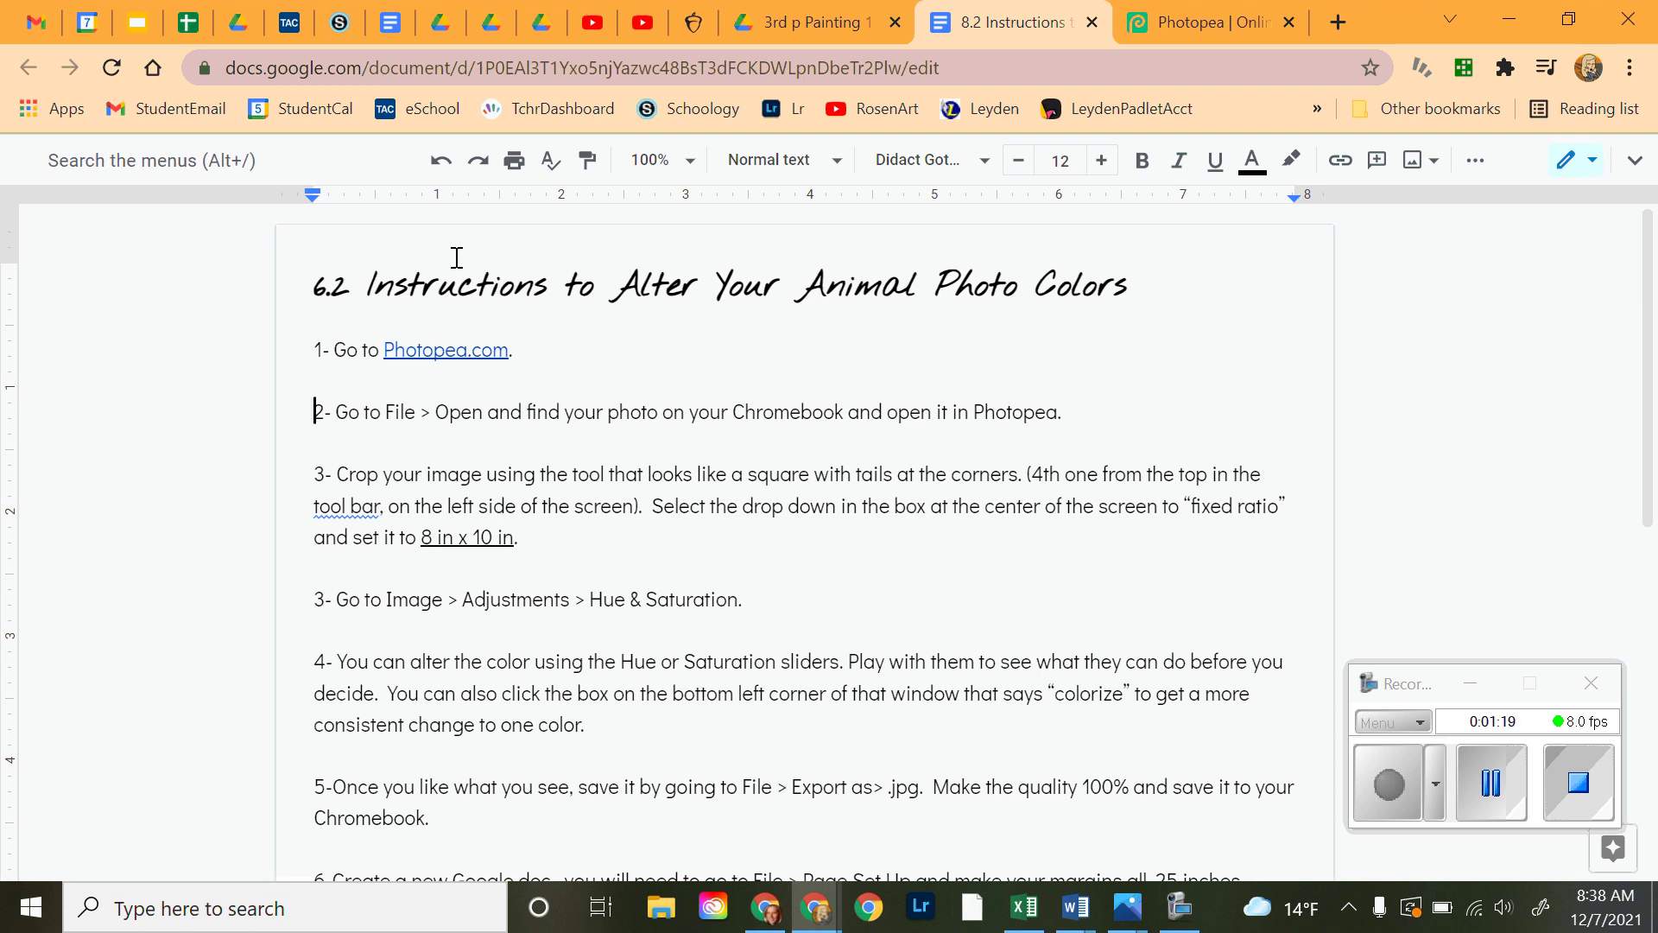
{"action": "left_click", "coordinate": [1188, 24]}
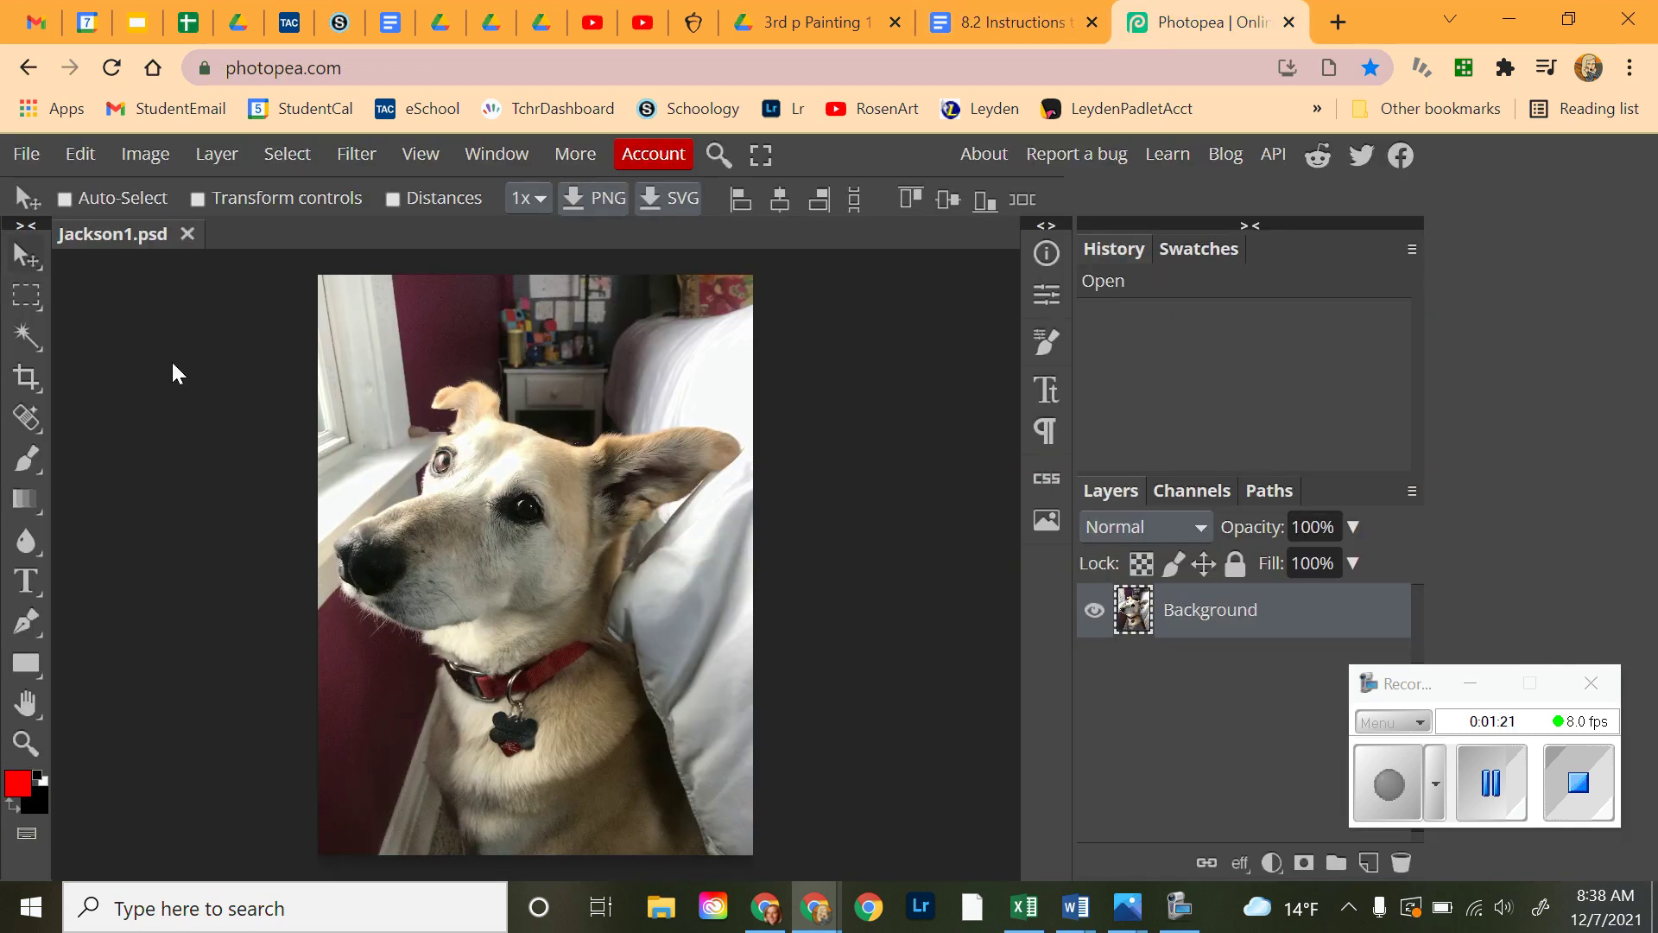
- Select the Crop tool and lock it to a Fixed Ratio of 8 x 10
{"action": "left_click", "coordinate": [30, 387]}
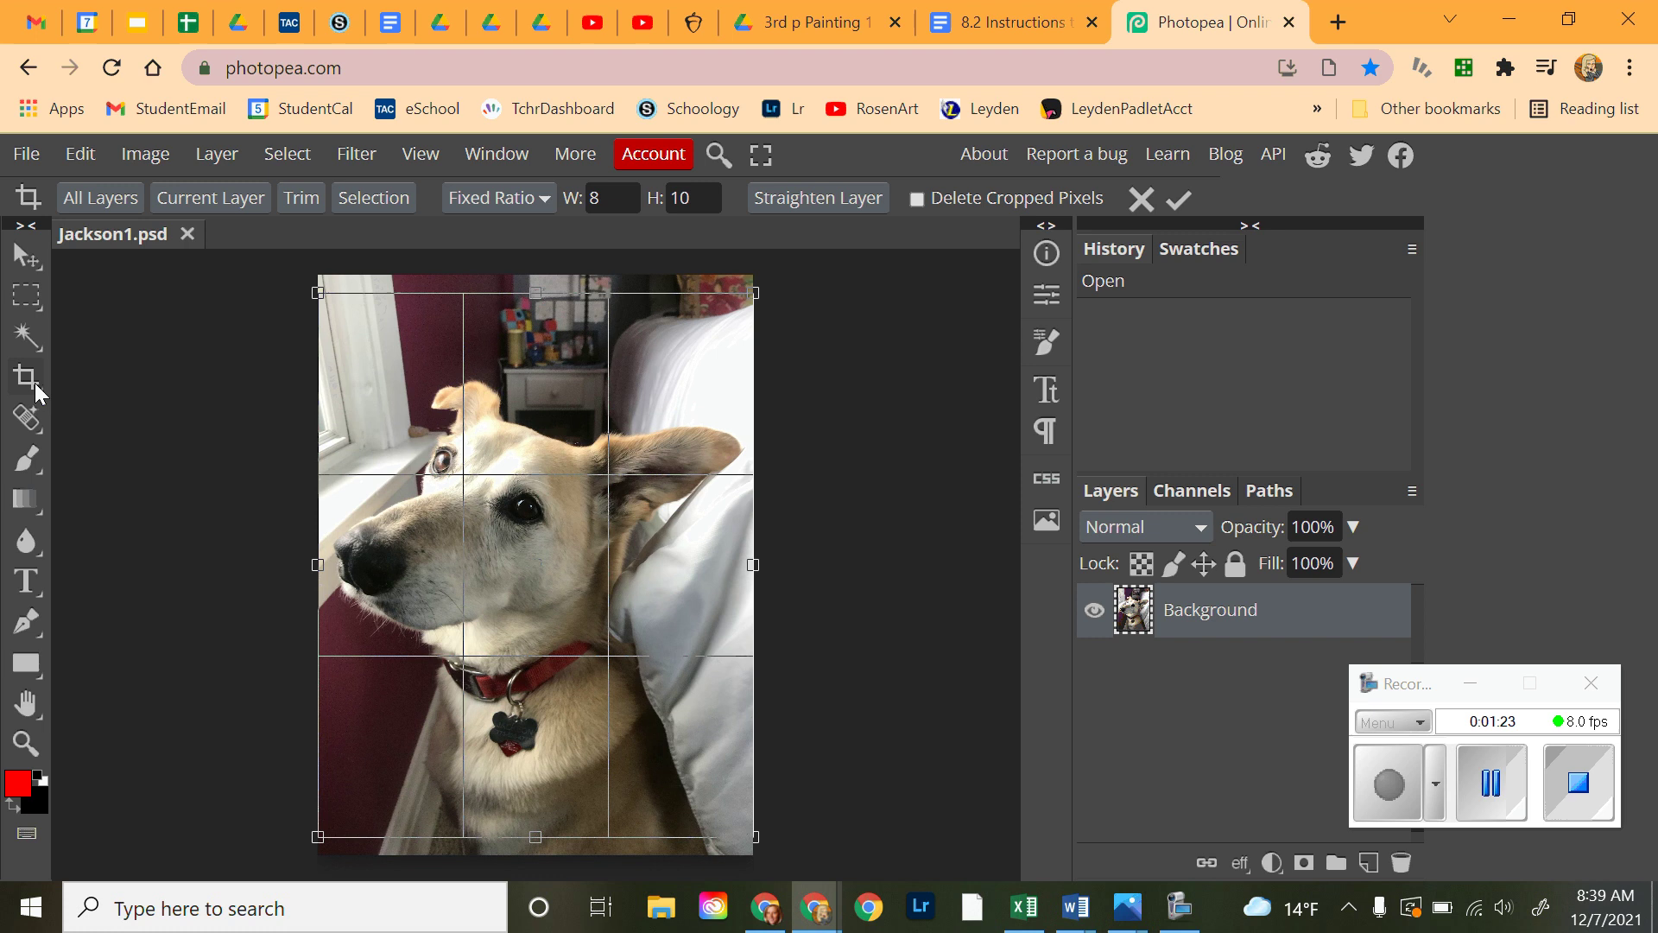
{"action": "left_click", "coordinate": [518, 197]}
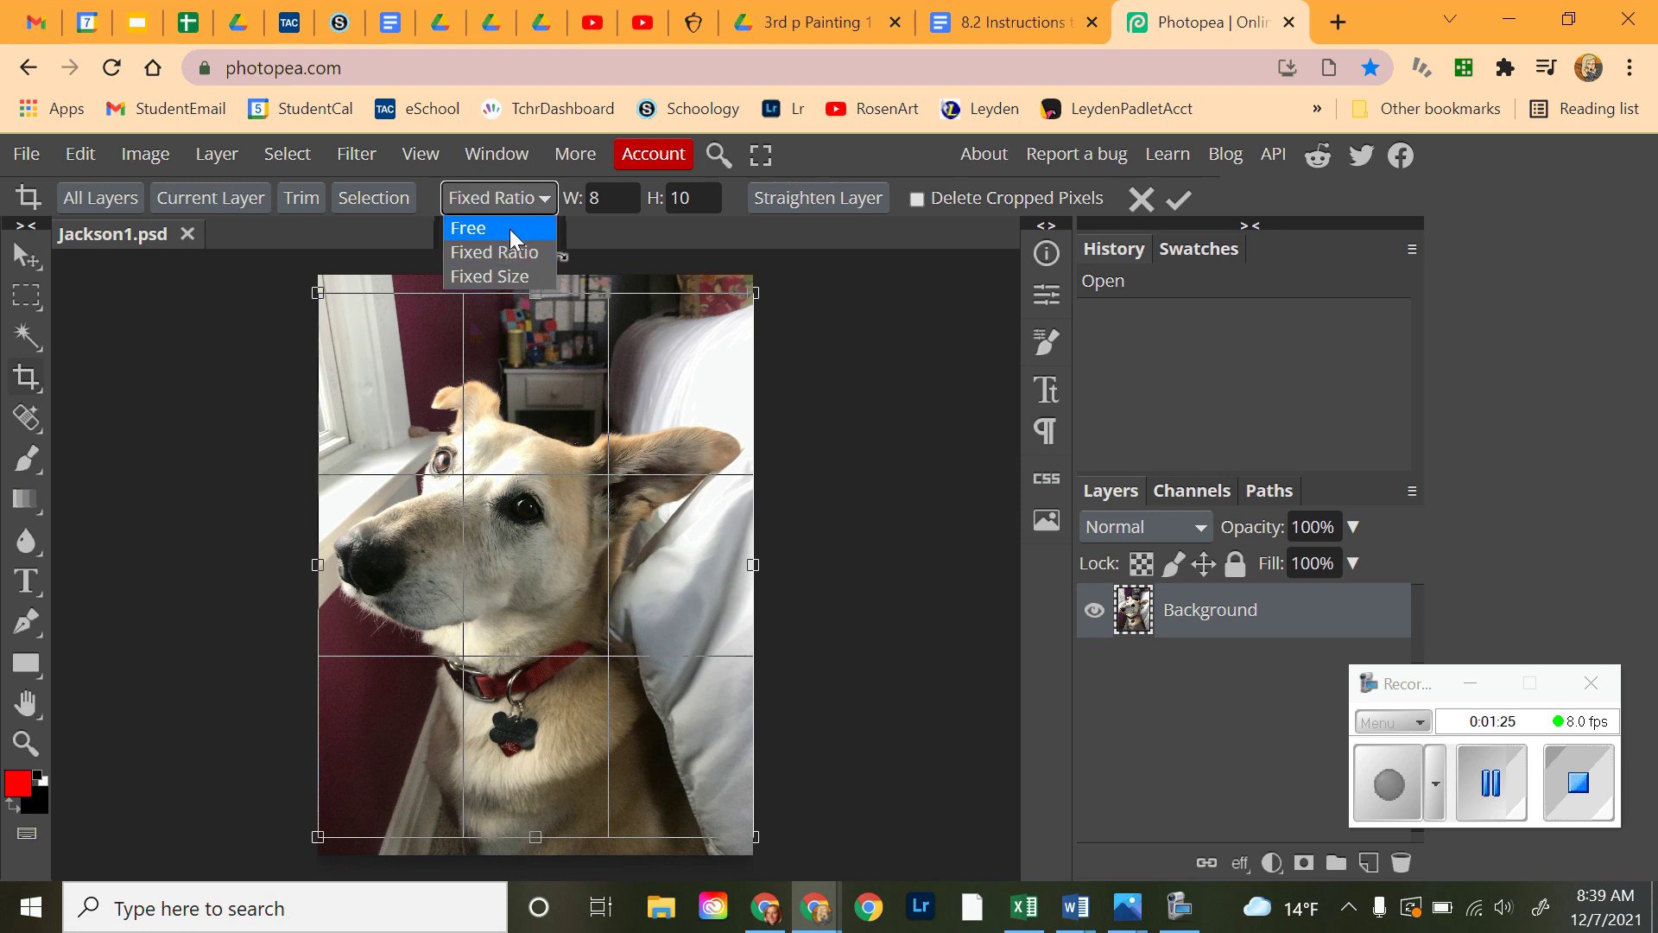
{"action": "left_click", "coordinate": [506, 229]}
{"action": "left_click", "coordinate": [503, 196]}
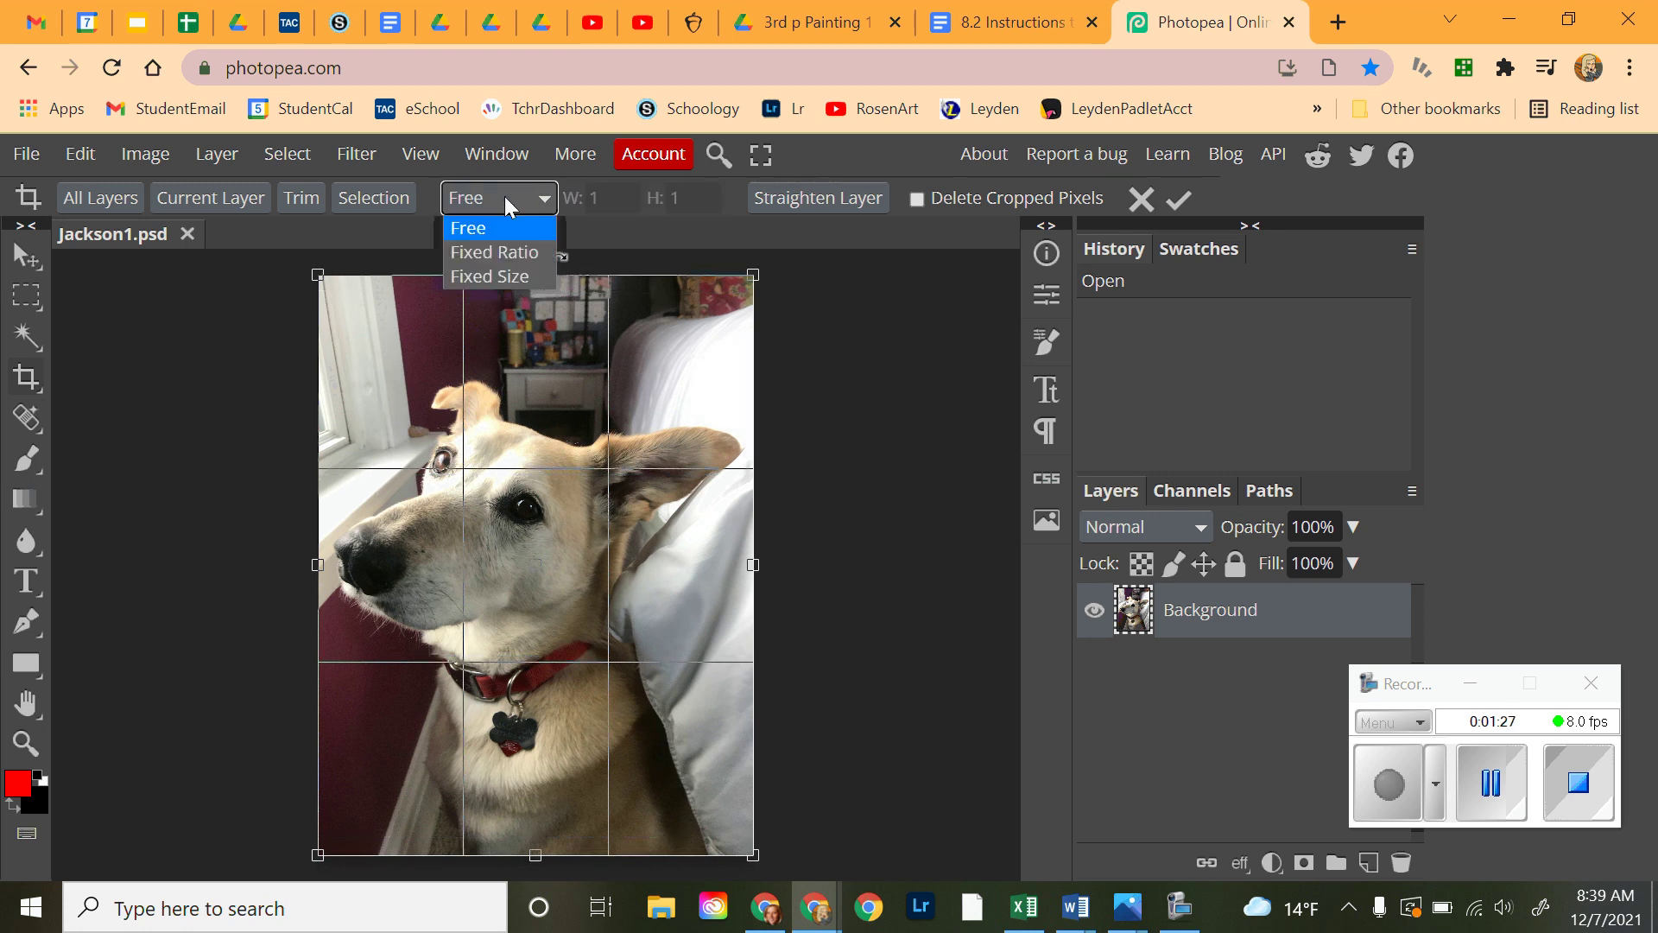
{"action": "left_click", "coordinate": [515, 248]}
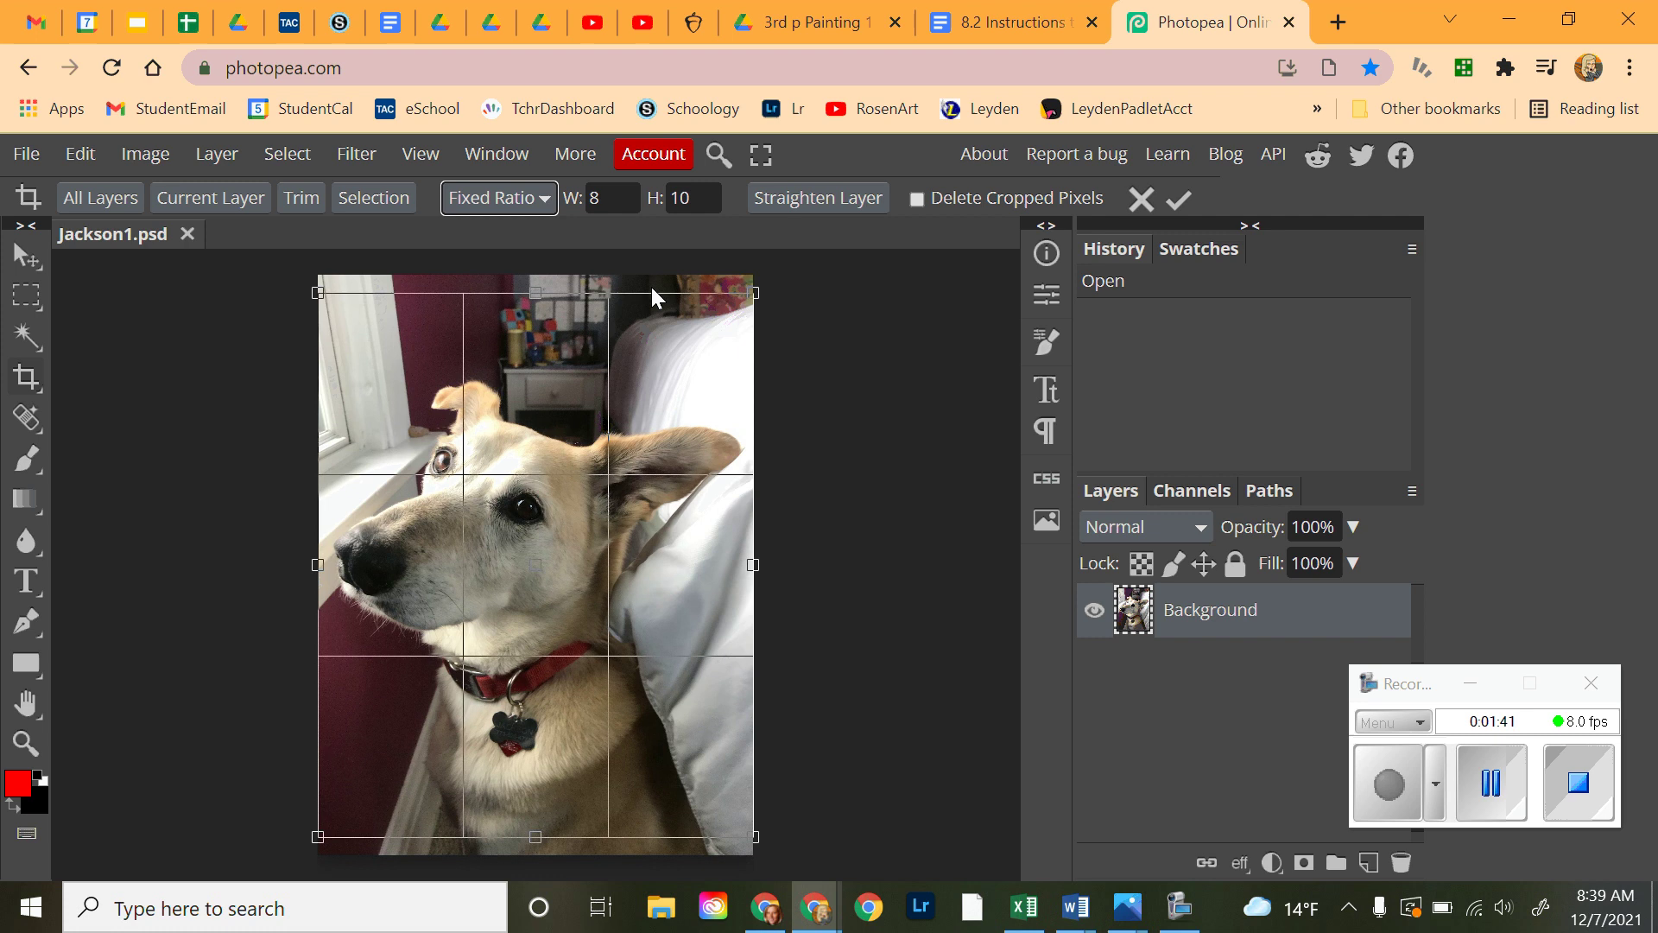
- Tighten and reposition the crop box around the dog, then apply the crop
{"action": "left_click_drag", "start_coordinate": [536, 293], "coordinate": [511, 355]}
{"action": "left_click_drag", "start_coordinate": [563, 508], "coordinate": [539, 508]}
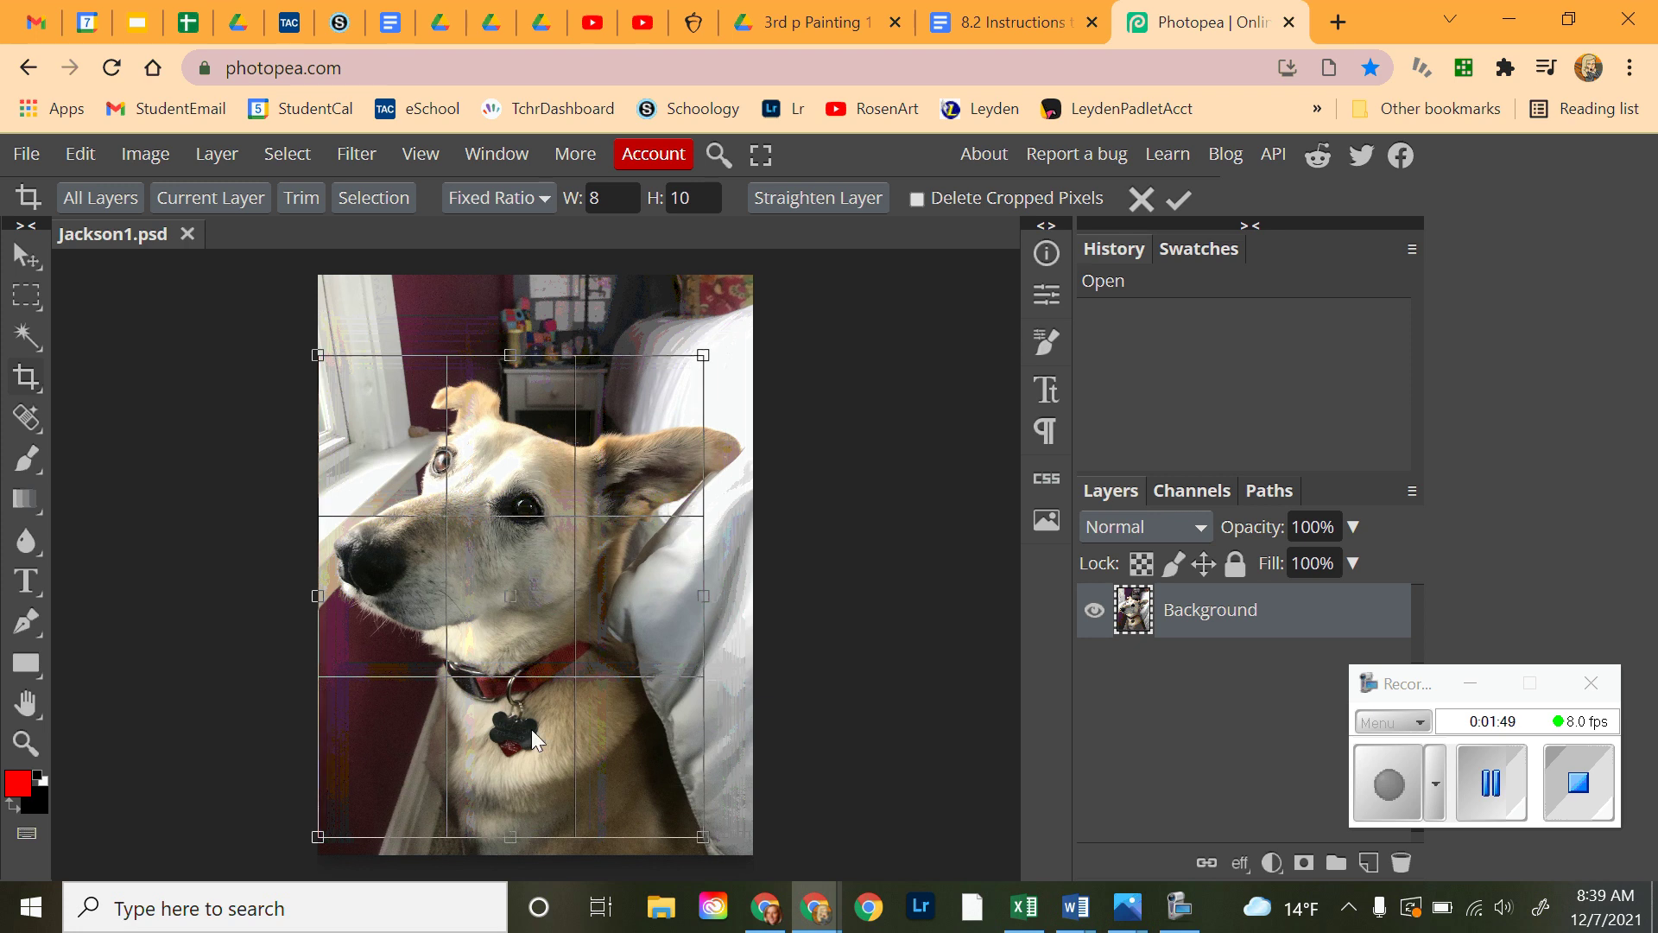
{"action": "left_click_drag", "start_coordinate": [532, 754], "coordinate": [539, 771]}
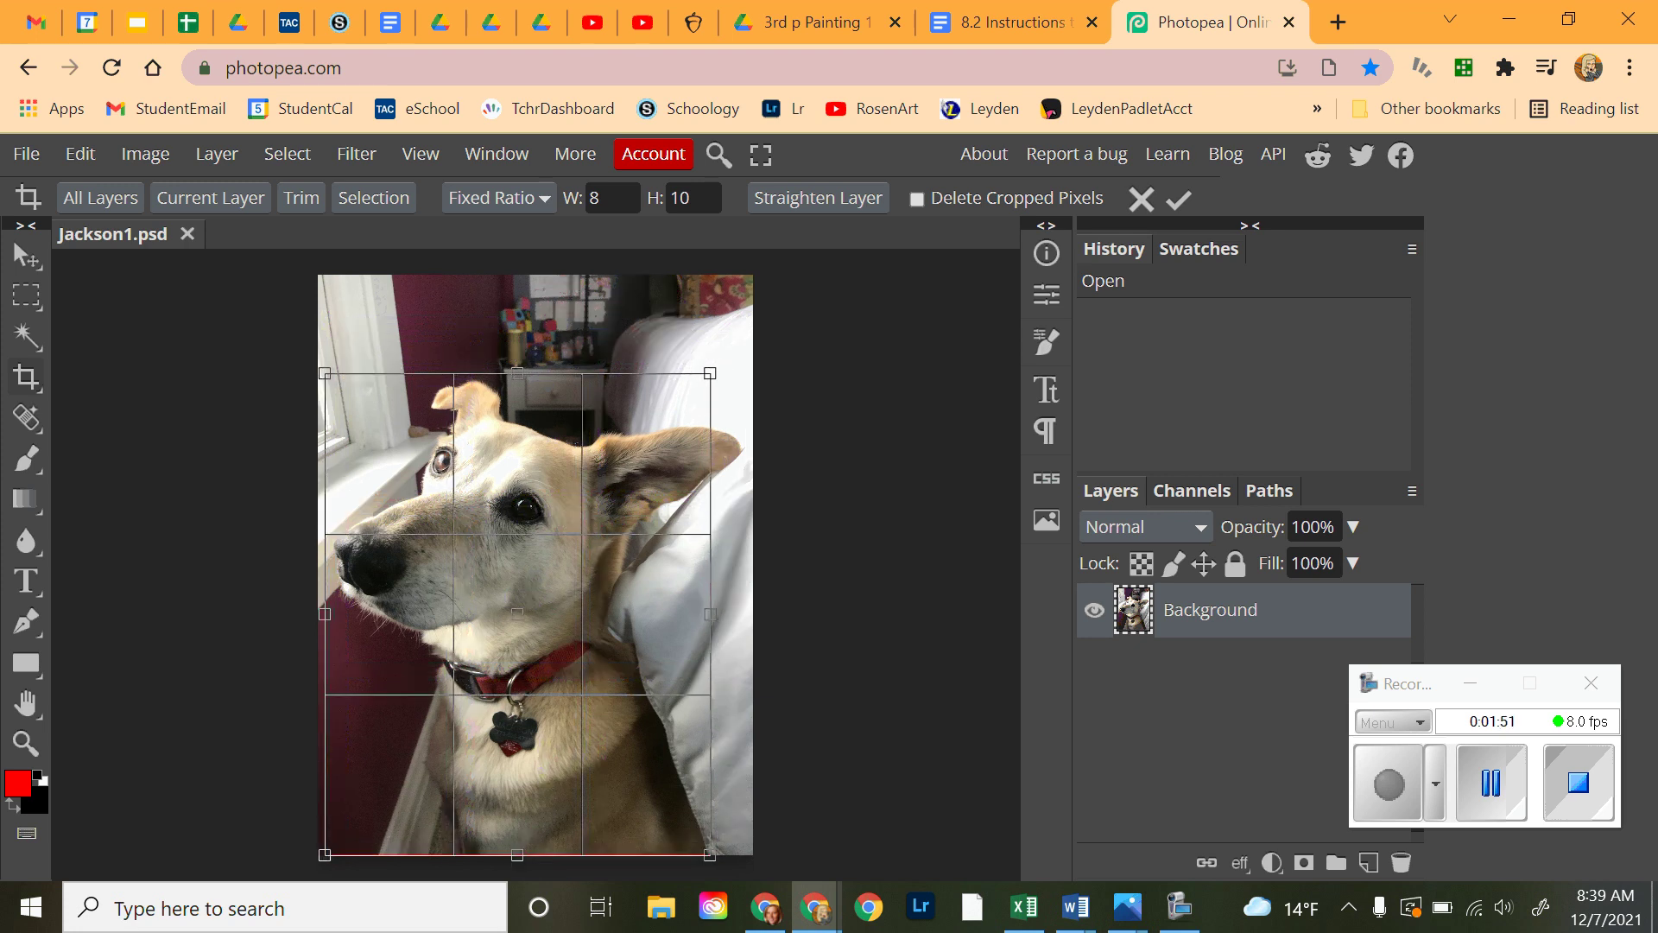
{"action": "left_click_drag", "start_coordinate": [476, 547], "coordinate": [472, 561]}
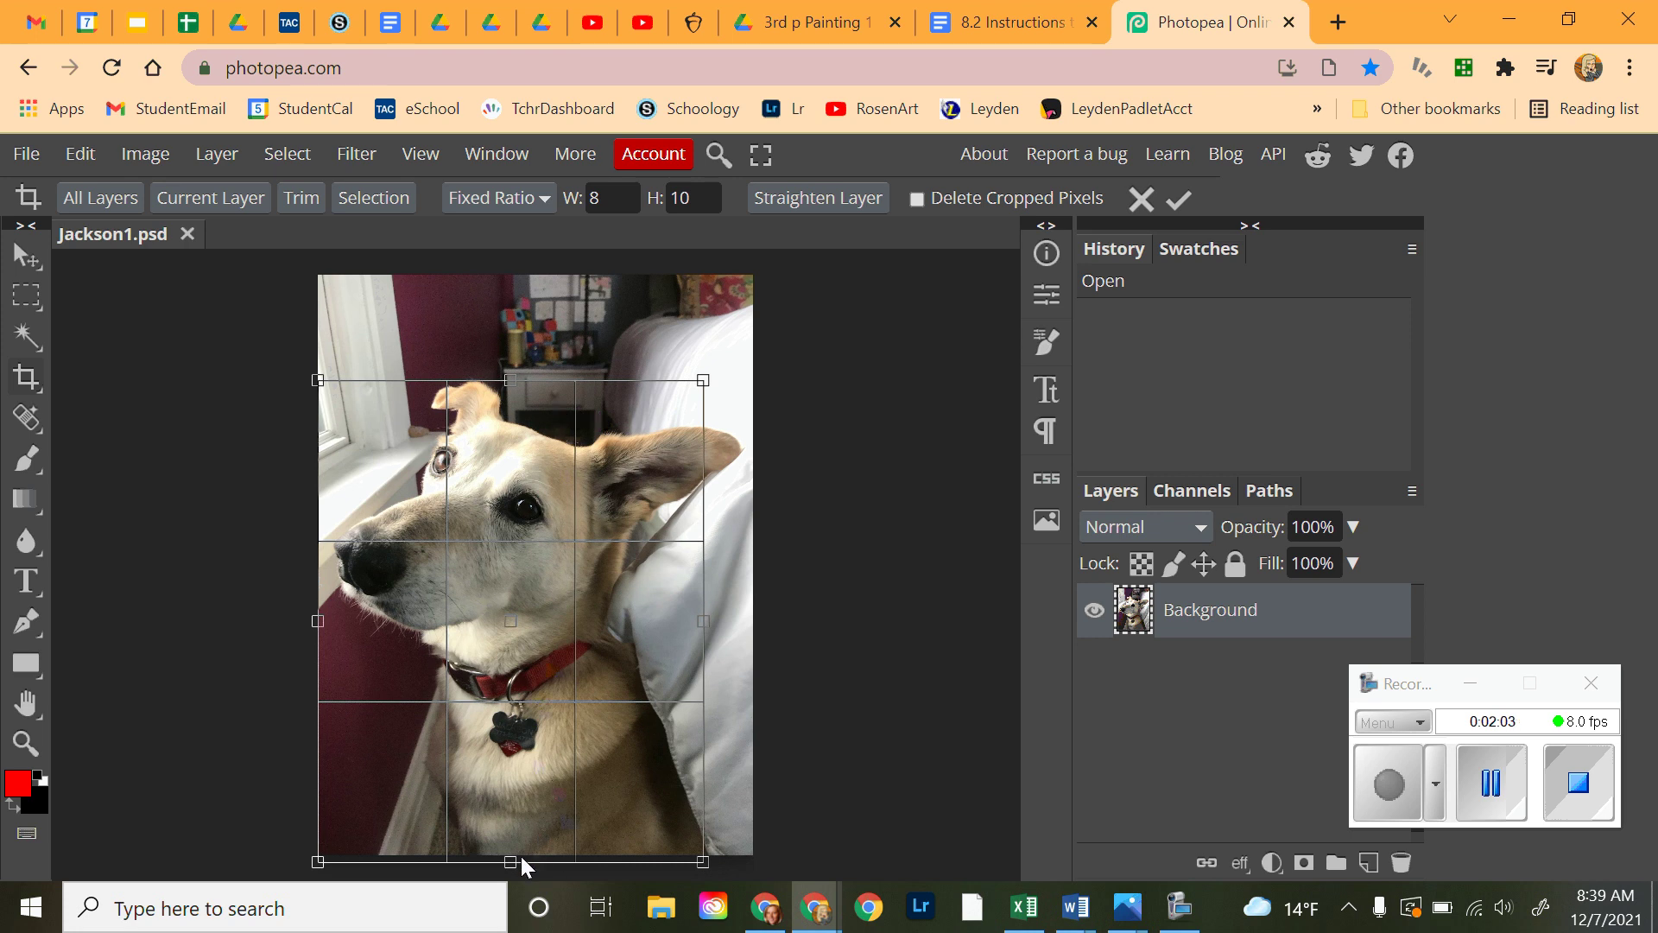
{"action": "left_click_drag", "start_coordinate": [521, 858], "coordinate": [519, 850]}
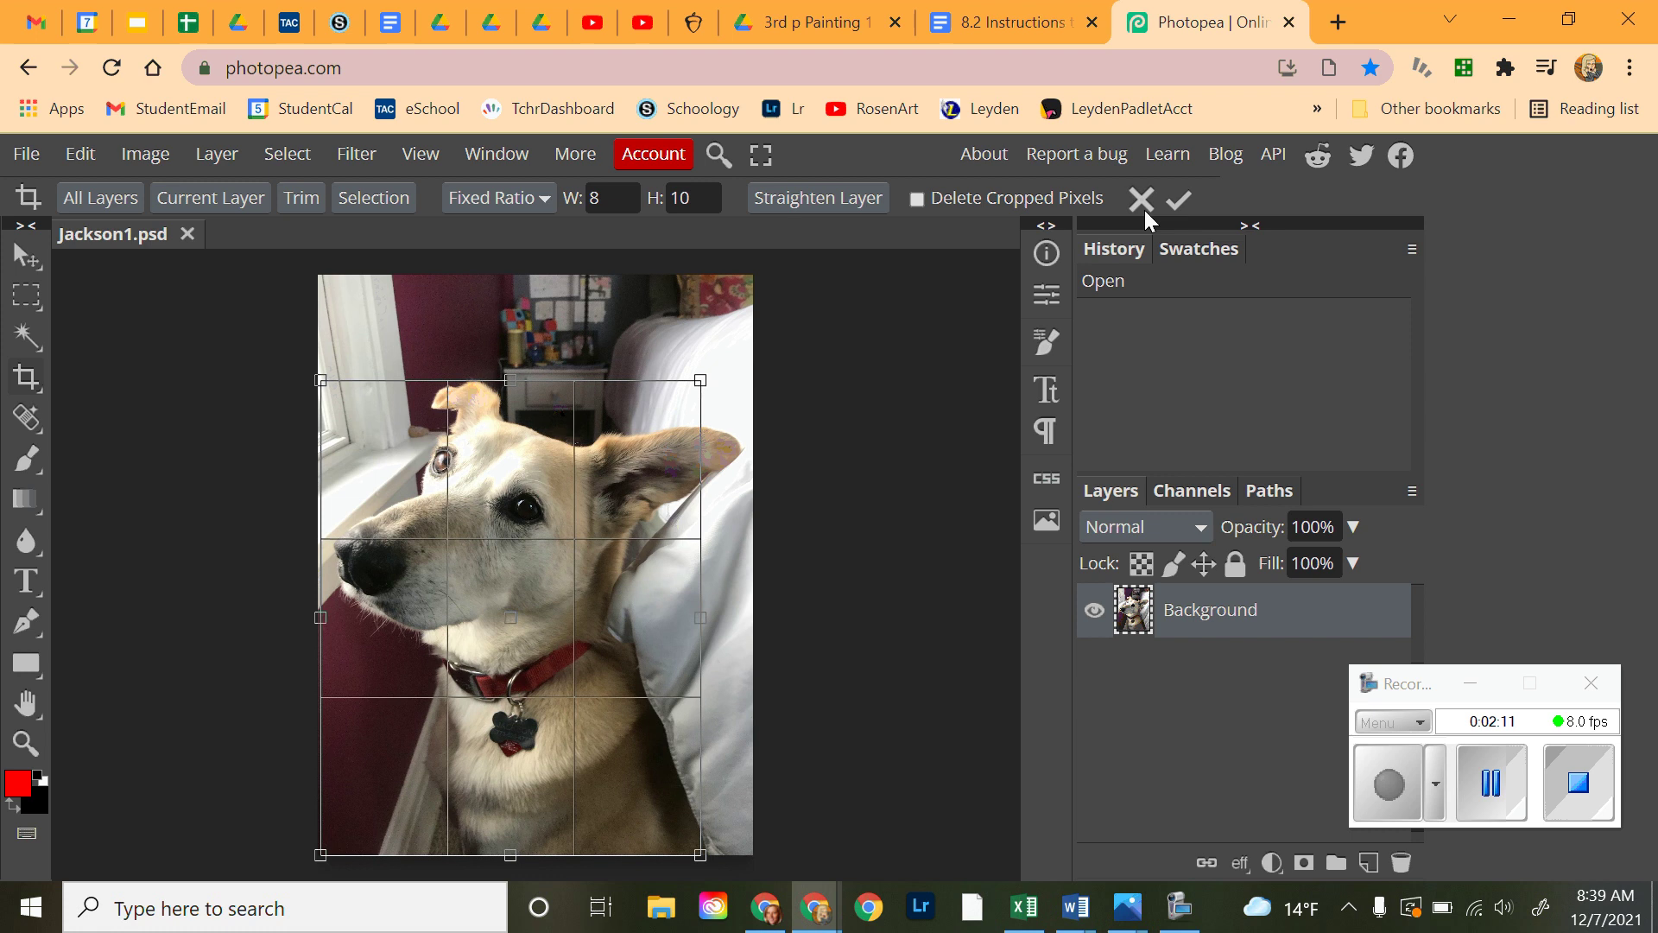
{"action": "left_click", "coordinate": [1179, 203]}
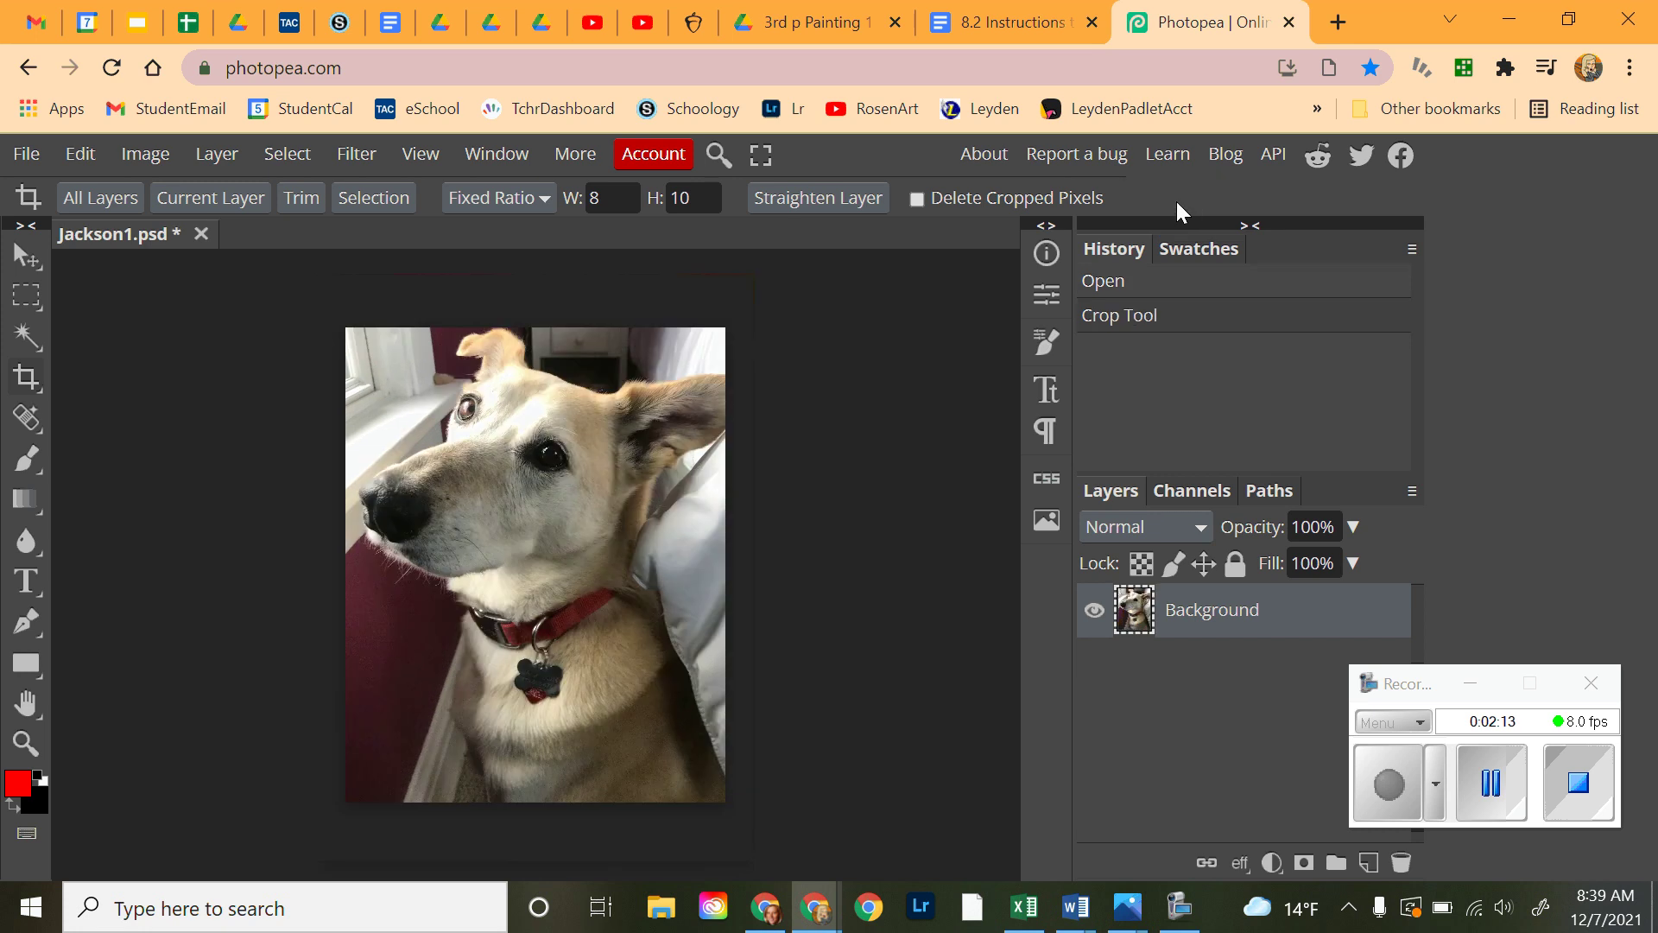
- Switch to the Move tool and check the next instructions before returning to the cropped photo
{"action": "mouse_move", "coordinate": [1011, 394]}
{"action": "left_mouse_down"}
{"action": "mouse_move", "coordinate": [727, 549]}
{"action": "mouse_move", "coordinate": [807, 475]}
{"action": "mouse_move", "coordinate": [839, 547]}
{"action": "mouse_move", "coordinate": [471, 319]}
{"action": "mouse_move", "coordinate": [922, 529]}
{"action": "mouse_move", "coordinate": [1006, 399]}
{"action": "left_mouse_up"}
{"action": "left_click", "coordinate": [31, 260]}
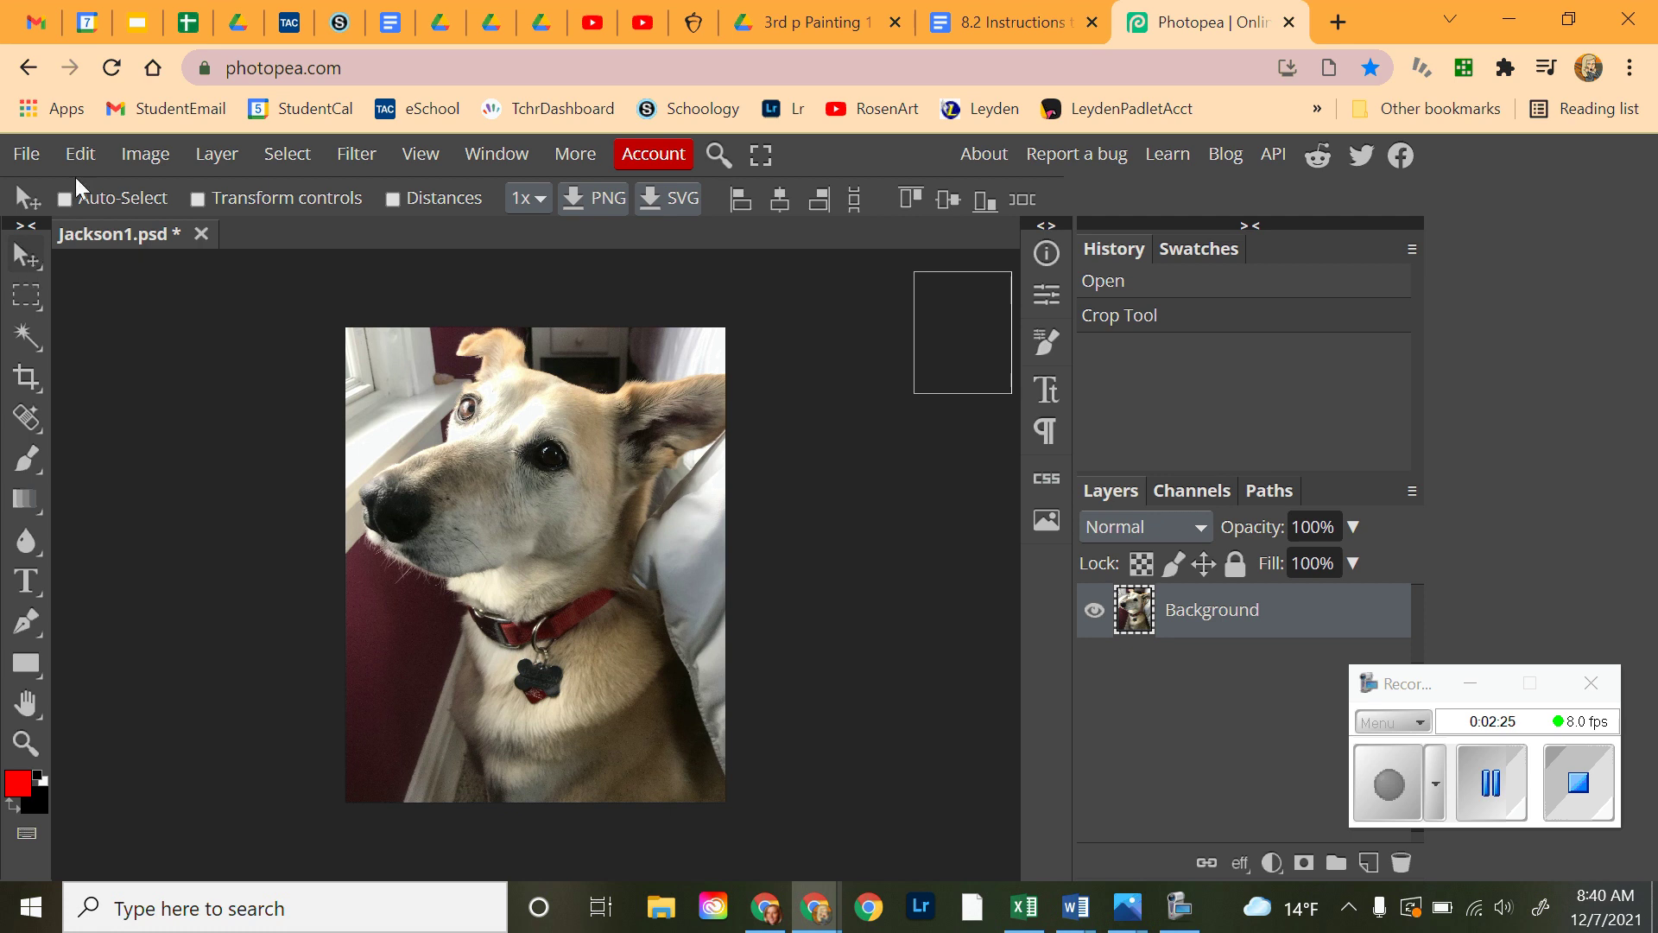
{"action": "left_click", "coordinate": [987, 34]}
{"action": "scroll", "coordinate": [793, 451], "scroll_direction": "down", "scroll_amount": 3}
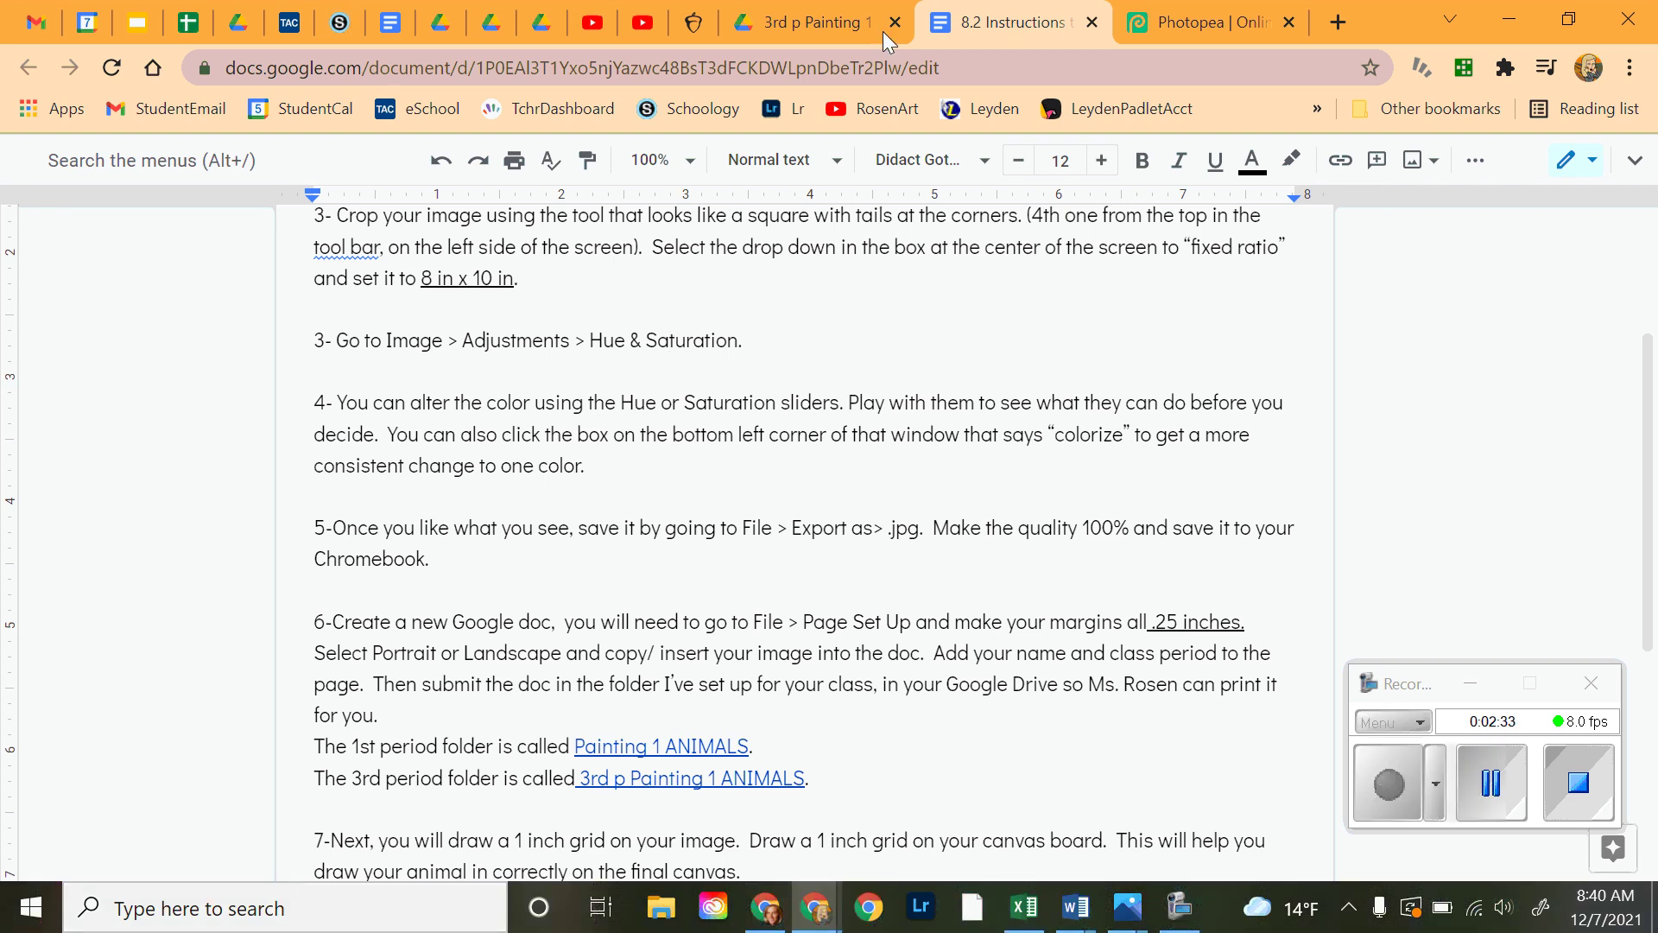
{"action": "left_click", "coordinate": [1185, 24]}
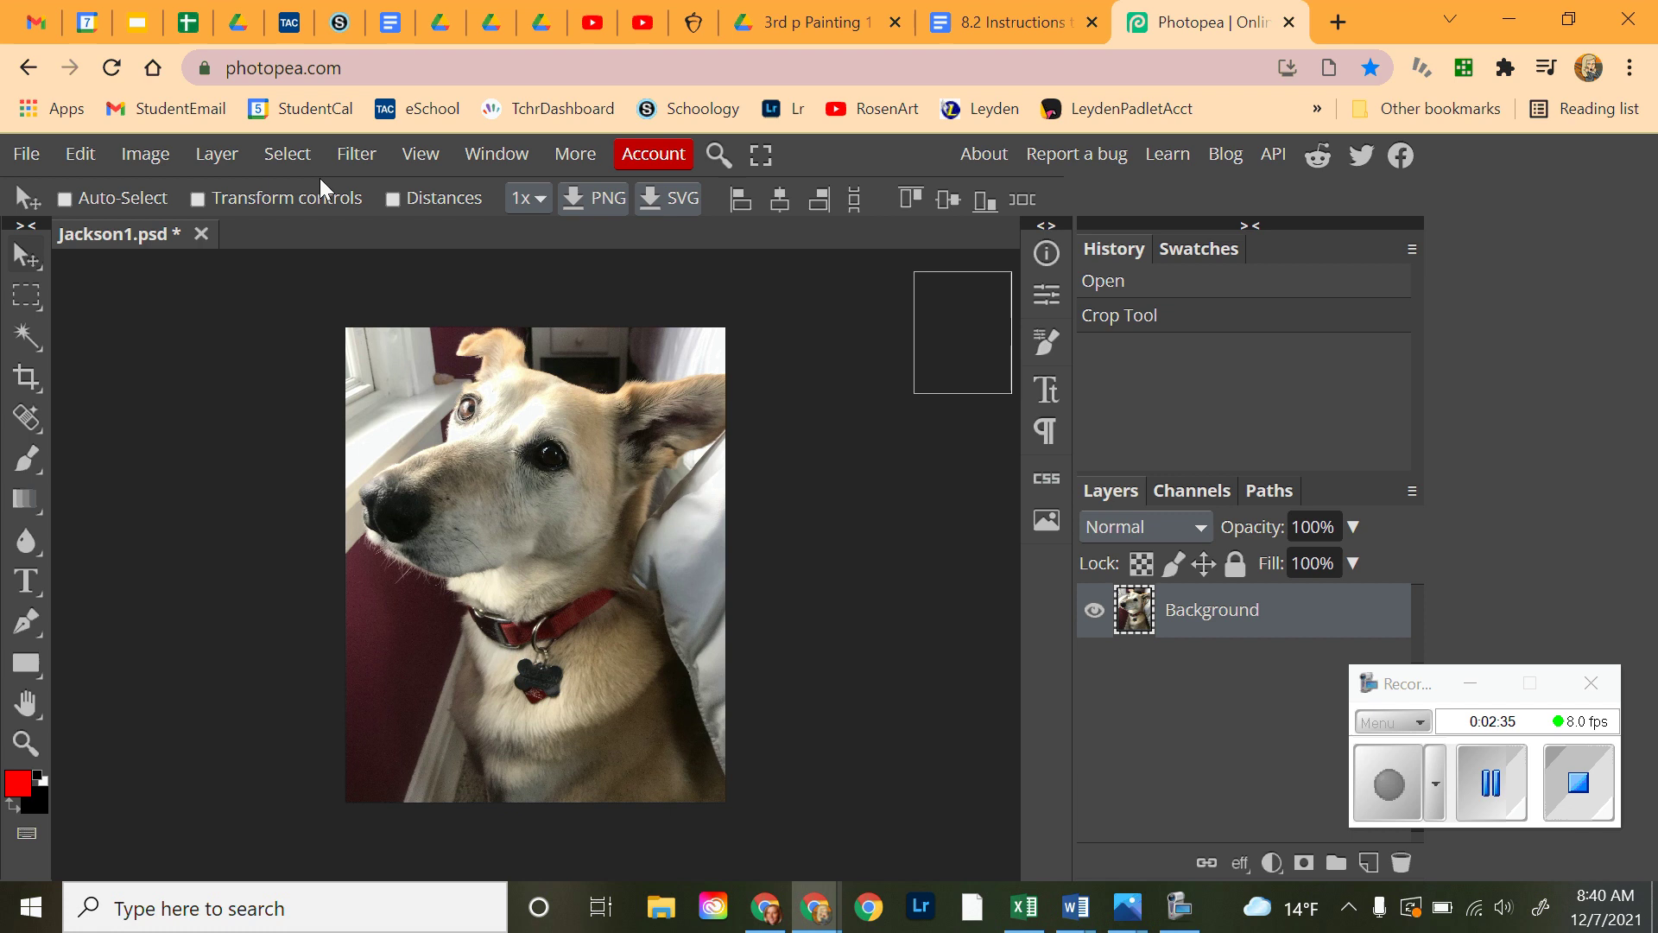
- Open Image > Adjustments > Hue/Saturation and set Hue to -51 for a pink tint
{"action": "left_click", "coordinate": [147, 153]}
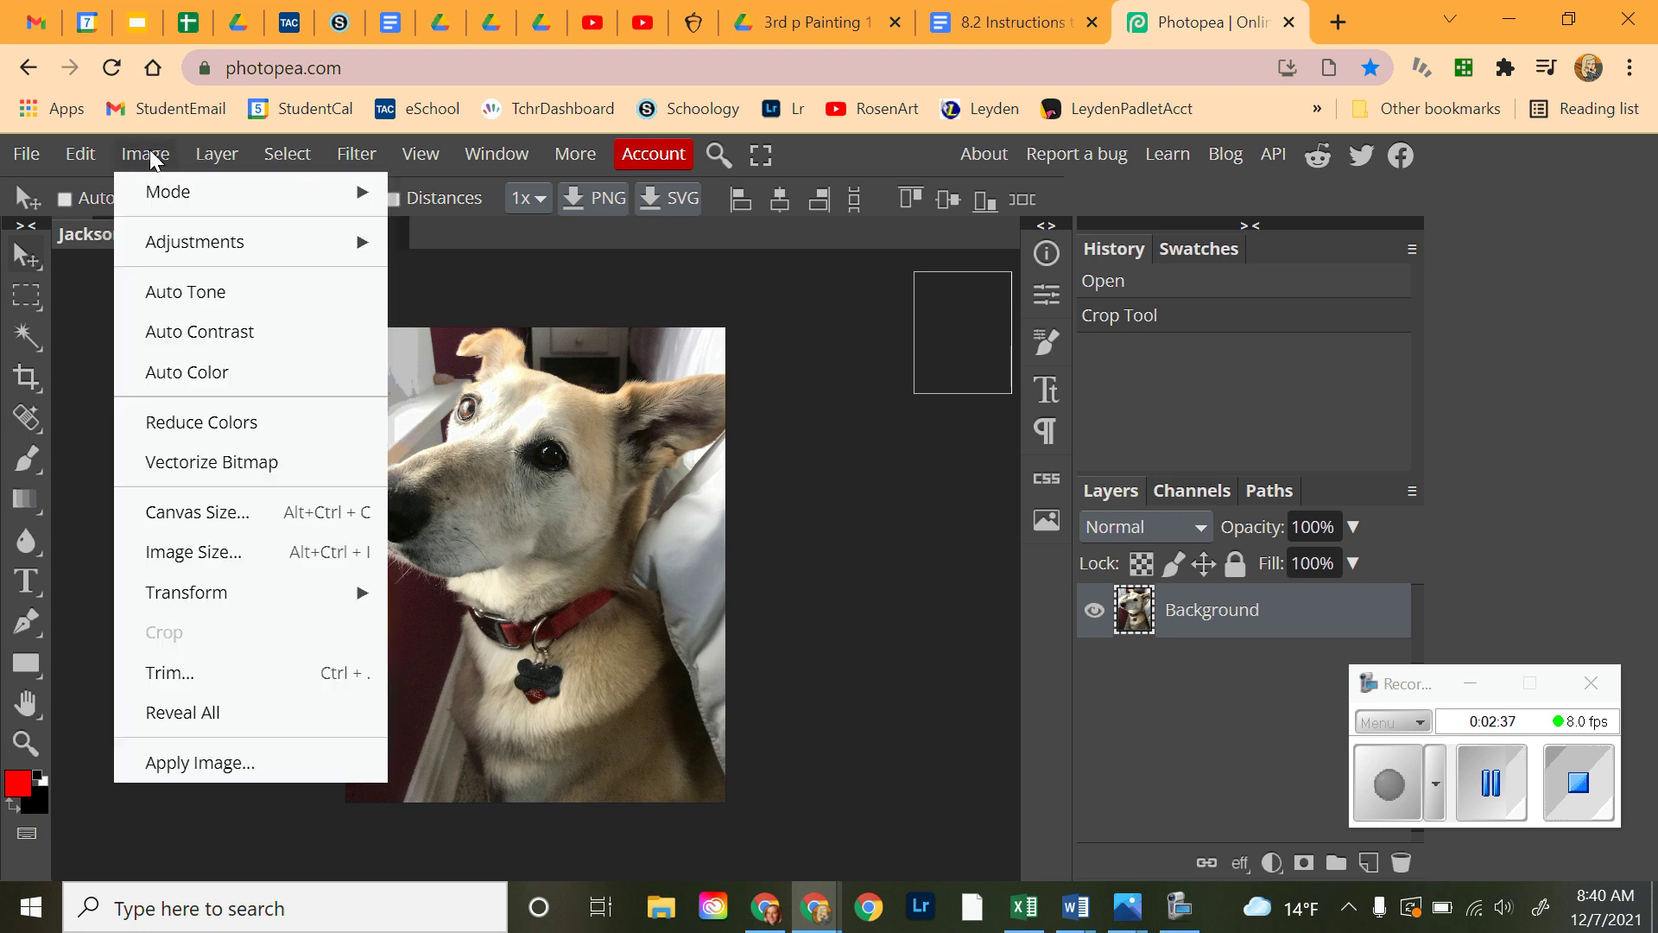
{"action": "mouse_move", "coordinate": [176, 252]}
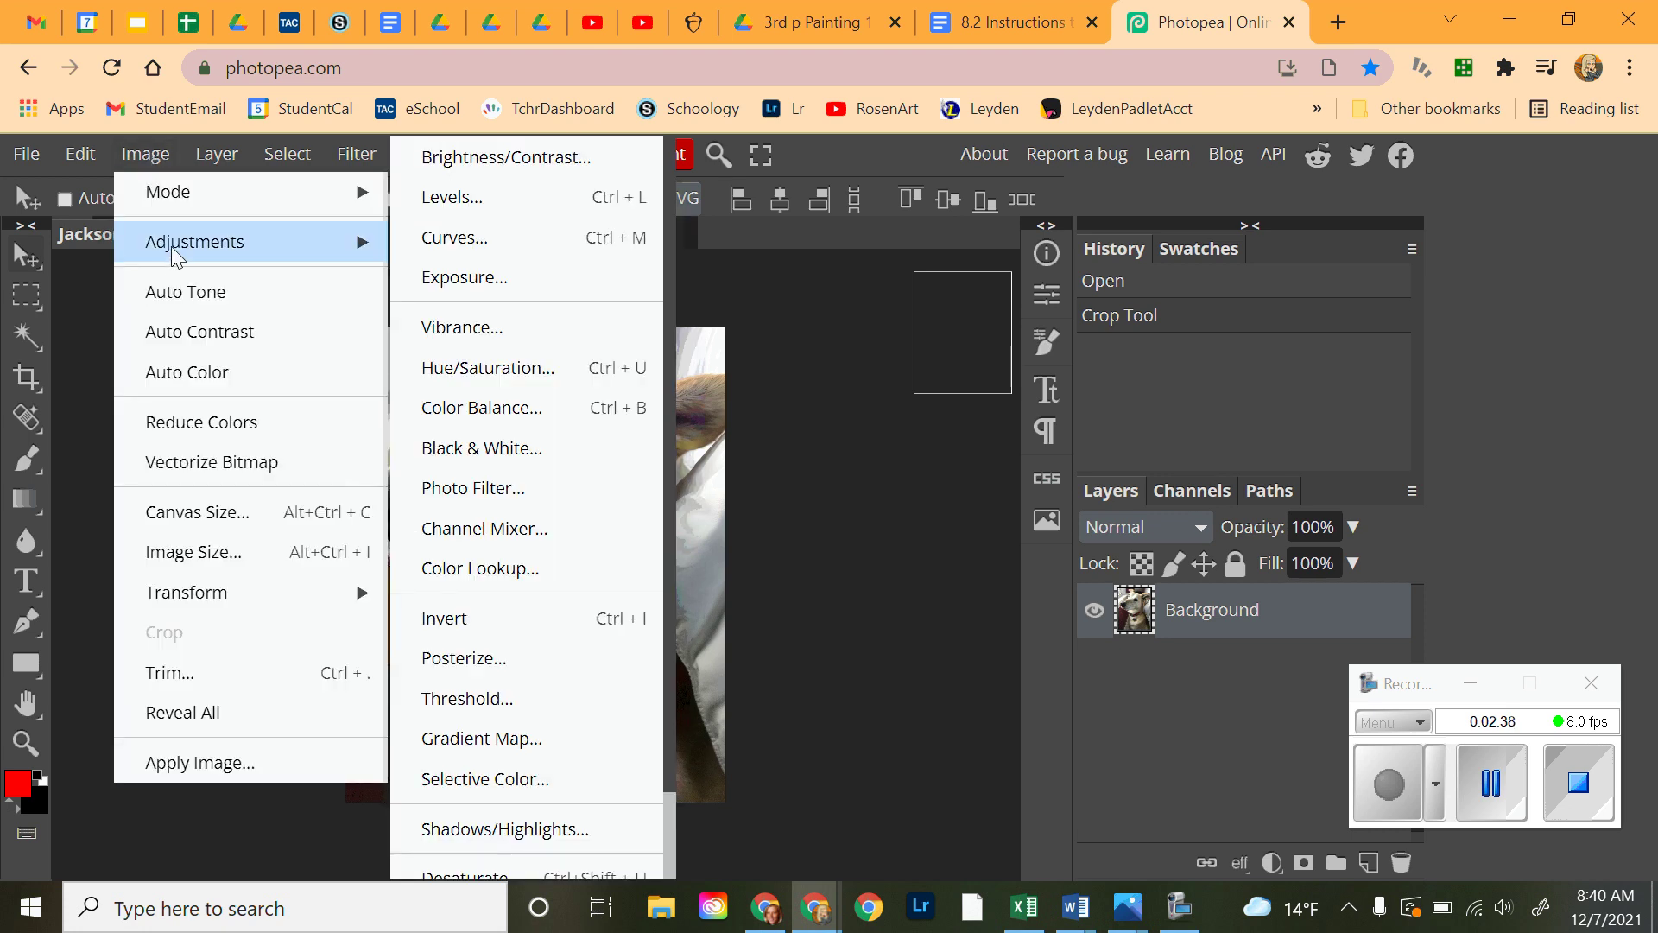
{"action": "left_click", "coordinate": [545, 371]}
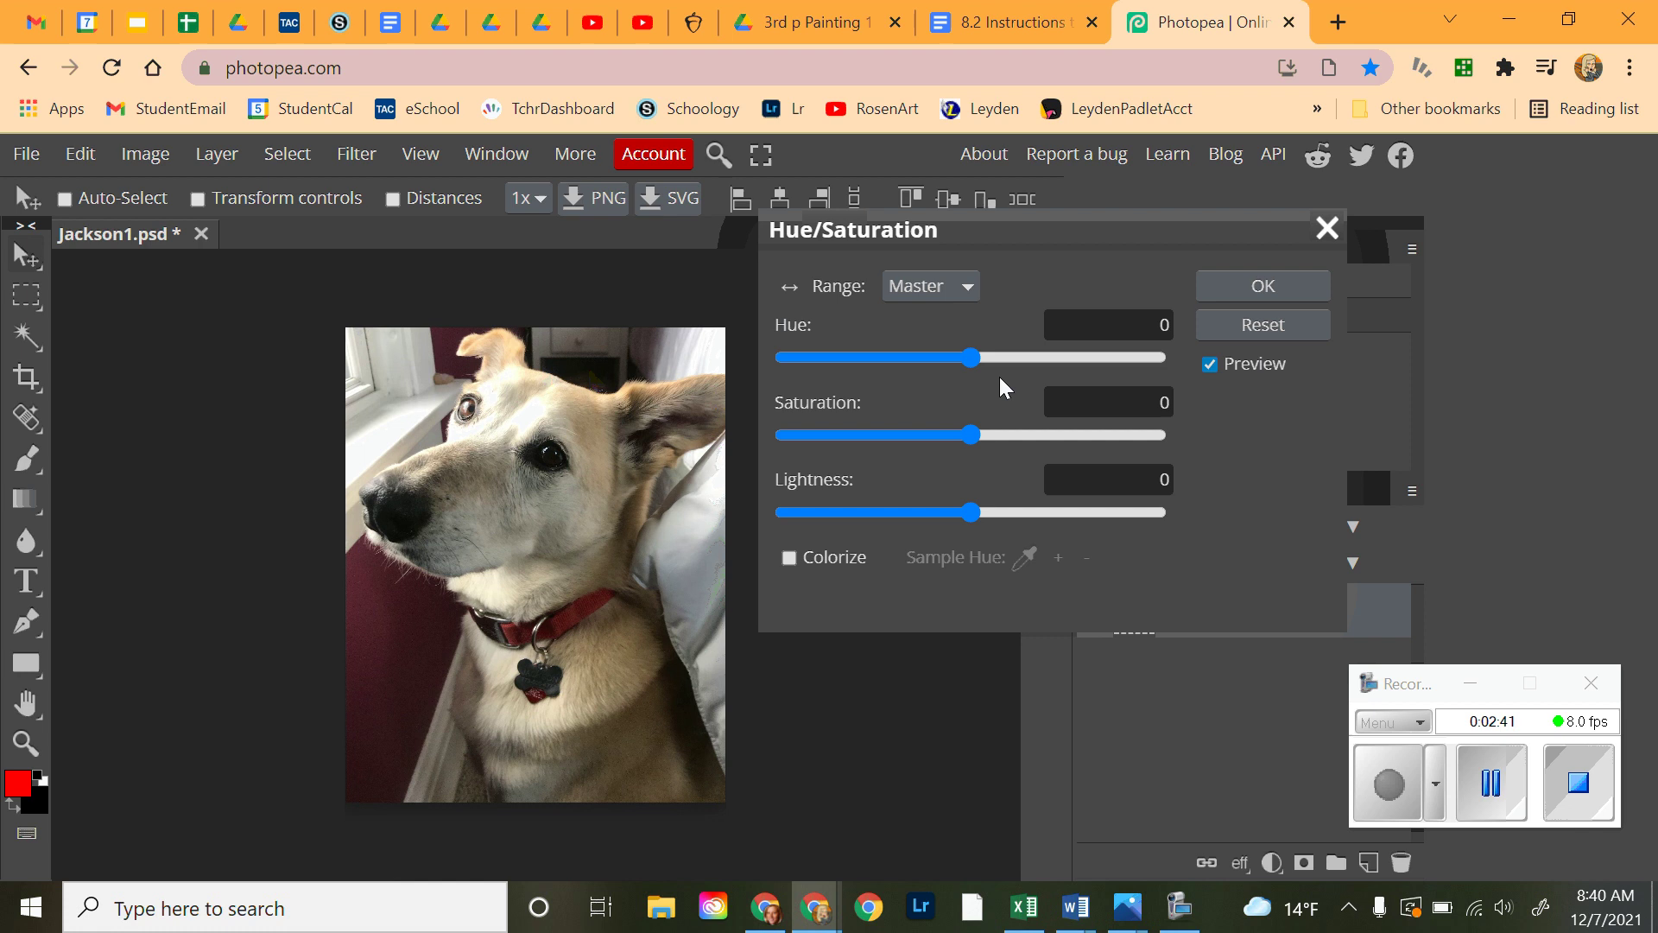
{"action": "left_click_drag", "start_coordinate": [973, 355], "coordinate": [1182, 359]}
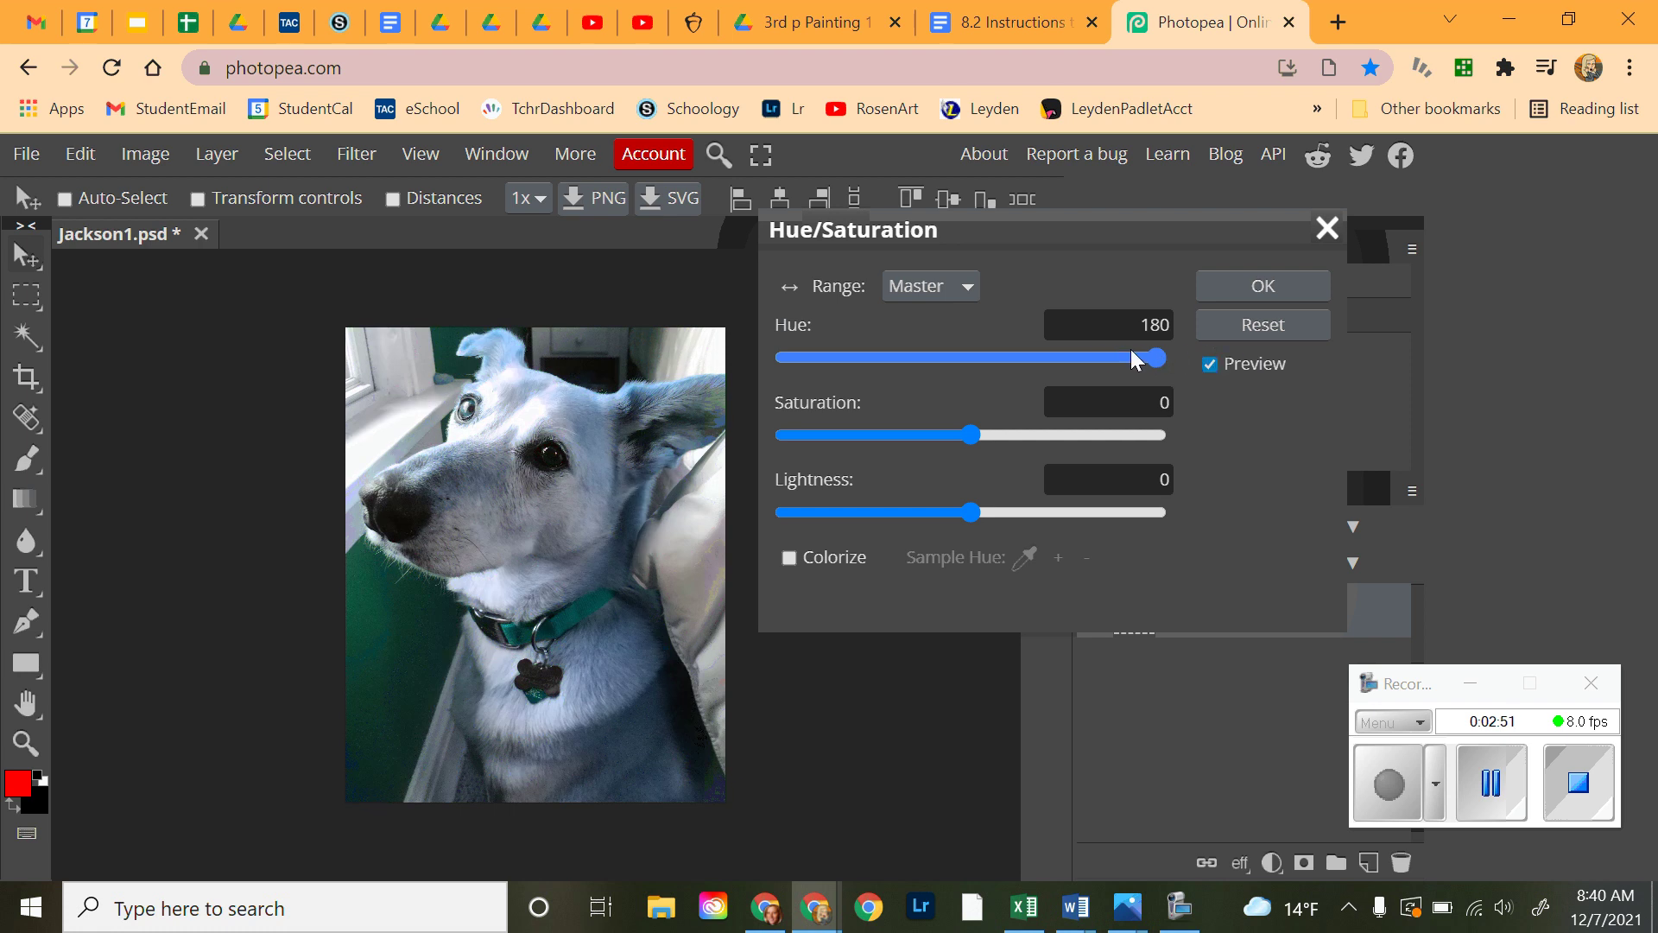
{"action": "left_click_drag", "start_coordinate": [1137, 358], "coordinate": [919, 376]}
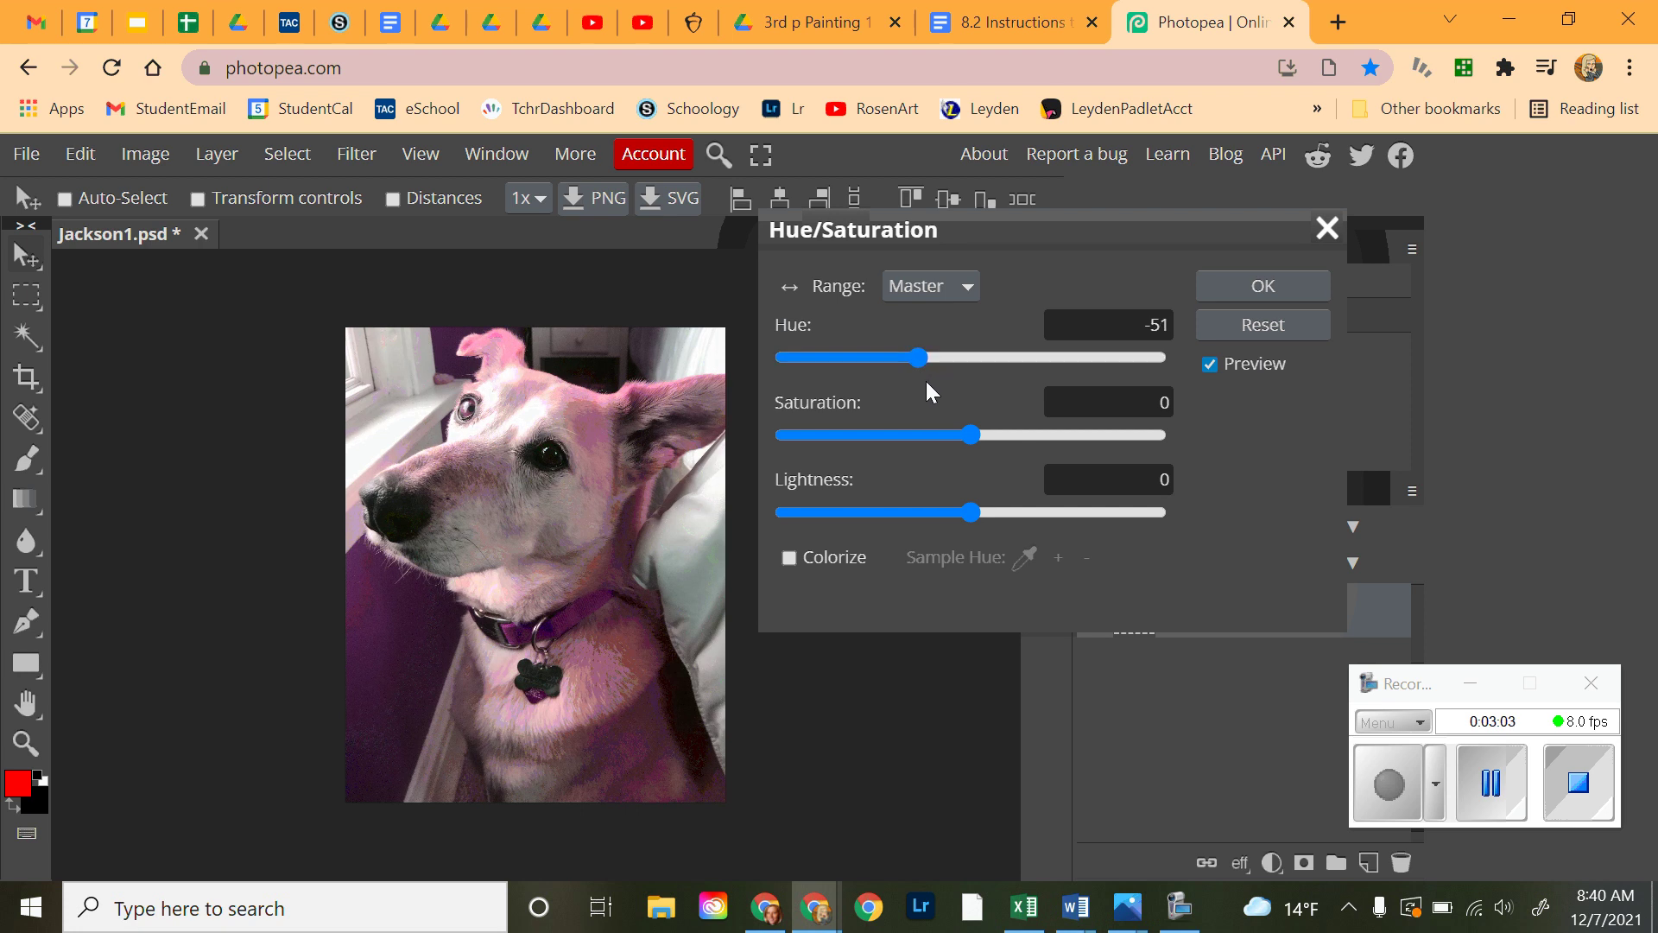
- Set Saturation to 45, Hue to -47 and Lightness to 14
{"action": "left_click_drag", "start_coordinate": [972, 440], "coordinate": [1056, 460]}
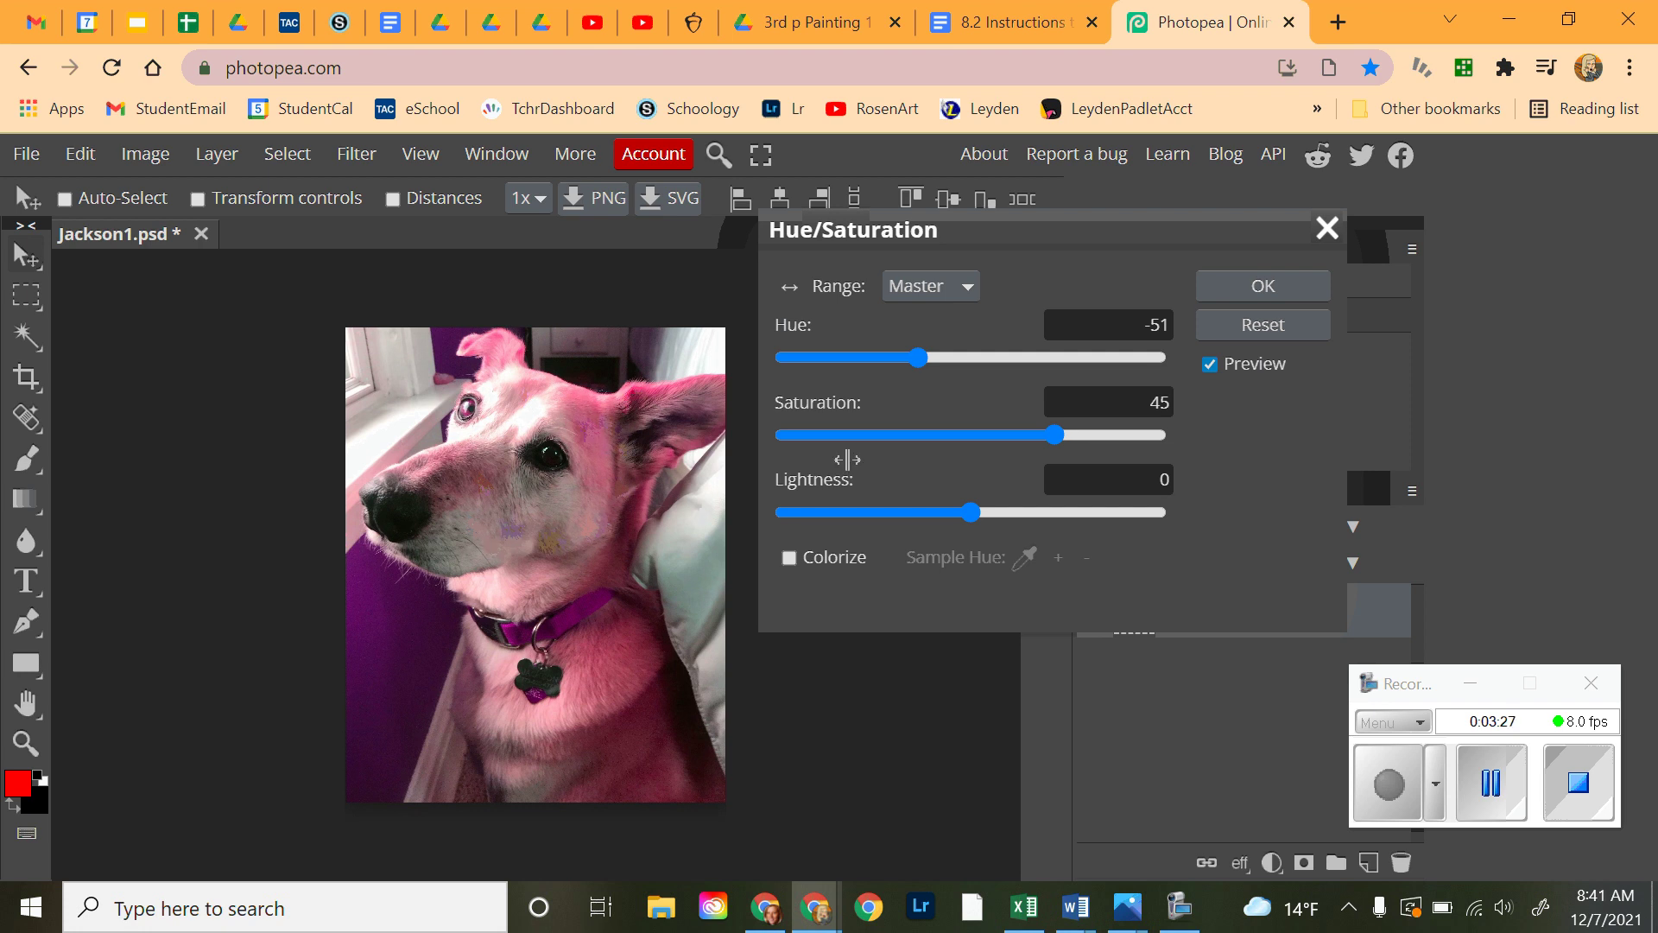
{"action": "mouse_move", "coordinate": [914, 353]}
{"action": "left_mouse_down"}
{"action": "mouse_move", "coordinate": [867, 371]}
{"action": "mouse_move", "coordinate": [922, 371]}
{"action": "left_mouse_up"}
{"action": "left_click_drag", "start_coordinate": [969, 510], "coordinate": [997, 514]}
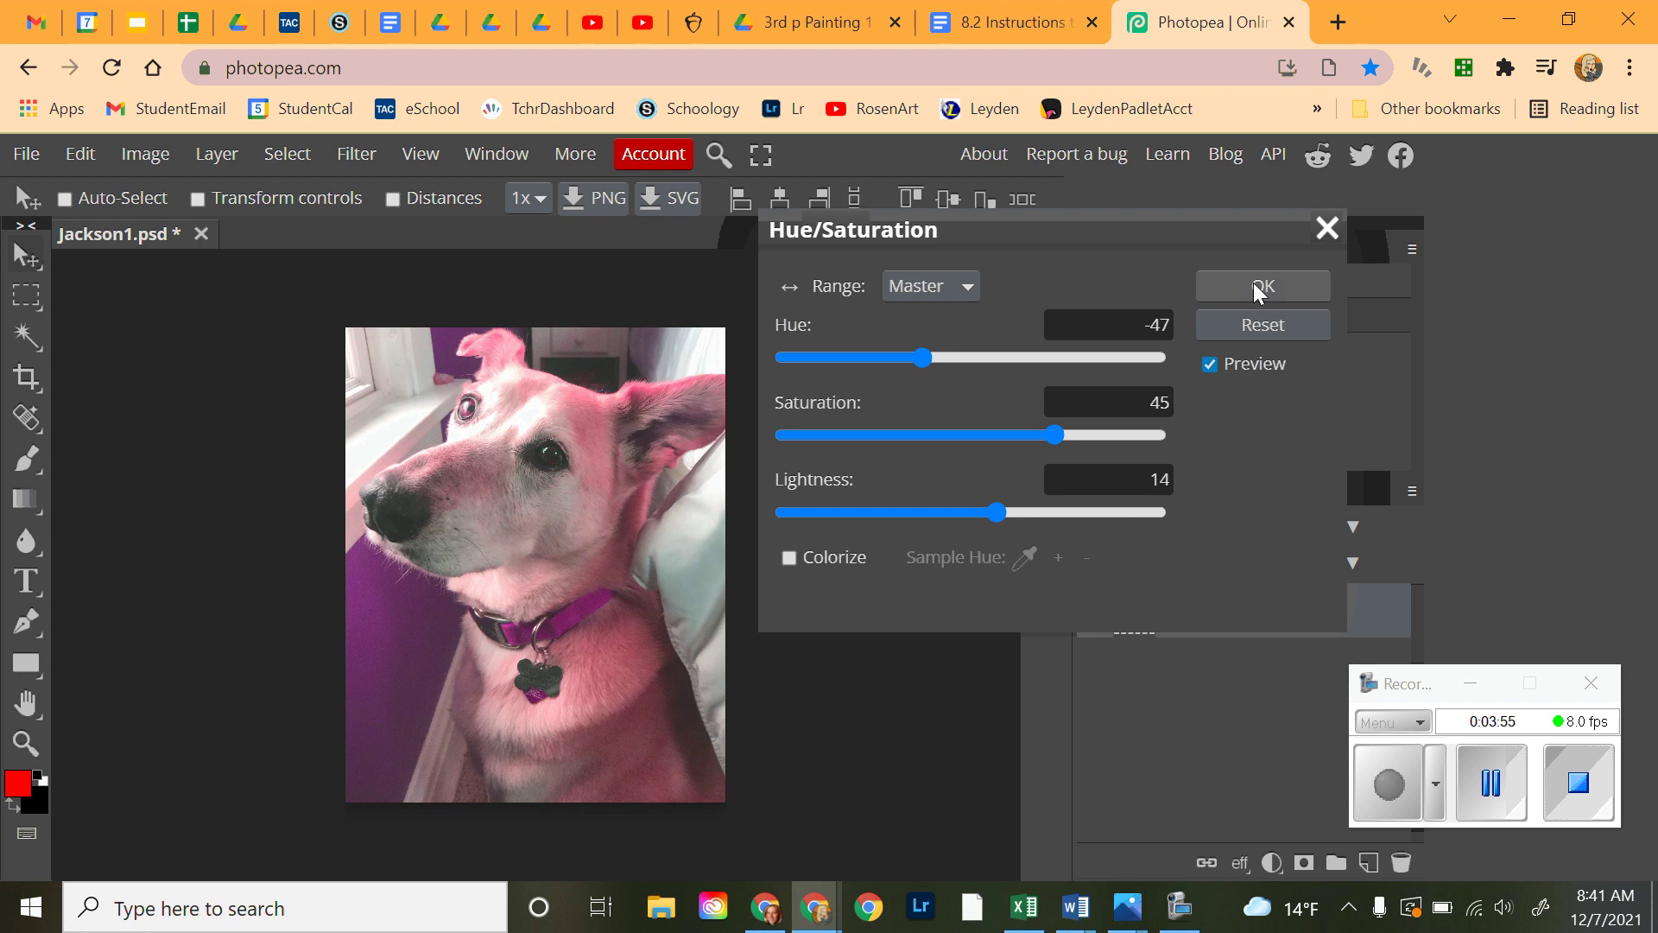
- Try Colorize and turn it off, set Hue to 20, and apply the adjustment
{"action": "left_click", "coordinate": [787, 557]}
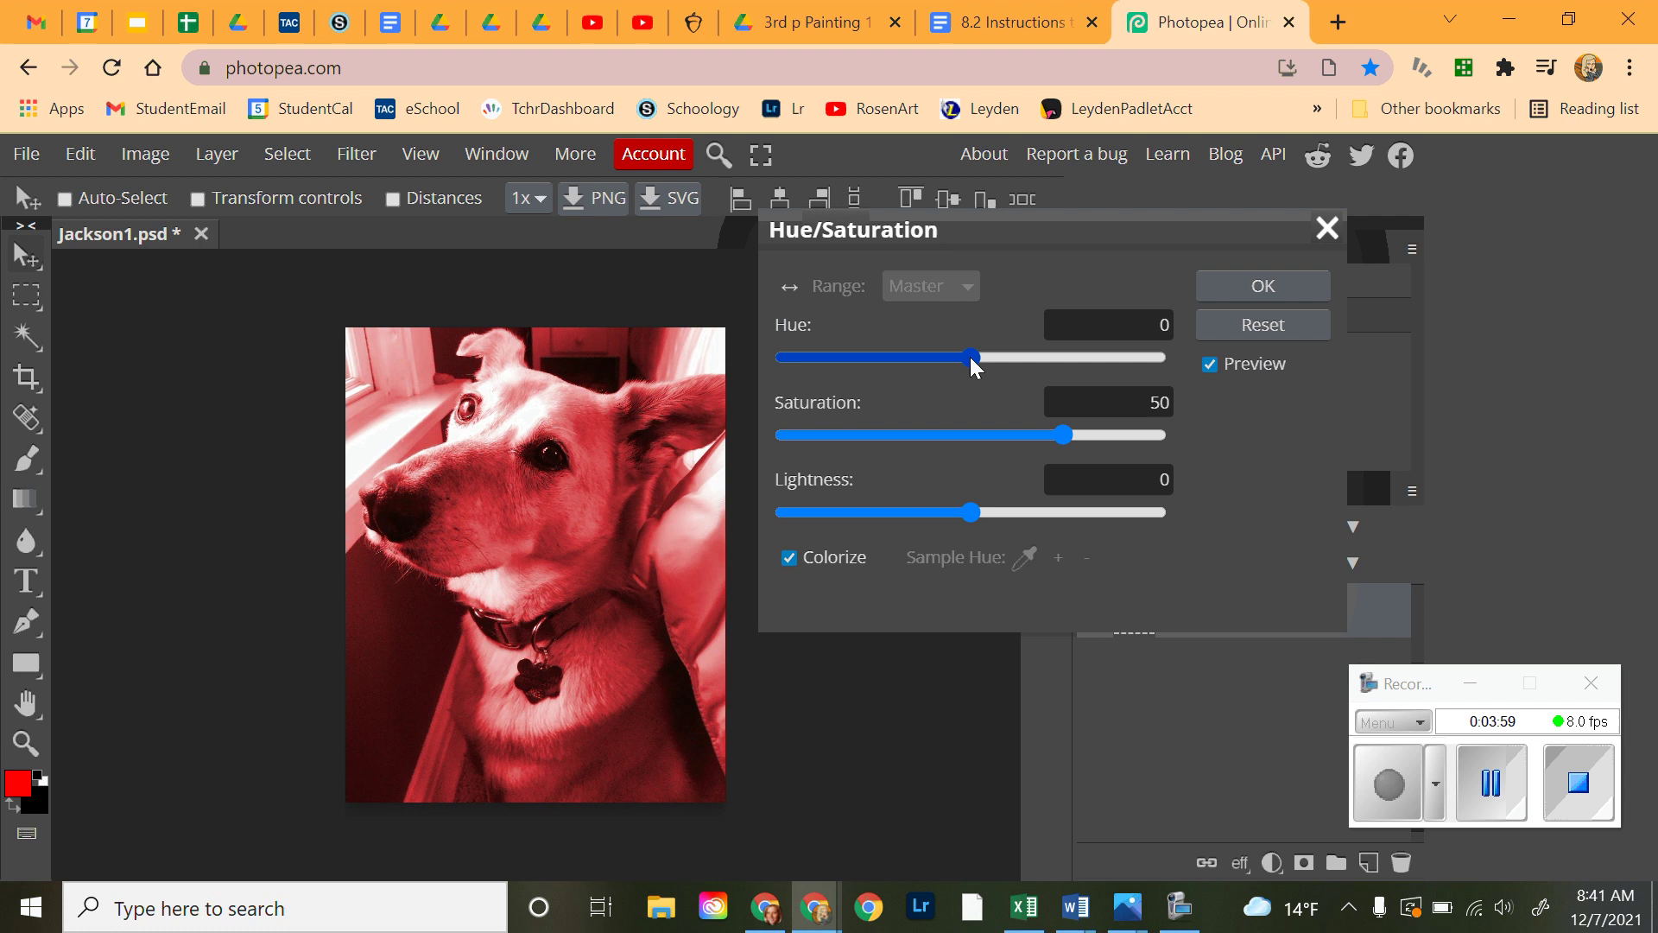
{"action": "mouse_move", "coordinate": [971, 357]}
{"action": "left_mouse_down"}
{"action": "mouse_move", "coordinate": [869, 356]}
{"action": "mouse_move", "coordinate": [1004, 372]}
{"action": "mouse_move", "coordinate": [852, 373]}
{"action": "mouse_move", "coordinate": [1040, 382]}
{"action": "mouse_move", "coordinate": [981, 384]}
{"action": "mouse_move", "coordinate": [965, 360]}
{"action": "mouse_move", "coordinate": [993, 367]}
{"action": "left_mouse_up"}
{"action": "left_click", "coordinate": [789, 558]}
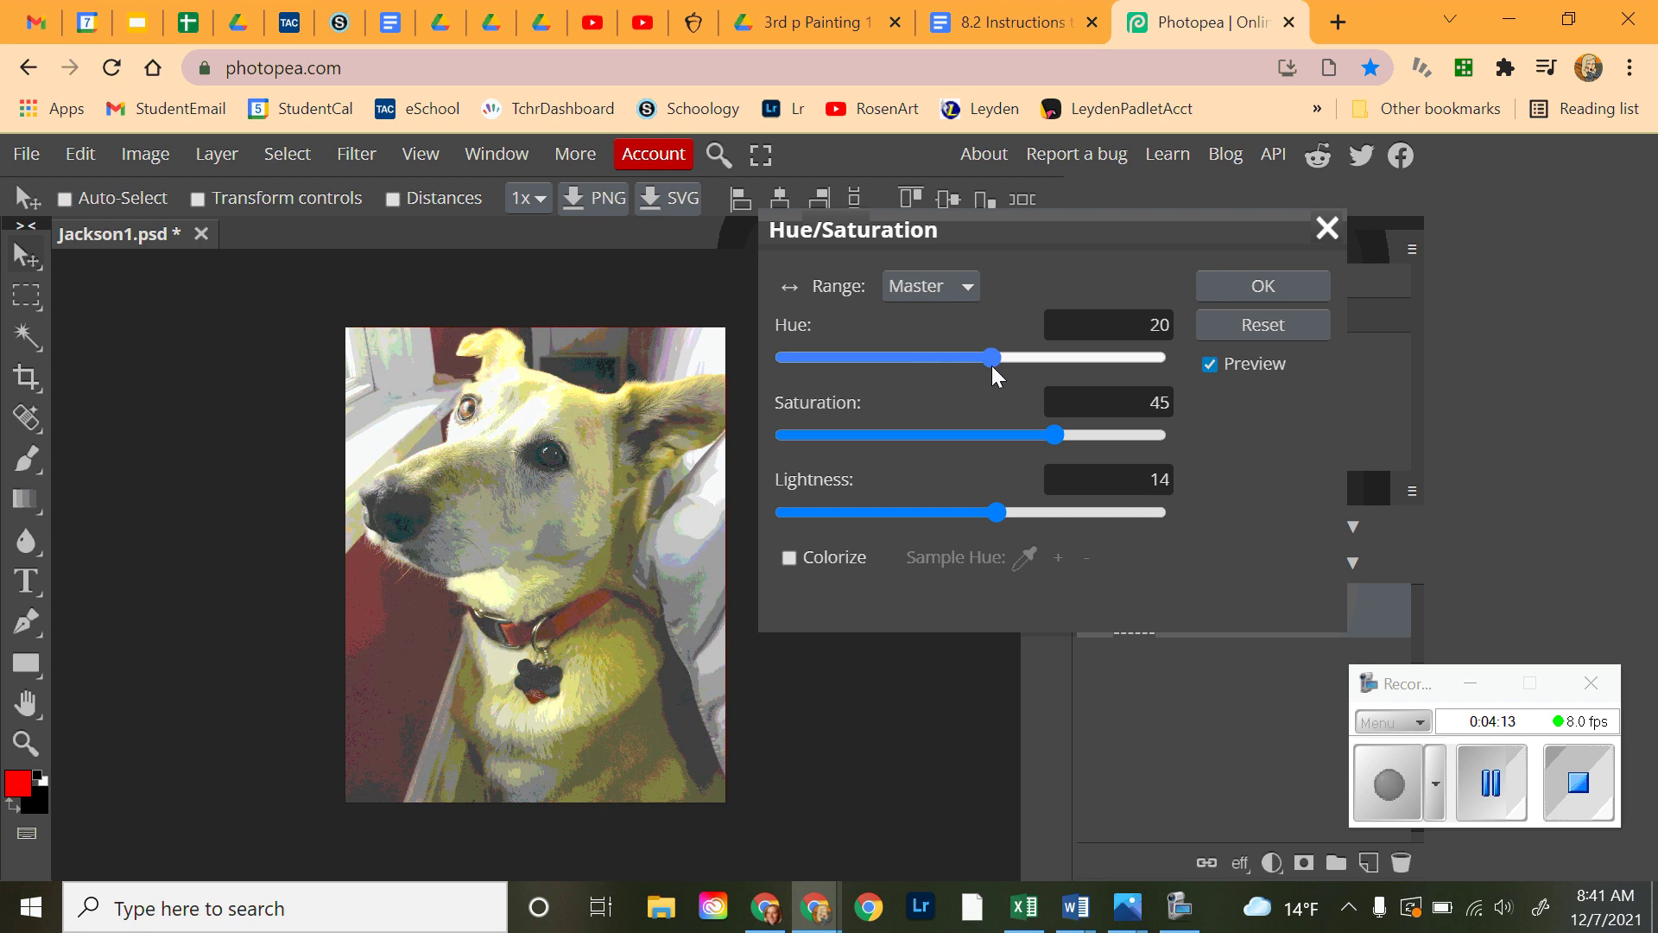
{"action": "left_click", "coordinate": [1223, 297]}
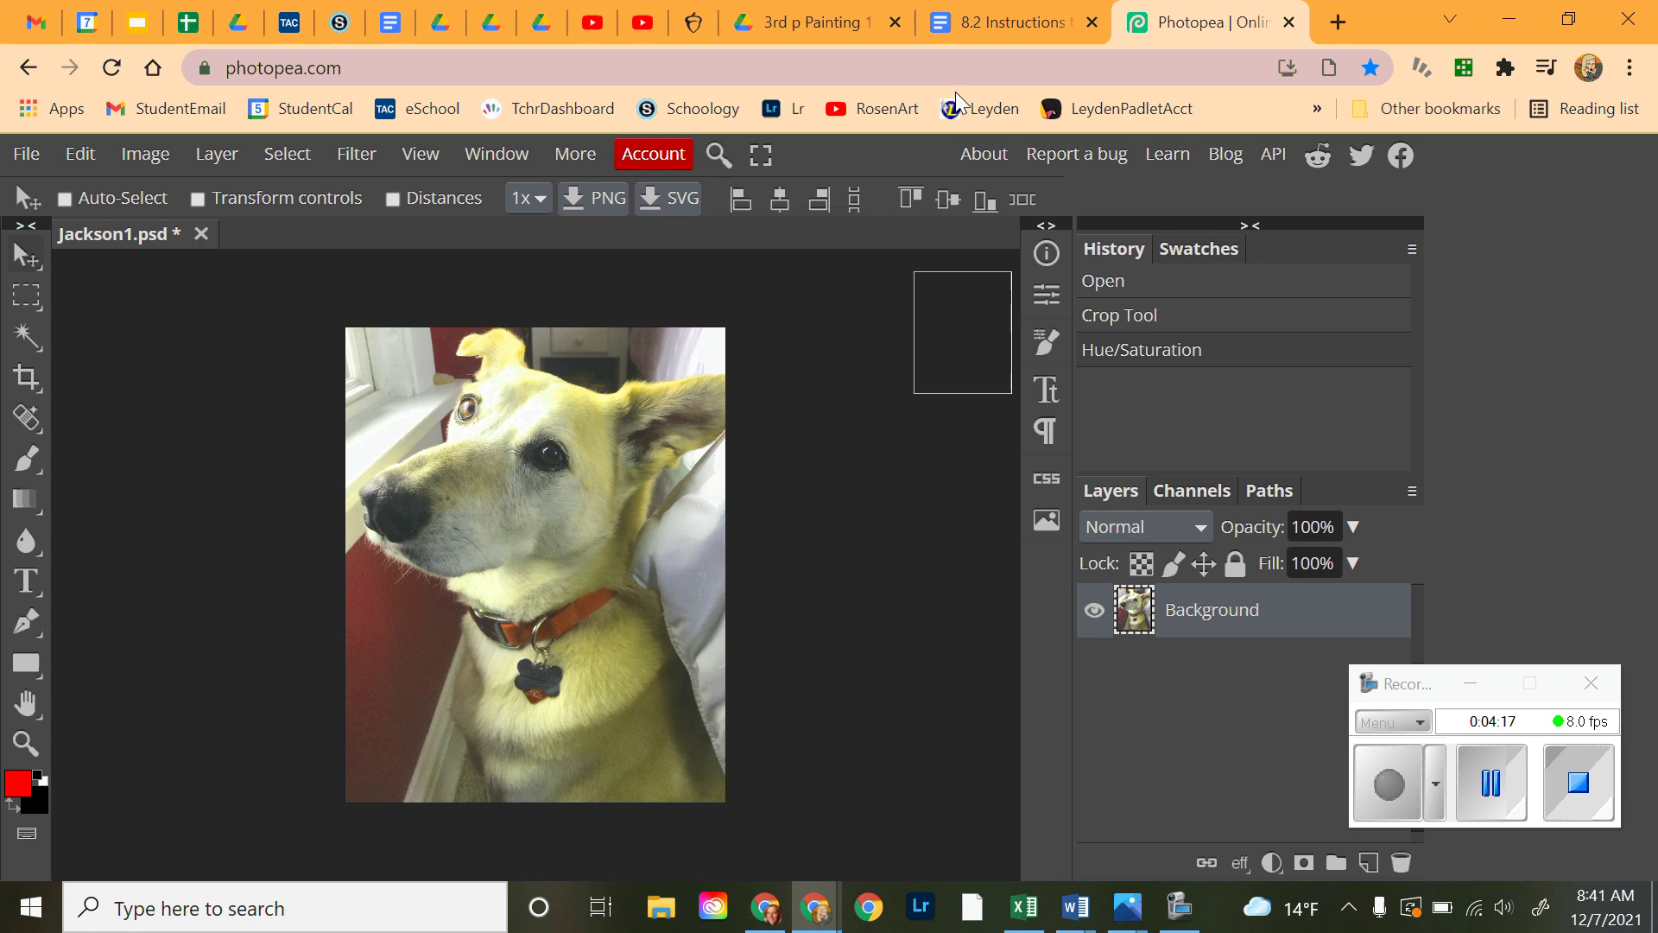
- Review step 5's instructions on exporting as .jpg at 100% quality, then return to Photopea
{"action": "left_click", "coordinate": [978, 34]}
{"action": "scroll", "coordinate": [553, 550], "scroll_direction": "down", "scroll_amount": 1}
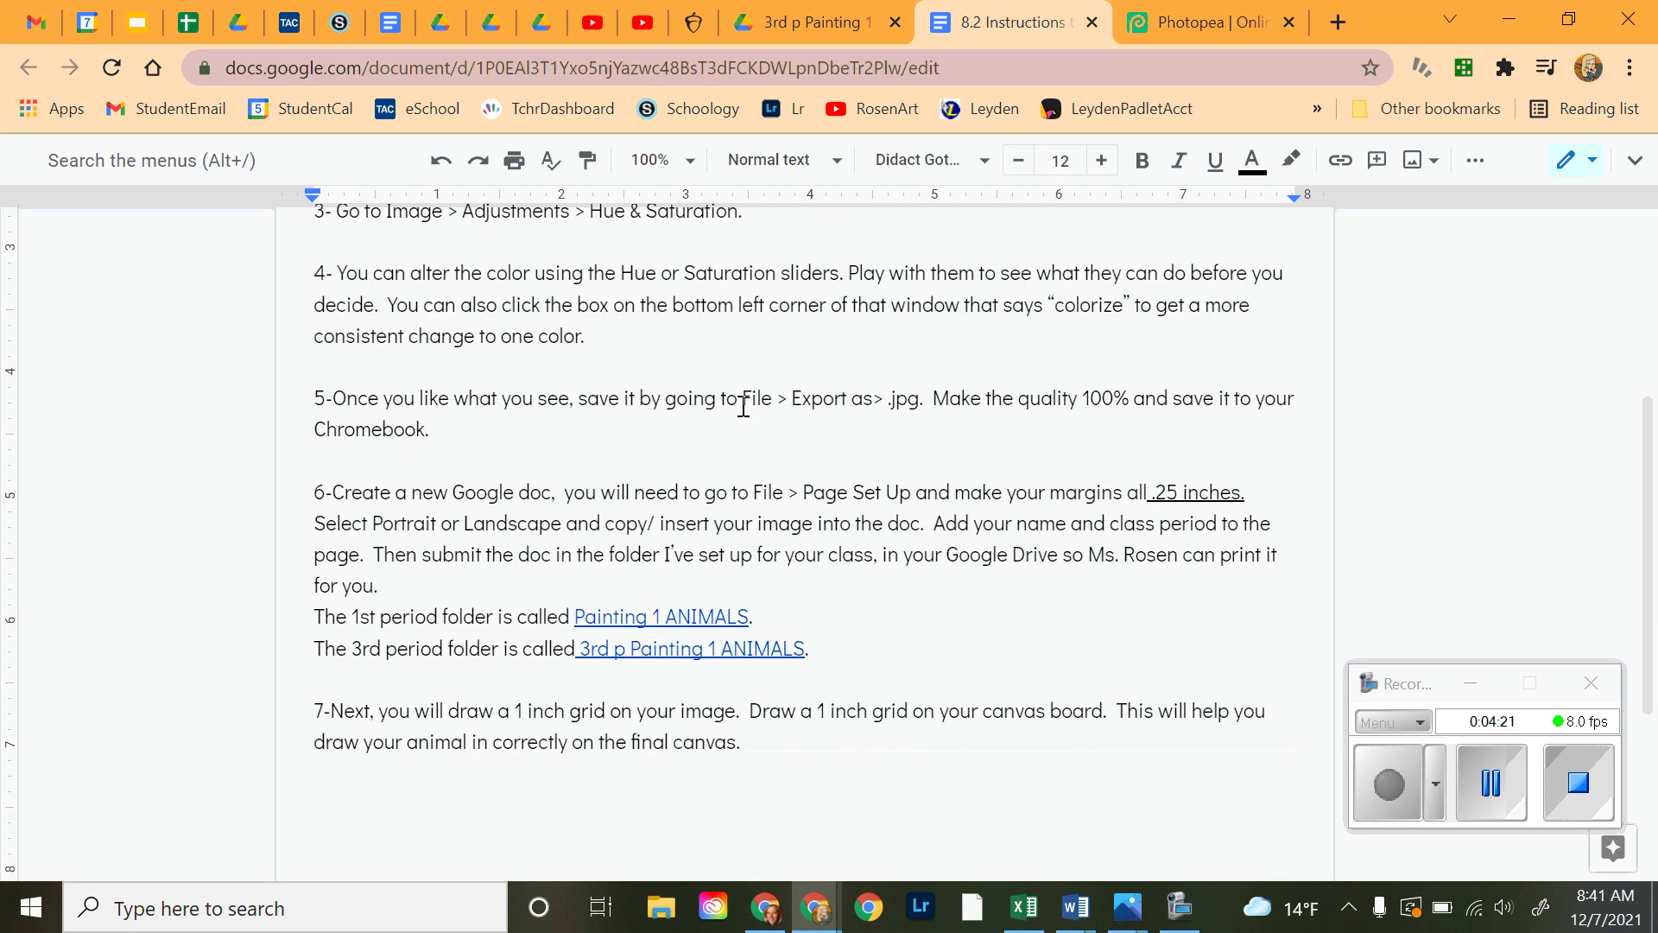
{"action": "left_click_drag", "start_coordinate": [743, 402], "coordinate": [1258, 432]}
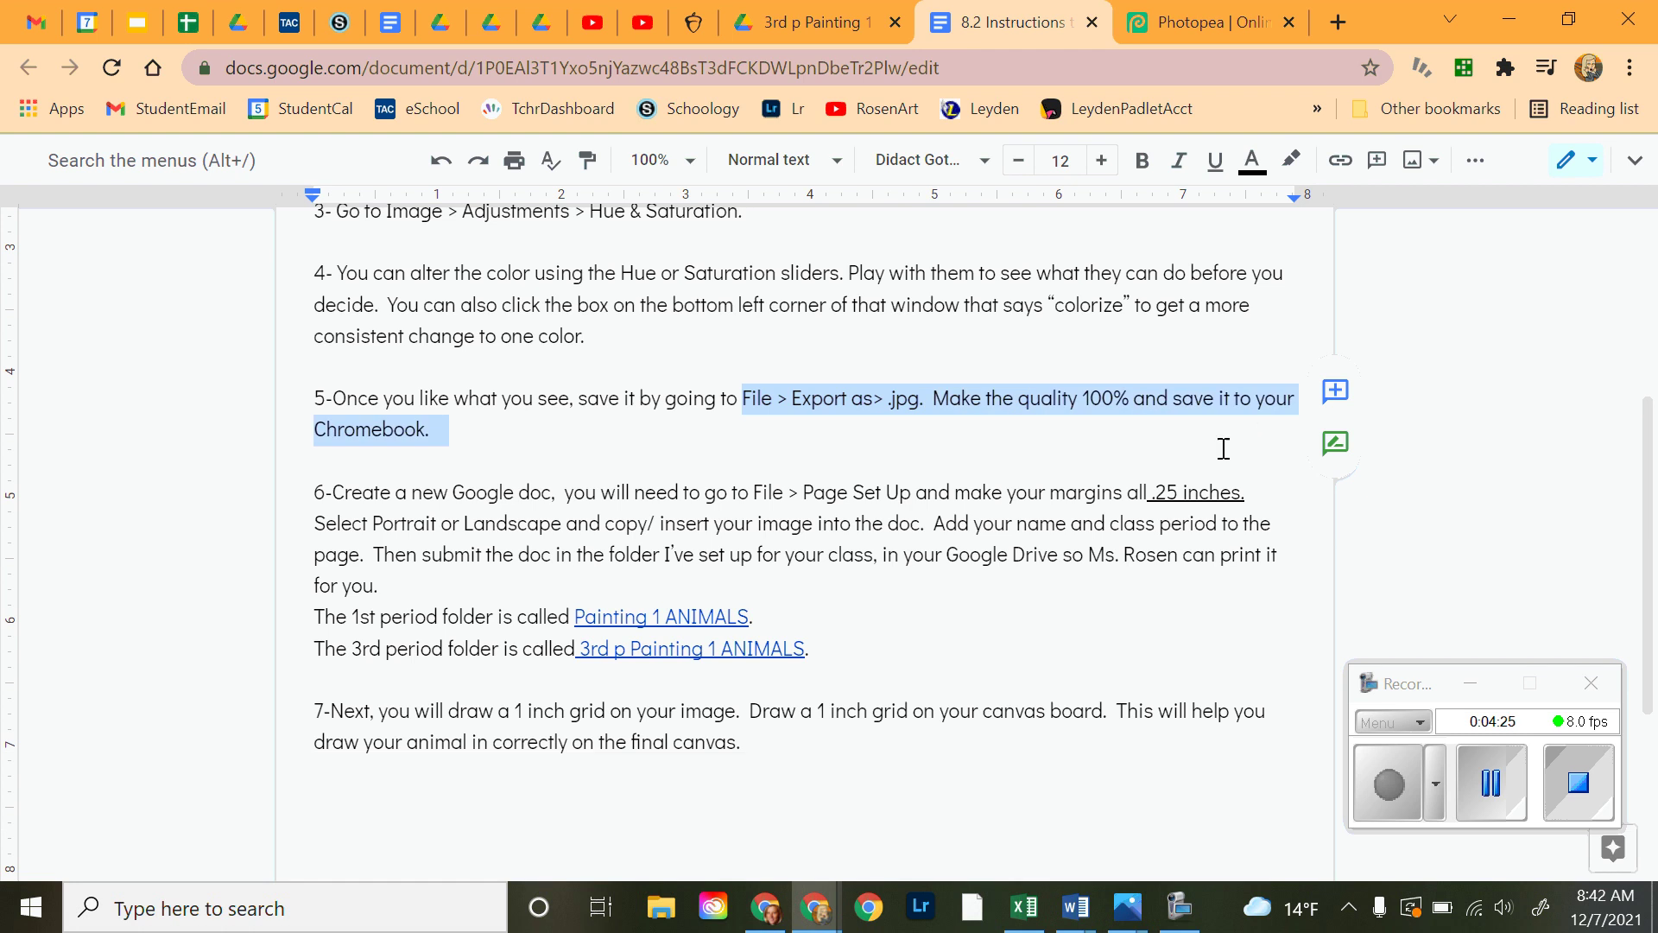
{"action": "left_click", "coordinate": [1199, 26]}
- Export the photo as a 100%-quality JPG, Jackson1 (2).jpg, and open the download to check it
{"action": "left_click", "coordinate": [27, 153]}
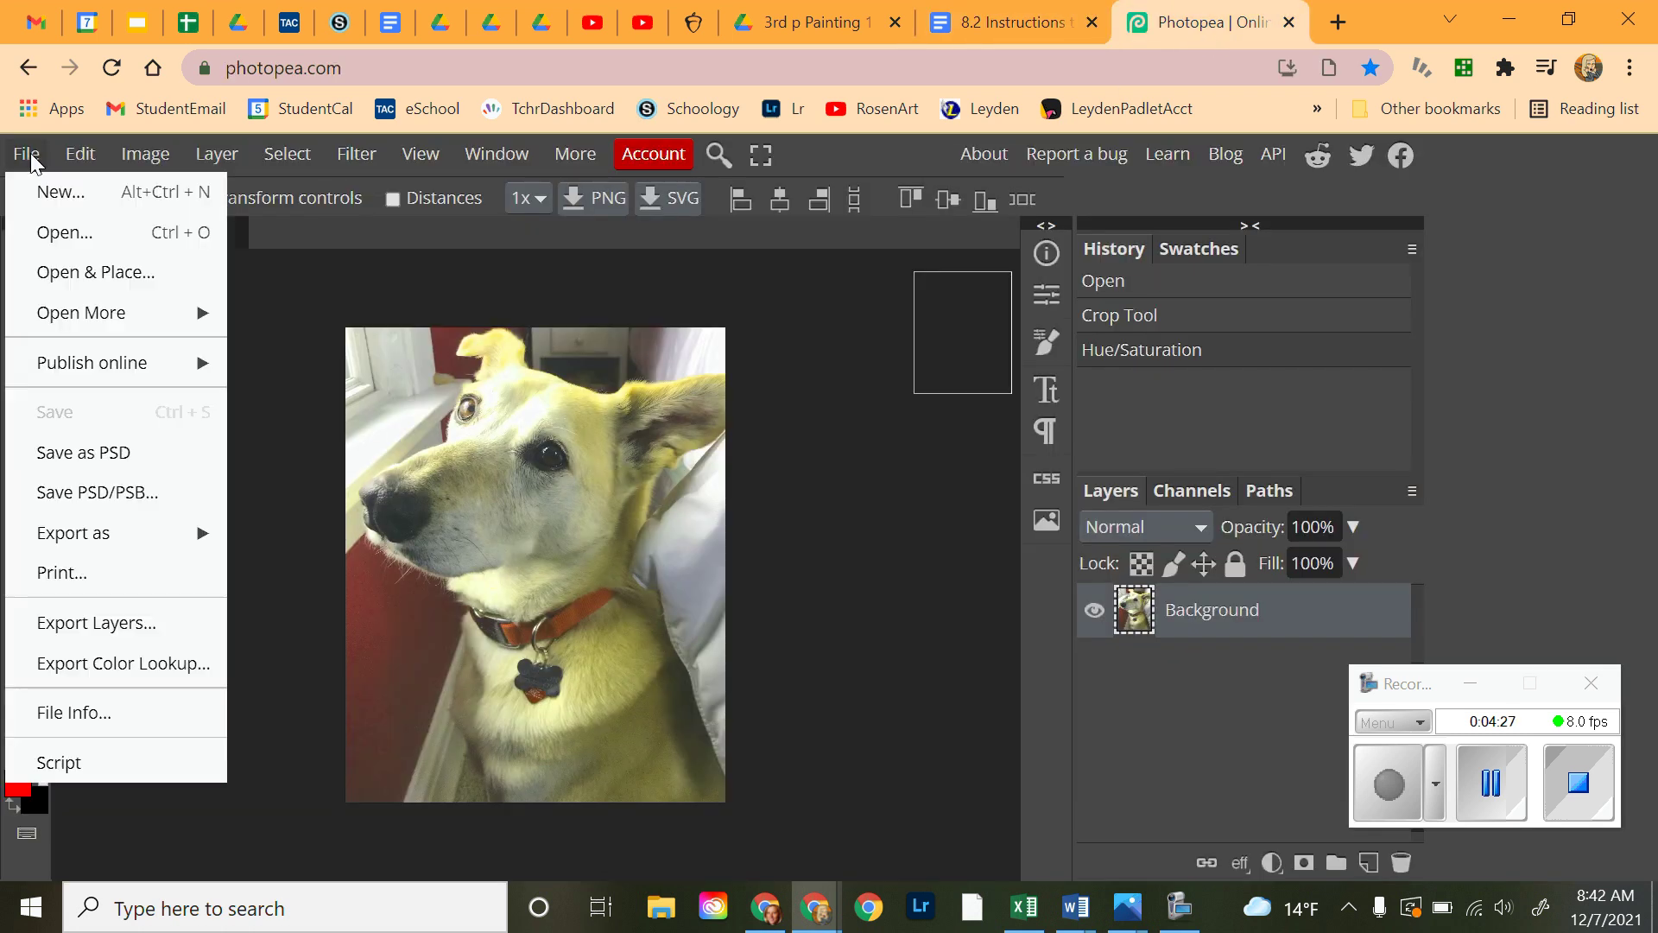
{"action": "mouse_move", "coordinate": [74, 548]}
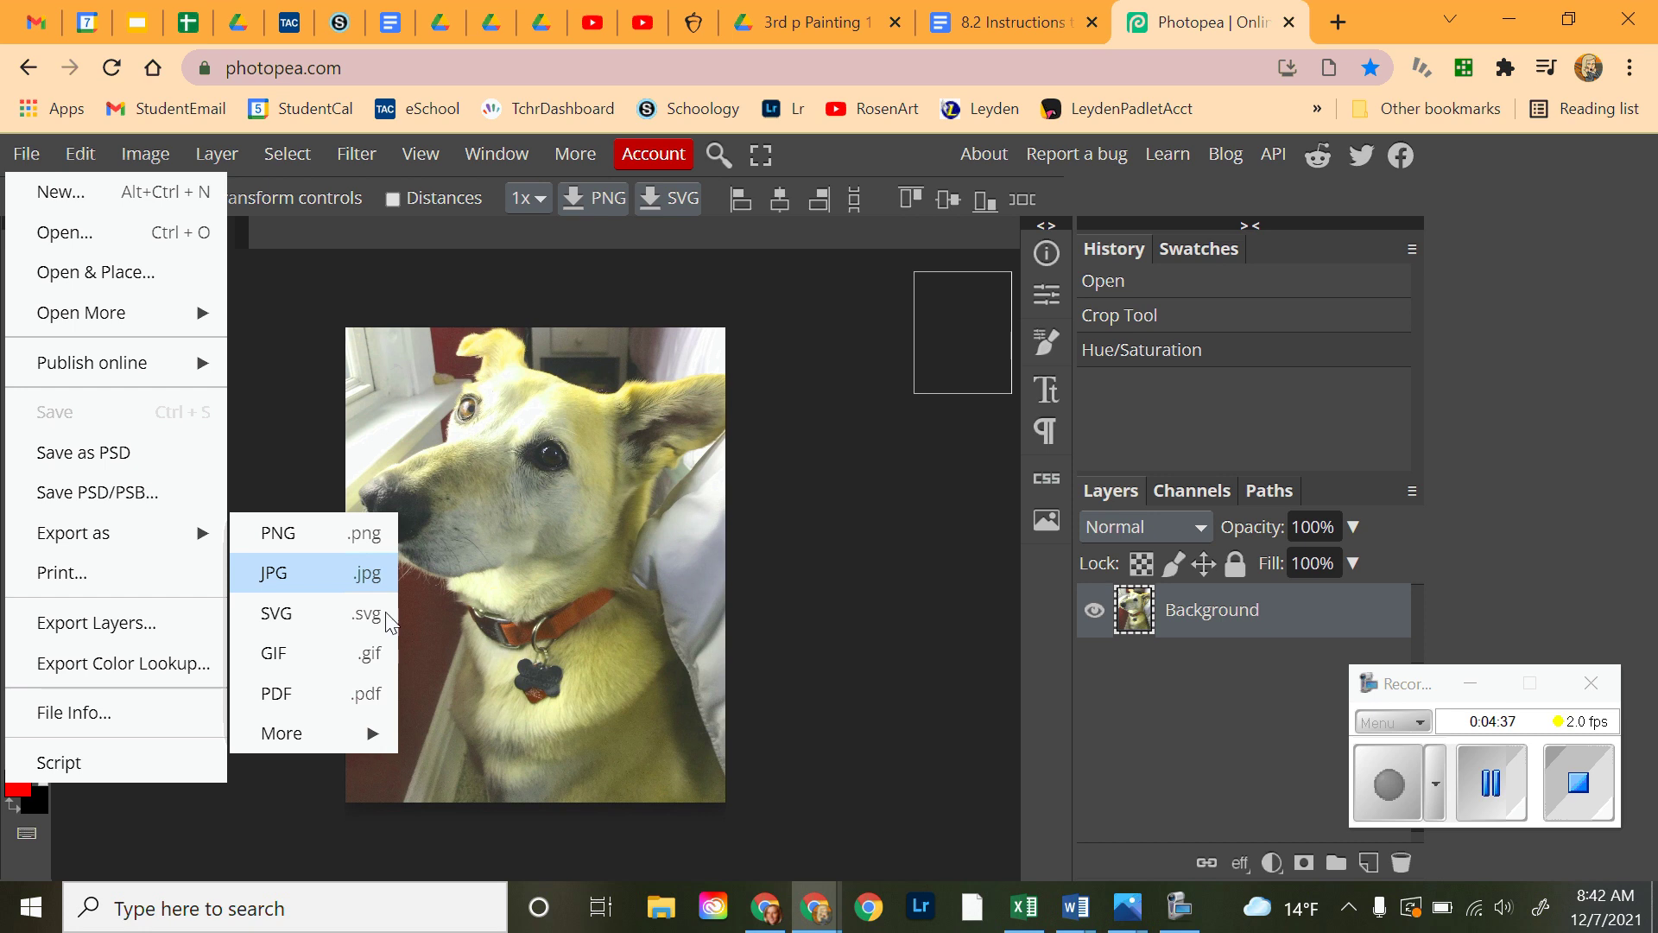
{"action": "left_click", "coordinate": [288, 577]}
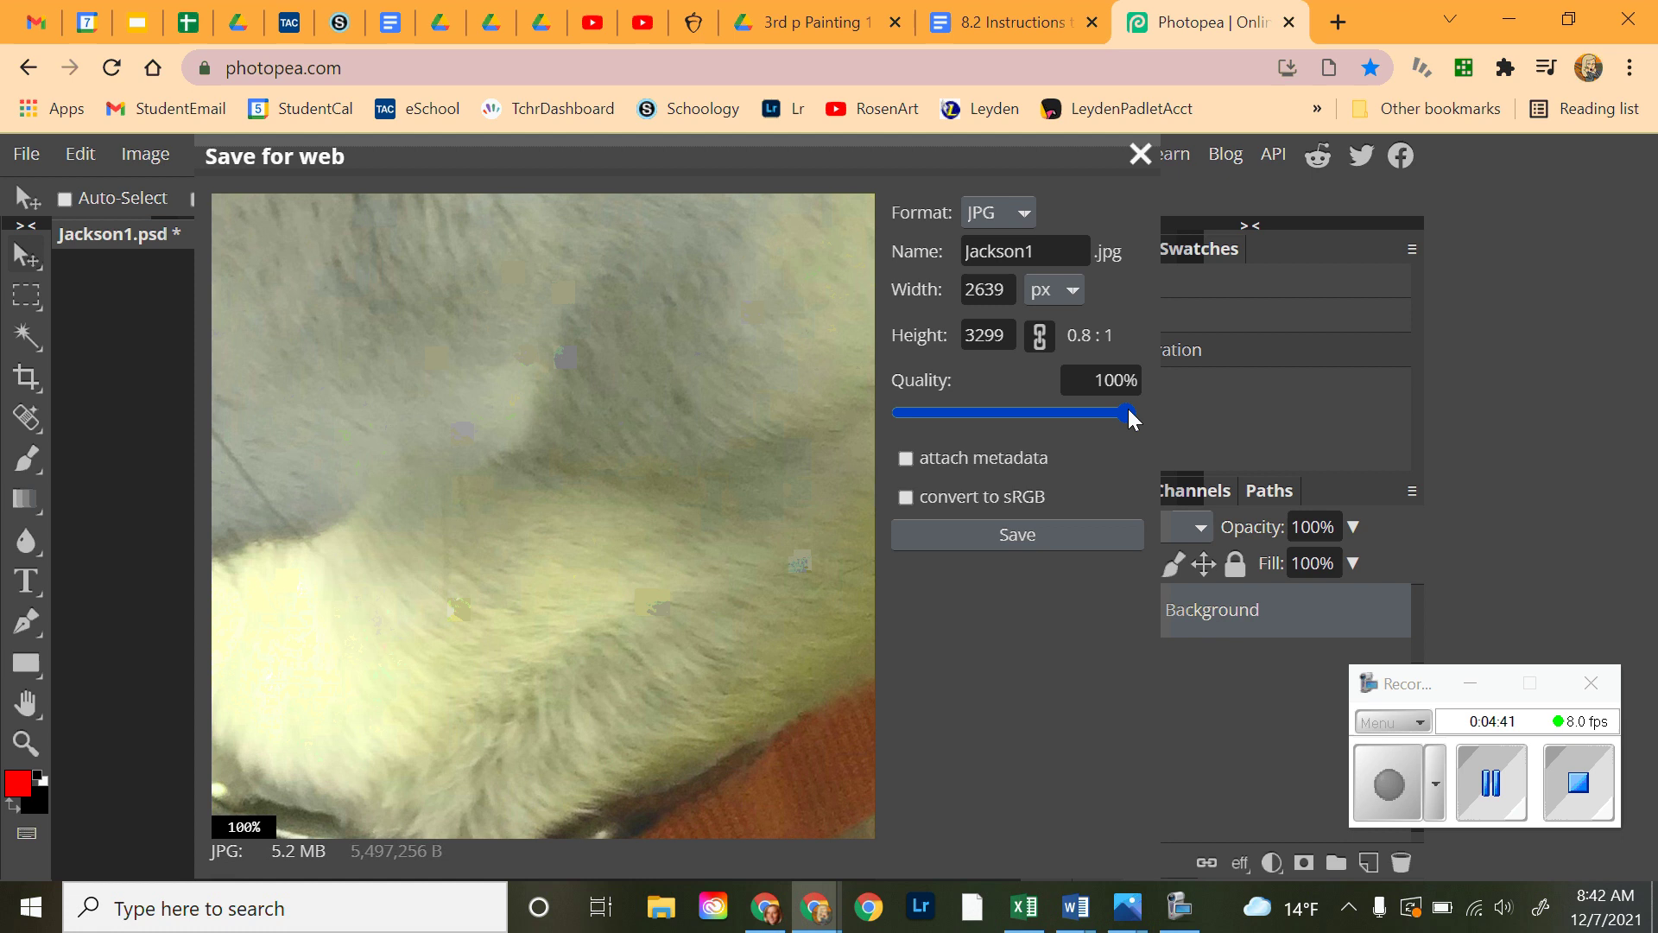
{"action": "left_click", "coordinate": [1085, 538]}
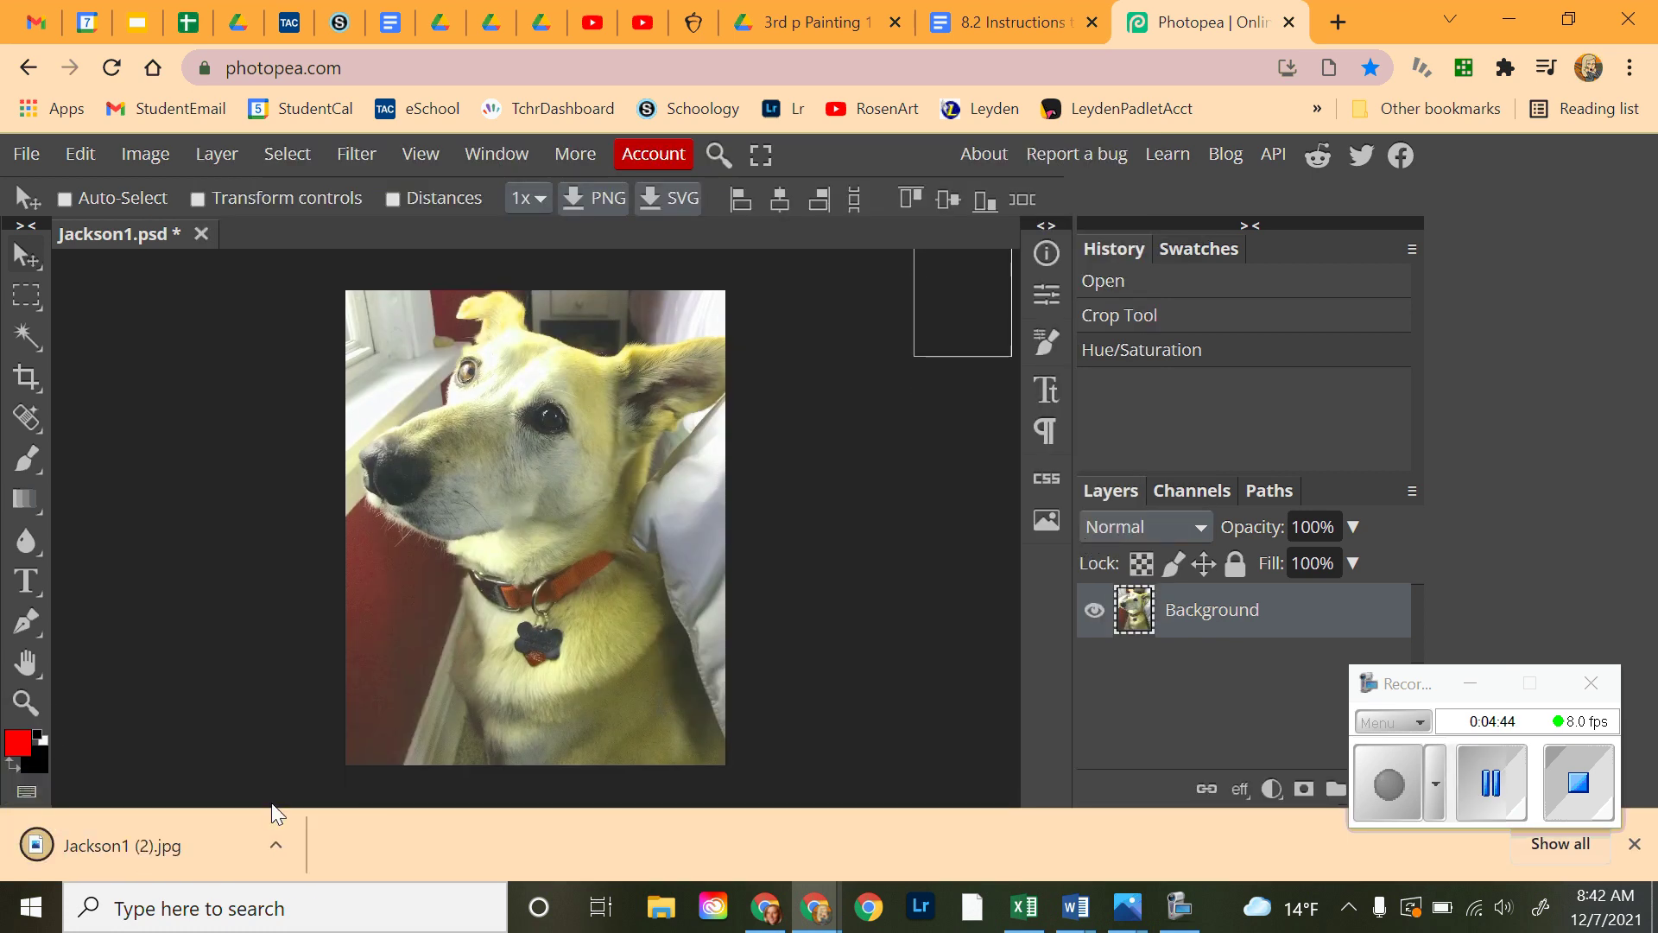
{"action": "left_click", "coordinate": [147, 849]}
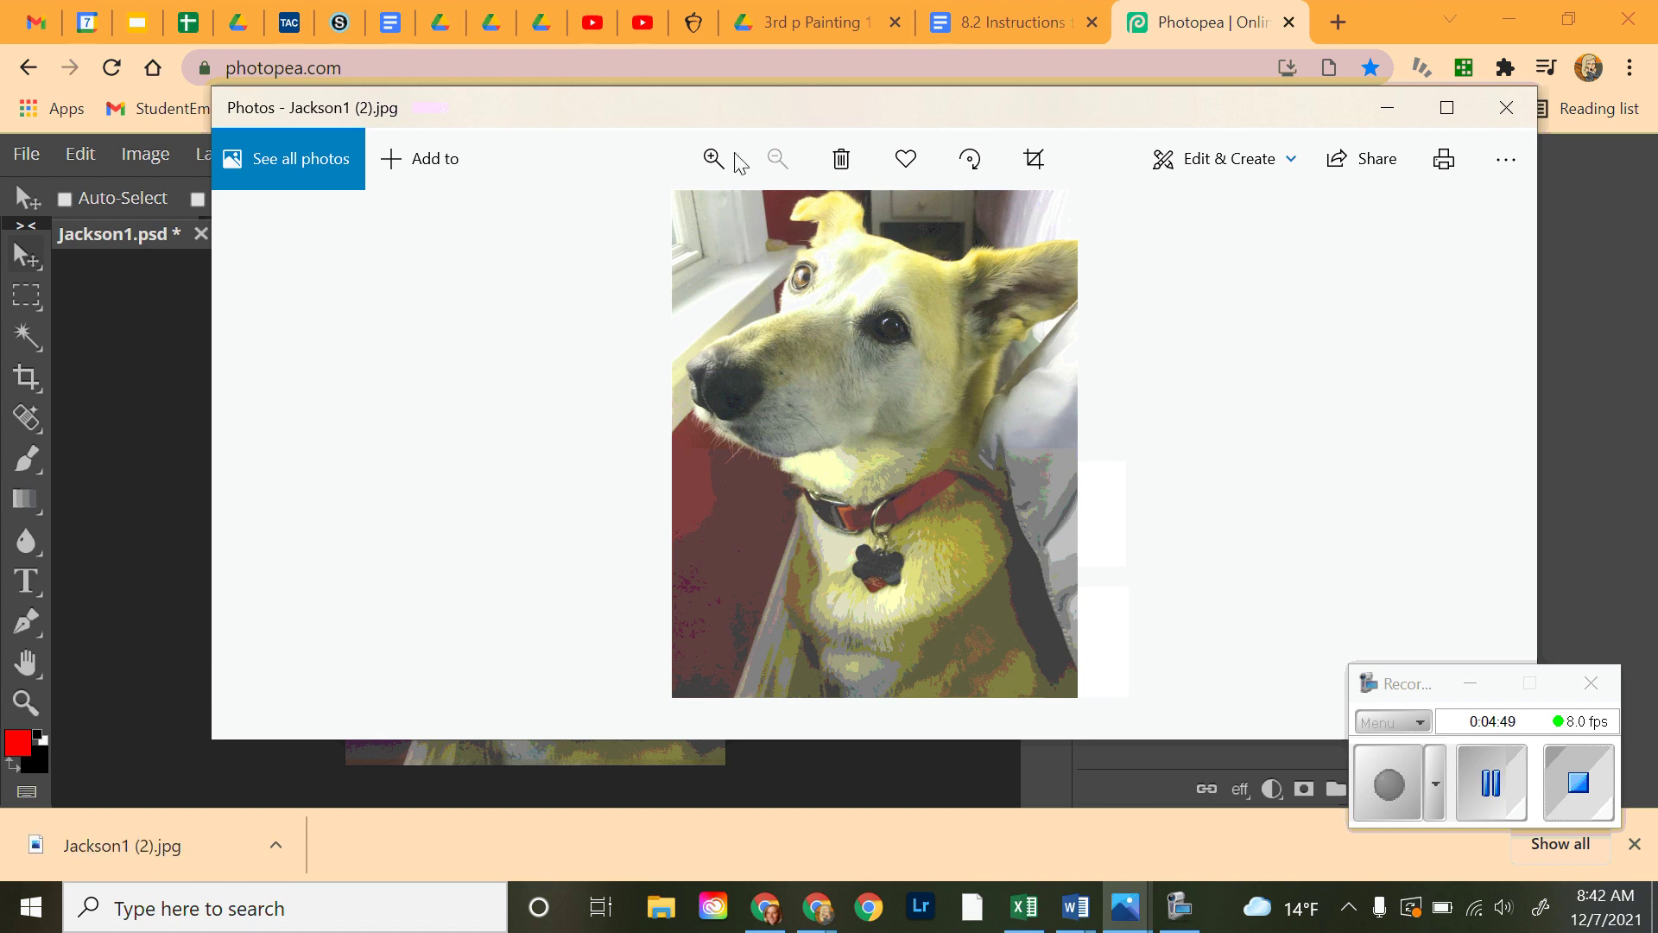
{"action": "left_click", "coordinate": [987, 35]}
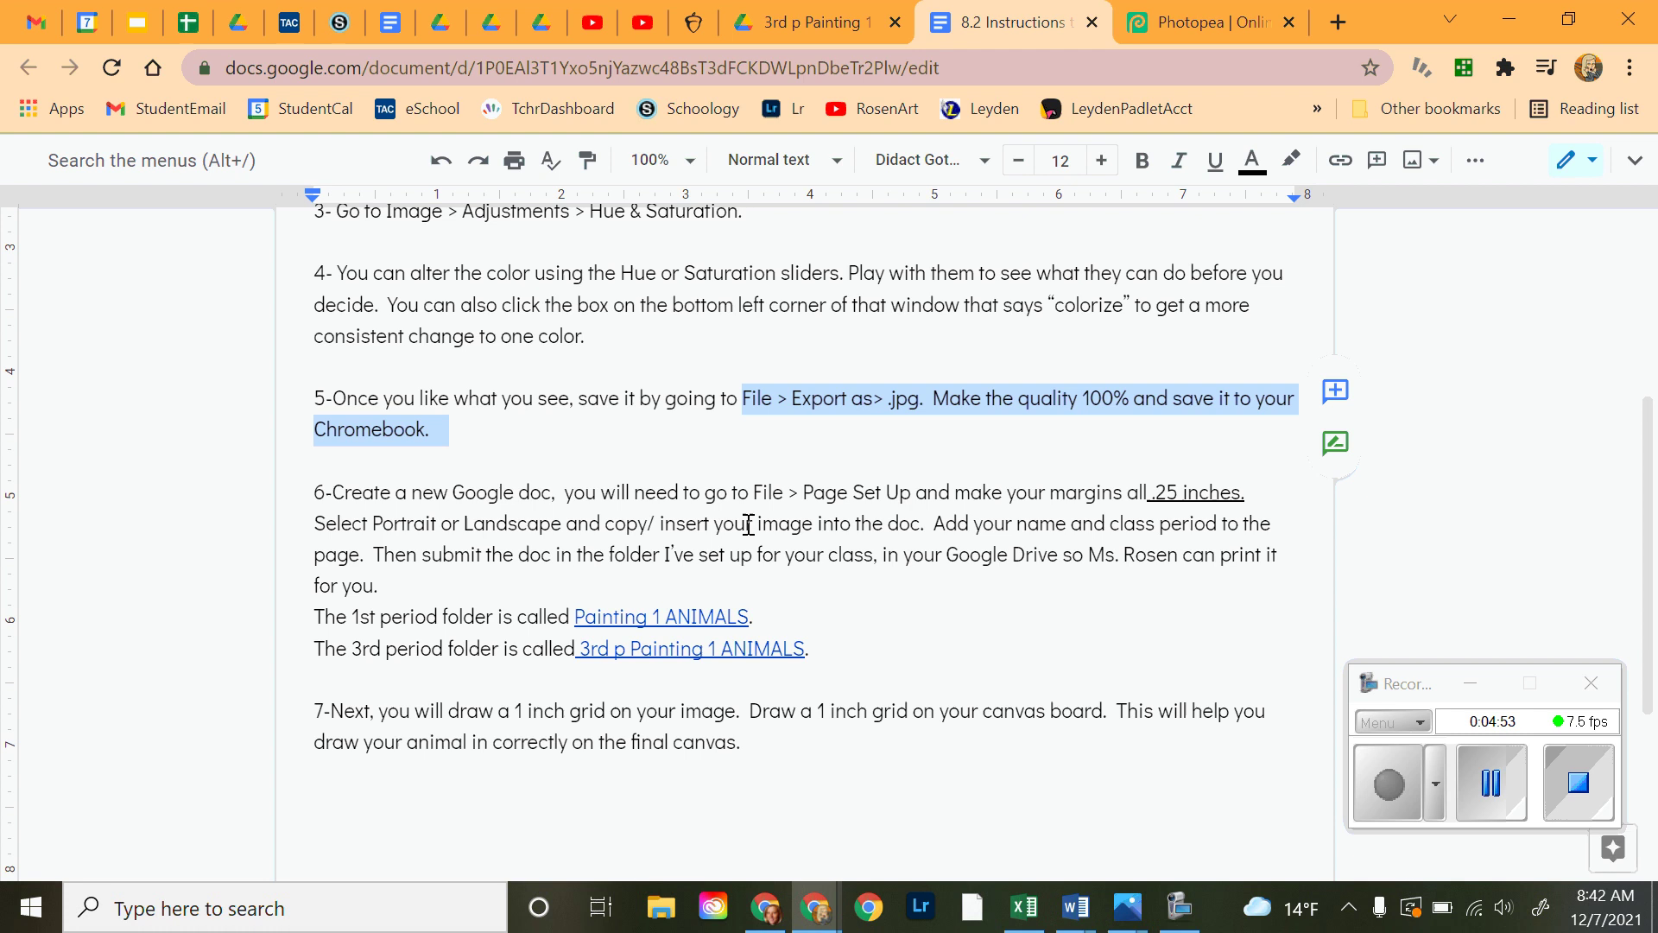
- Read over step 6's page-setup margin instructions and the 3rd p Painting 1 ANIMALS folder line
{"action": "left_click_drag", "start_coordinate": [755, 492], "coordinate": [1260, 505]}
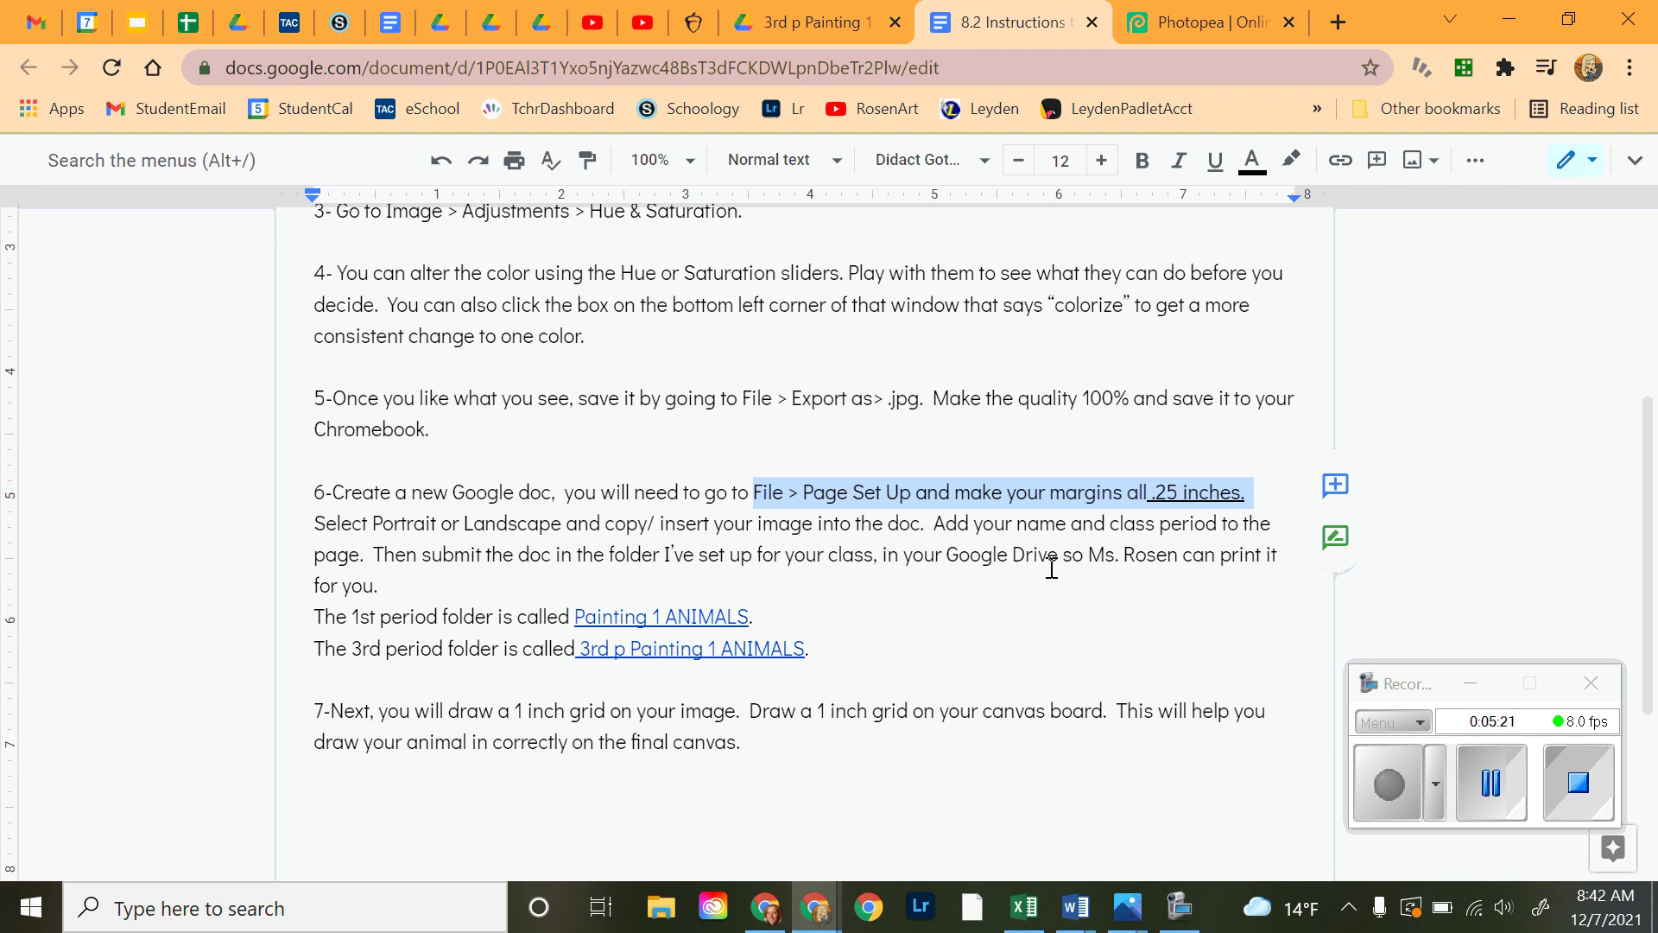
{"action": "left_click_drag", "start_coordinate": [316, 648], "coordinate": [717, 663]}
{"action": "left_click", "coordinate": [765, 615]}
{"action": "triple_click", "coordinate": [849, 653]}
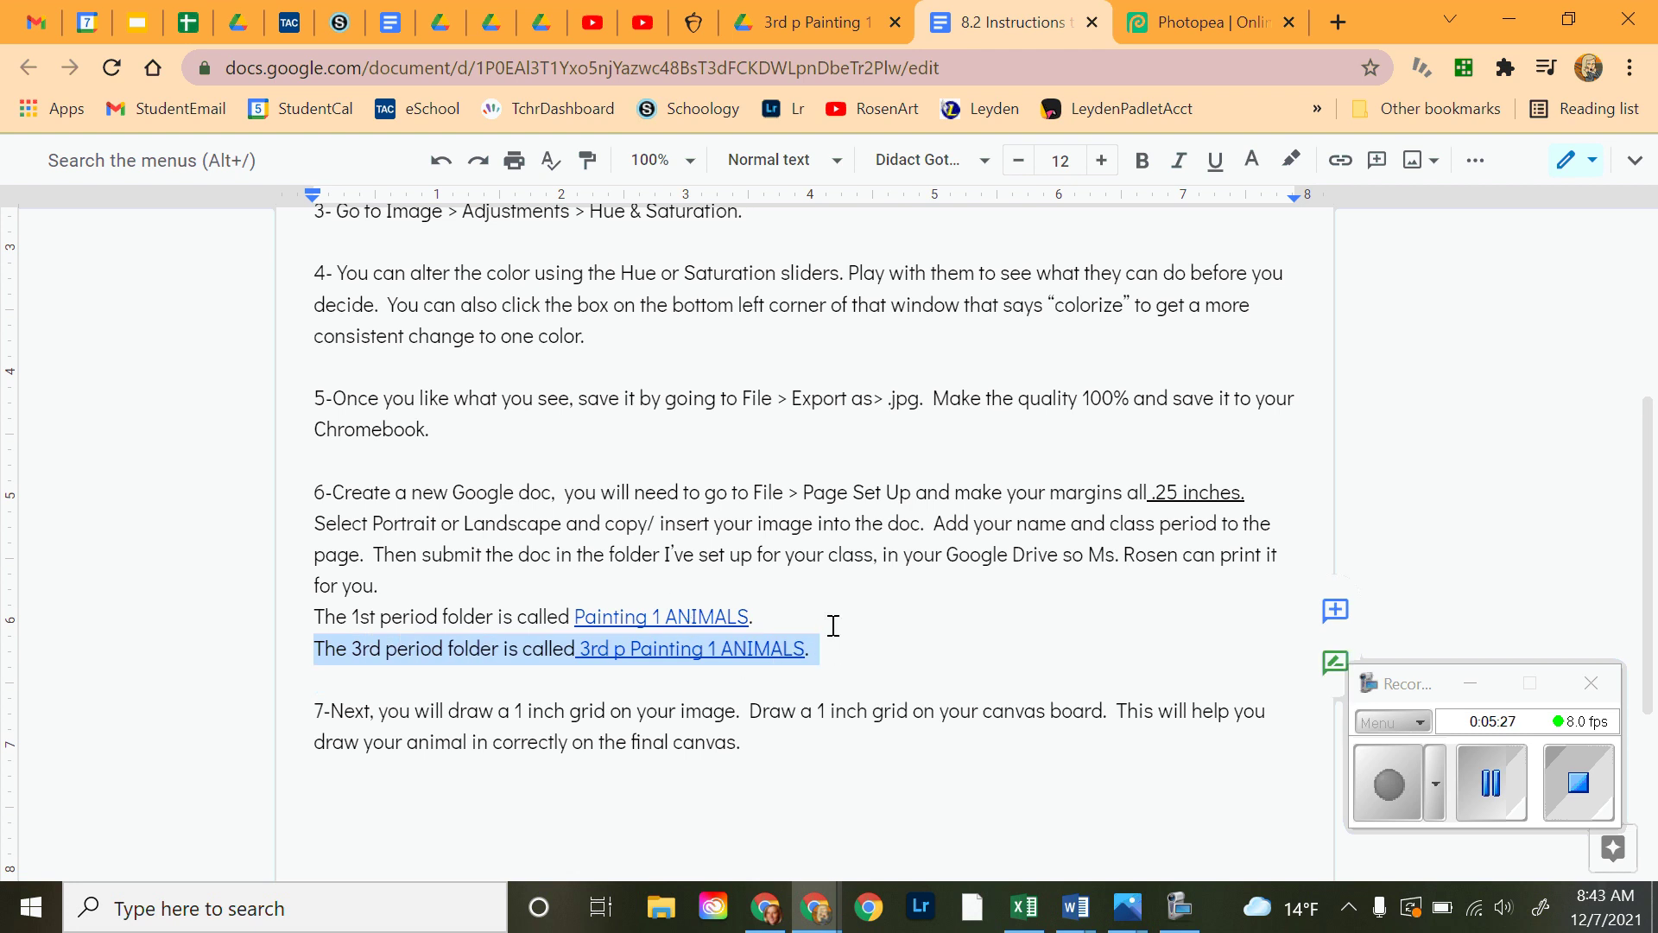
{"action": "left_click", "coordinate": [864, 656]}
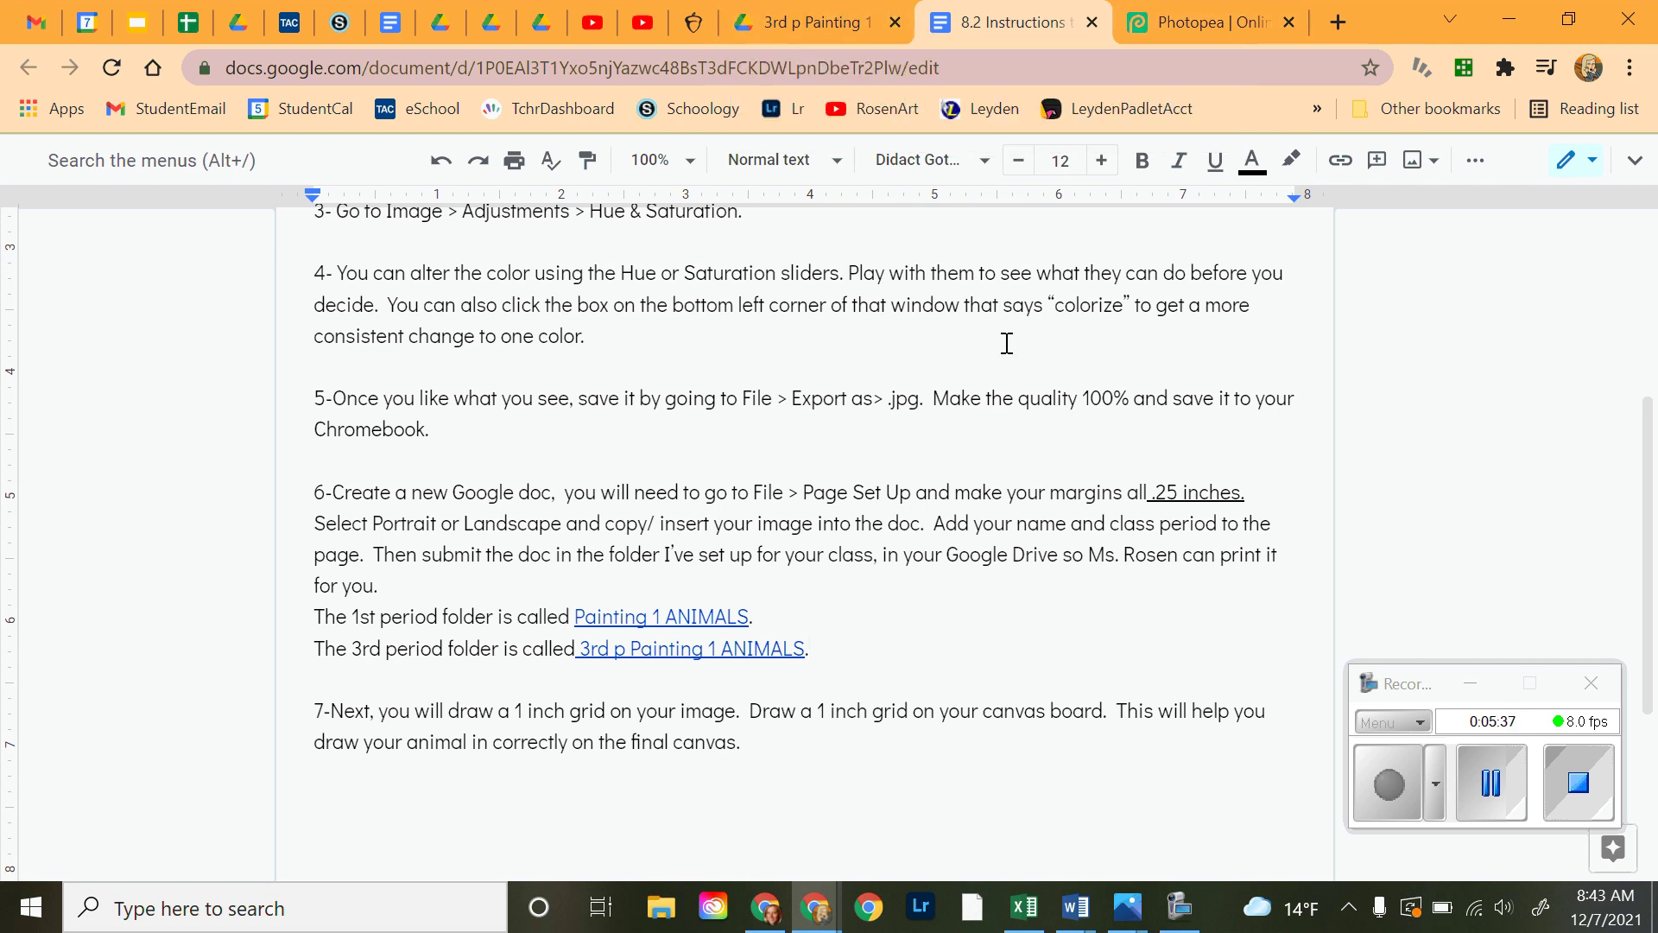
- Create a new blank Google Doc inside the 3rd p Painting 1 ANIMALS Drive folder
{"action": "left_click", "coordinate": [816, 21]}
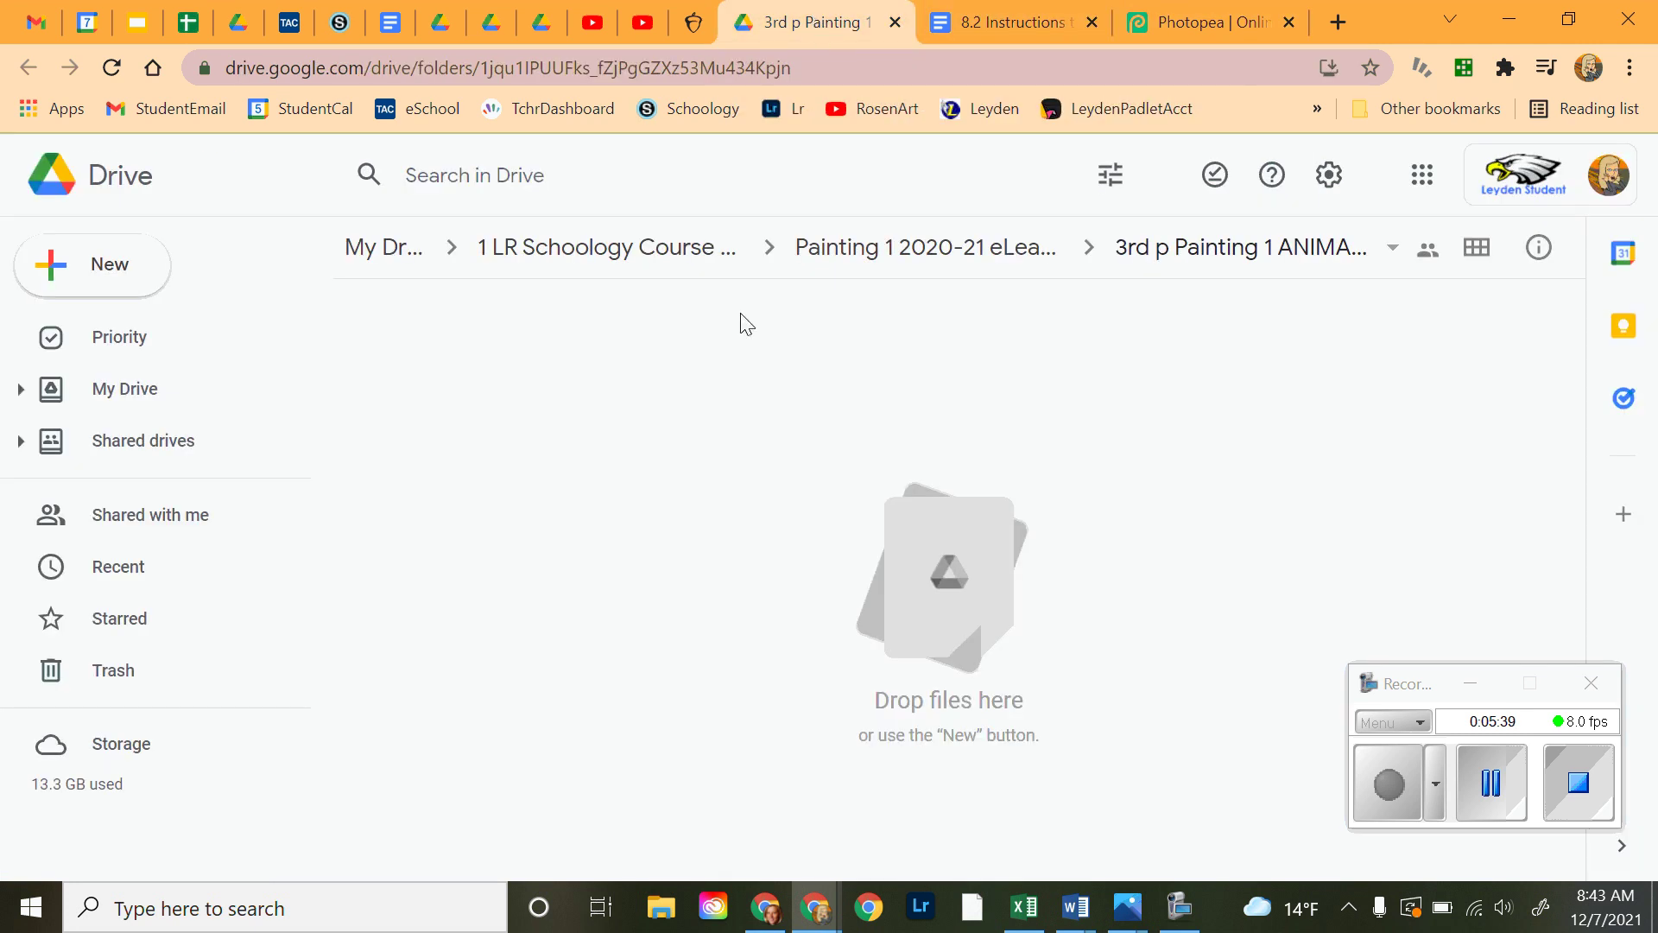
{"action": "left_click", "coordinate": [109, 264]}
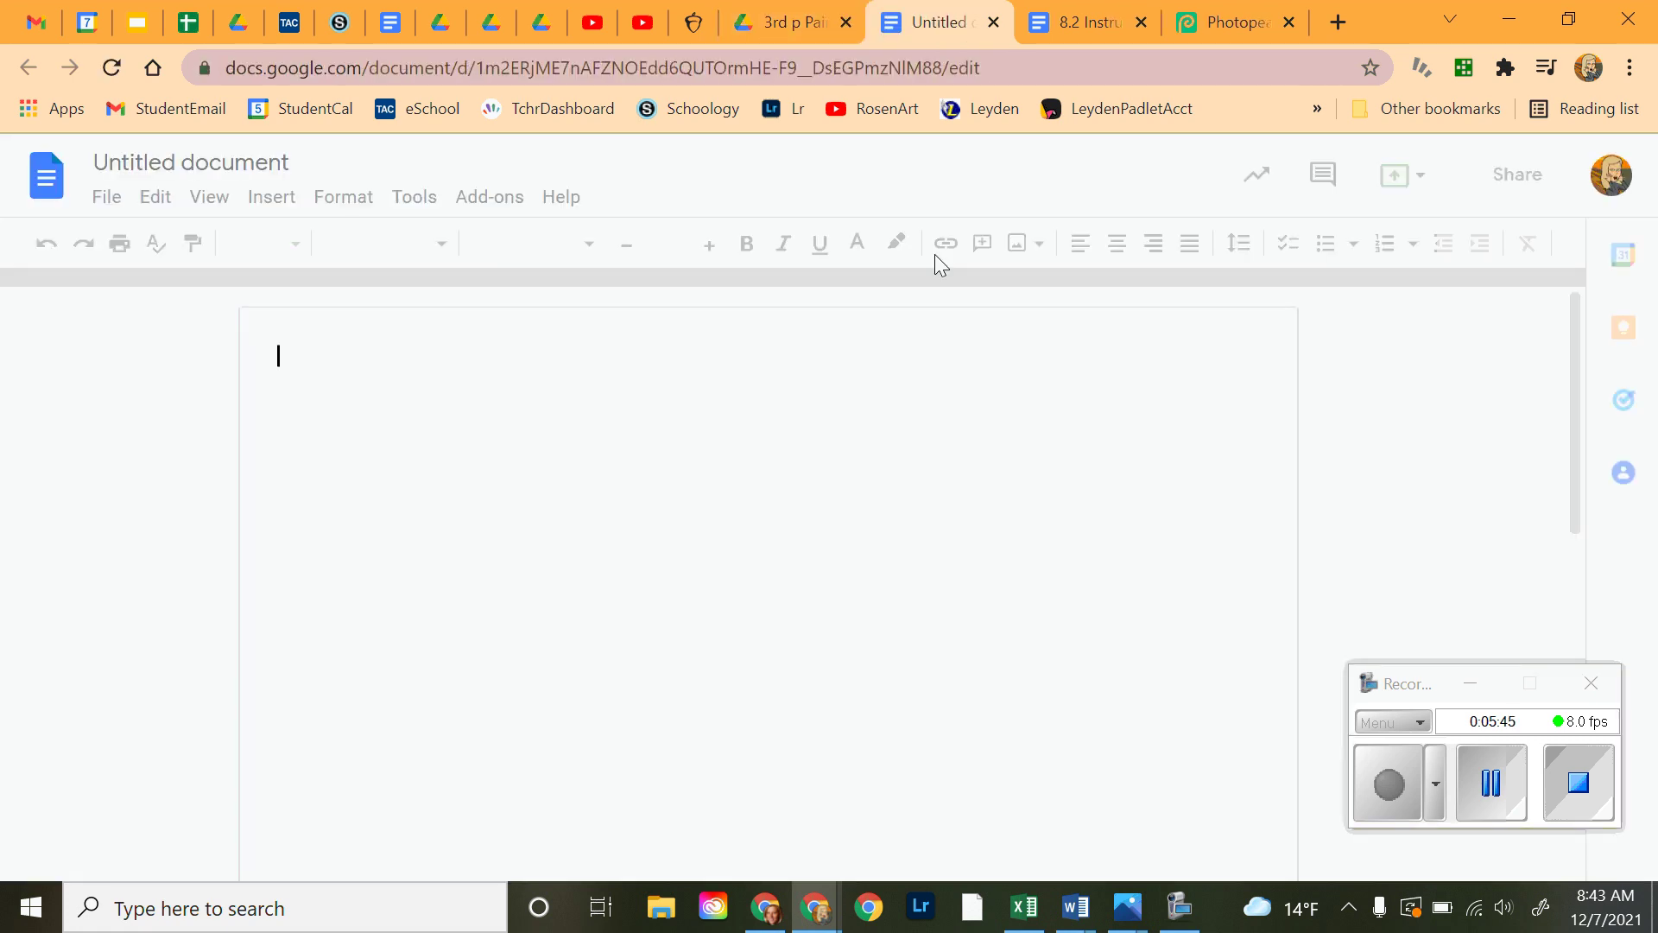
{"action": "left_click", "coordinate": [109, 199]}
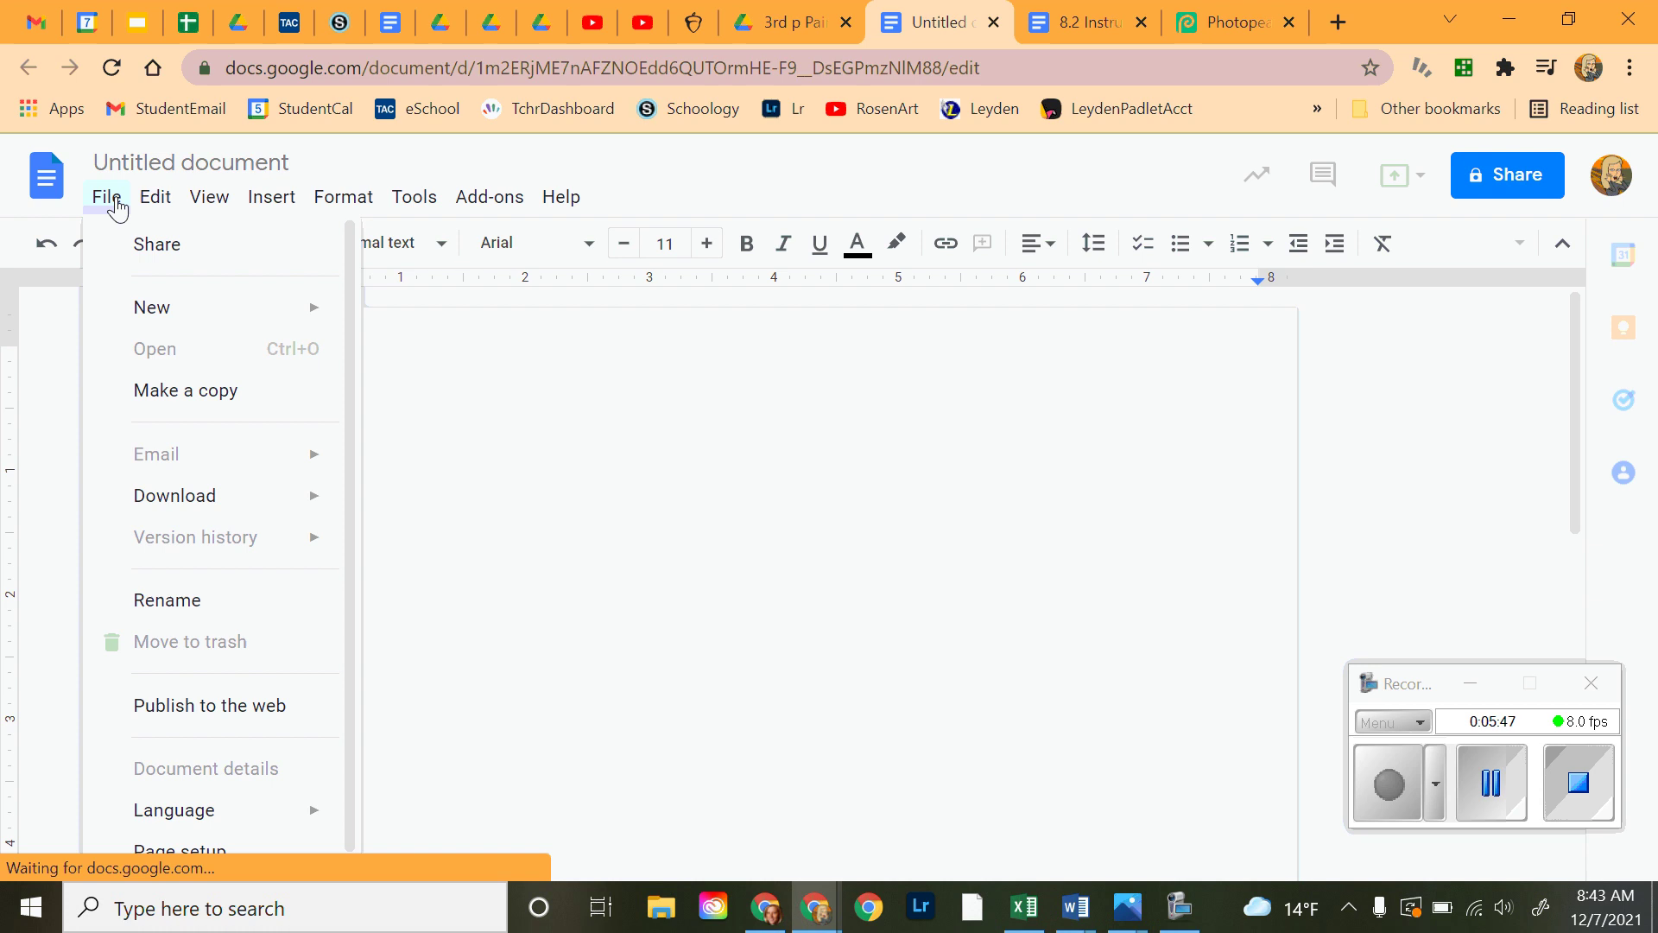
{"action": "scroll", "coordinate": [216, 510], "scroll_direction": "down", "scroll_amount": 1}
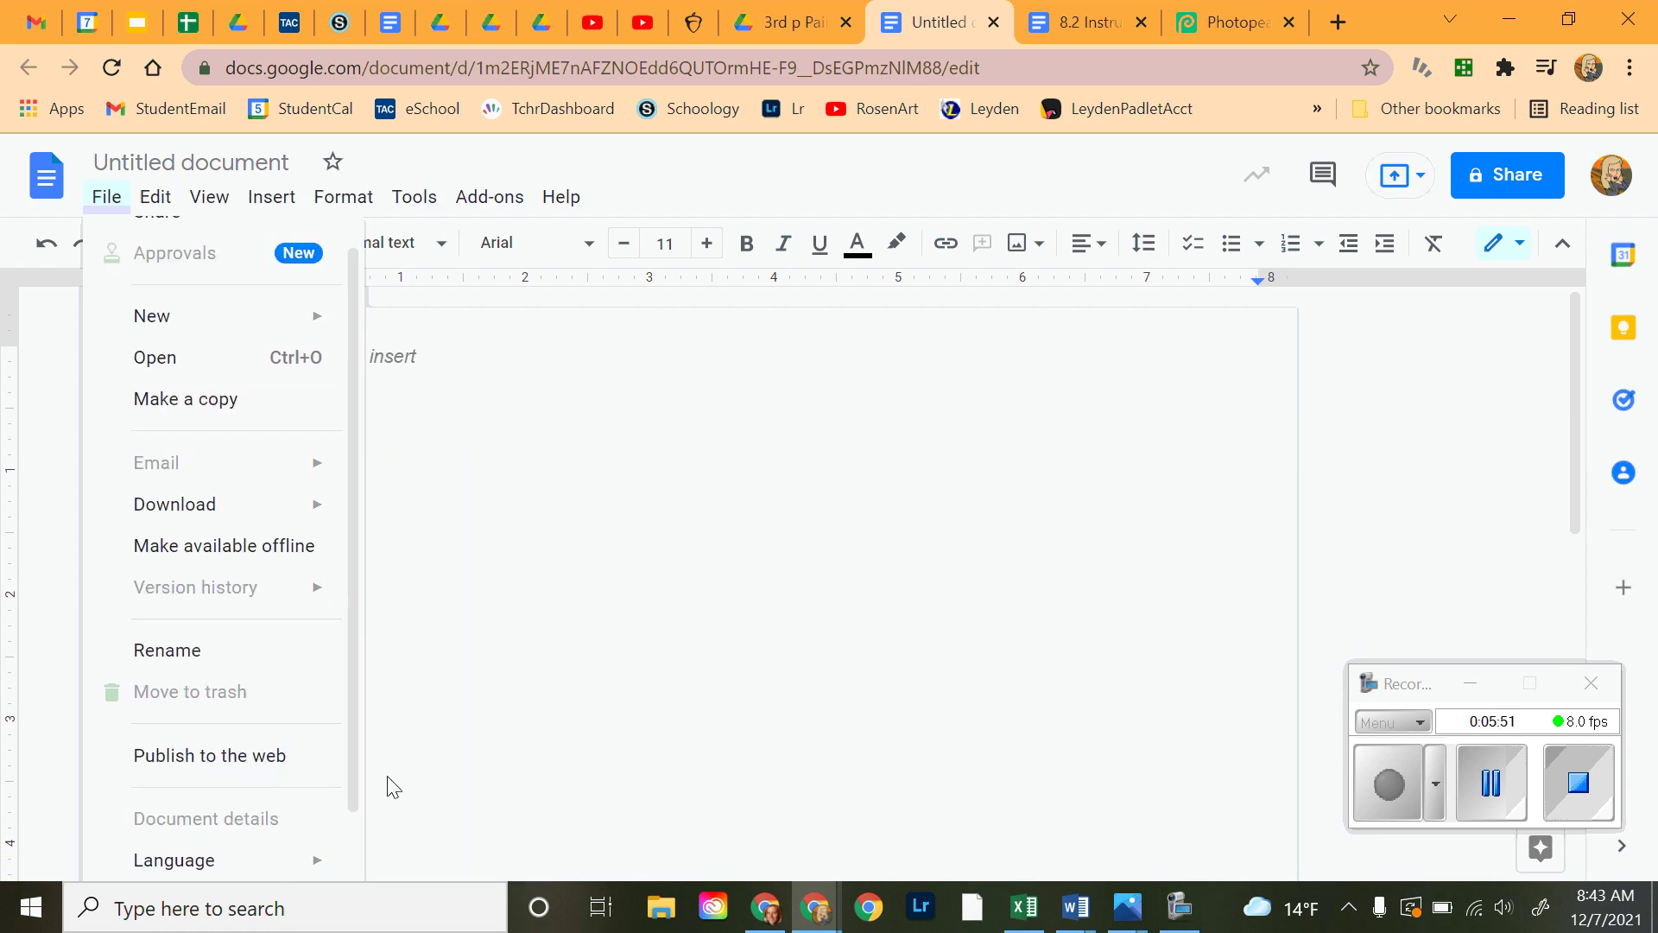
{"action": "scroll", "coordinate": [266, 797], "scroll_direction": "down", "scroll_amount": 1}
- Set the Top, Bottom, Left and Right page margins to 0.25 inches in Page setup
{"action": "left_click", "coordinate": [211, 819]}
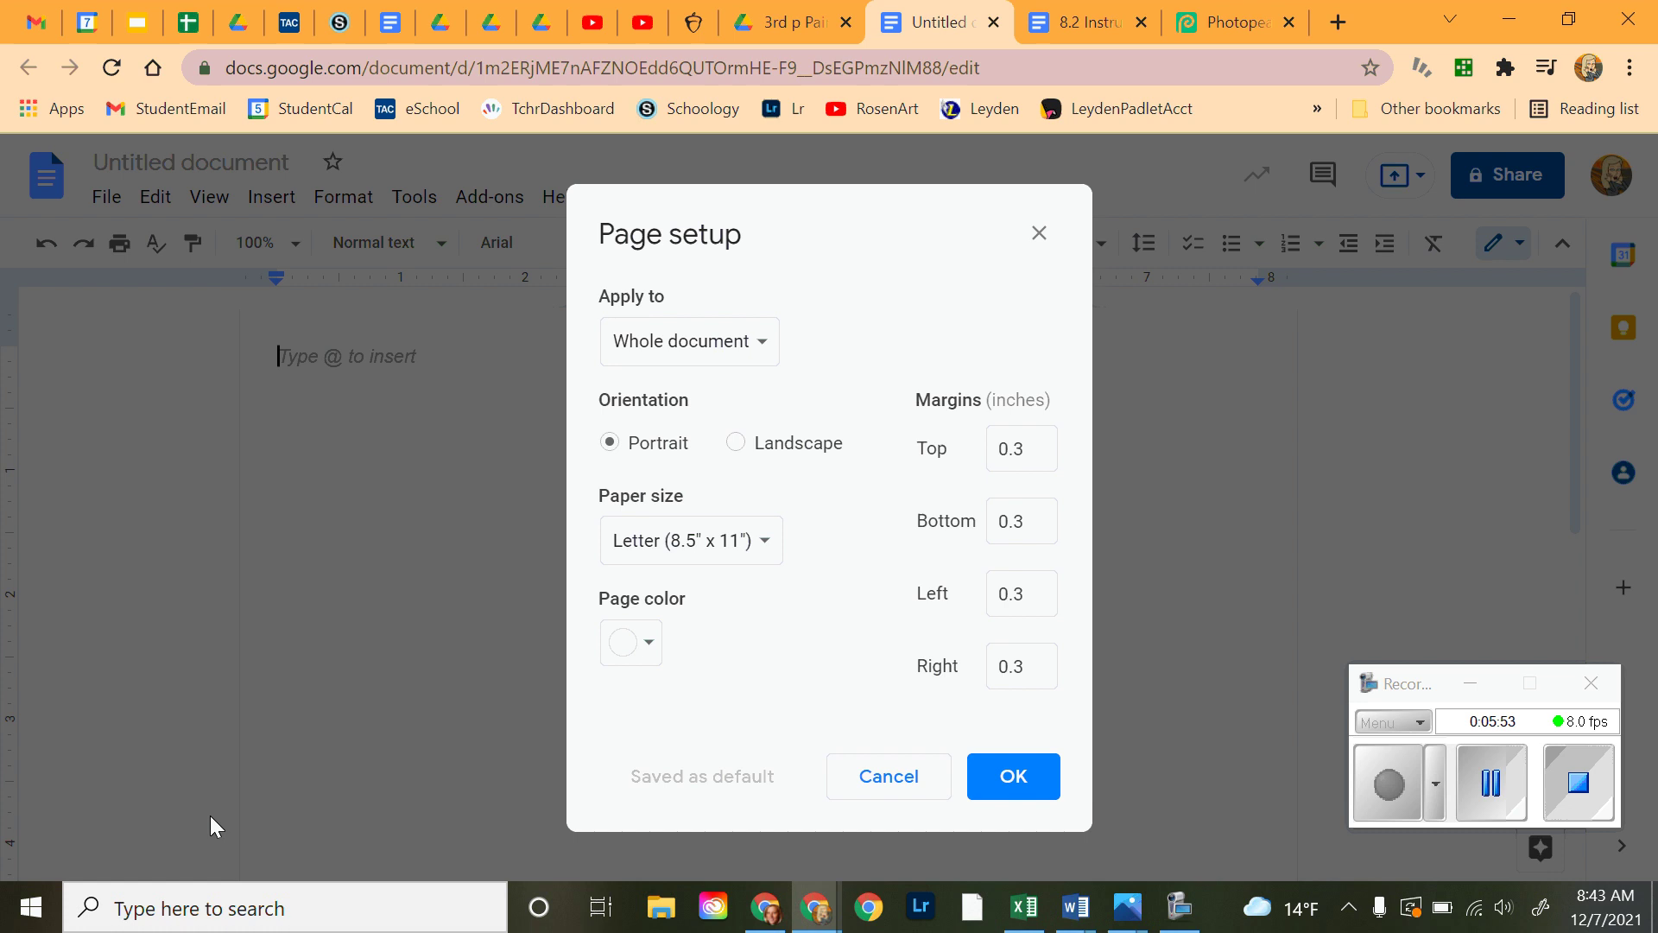
{"action": "left_click_drag", "start_coordinate": [1012, 448], "coordinate": [1046, 455]}
{"action": "type", "text": "25"}
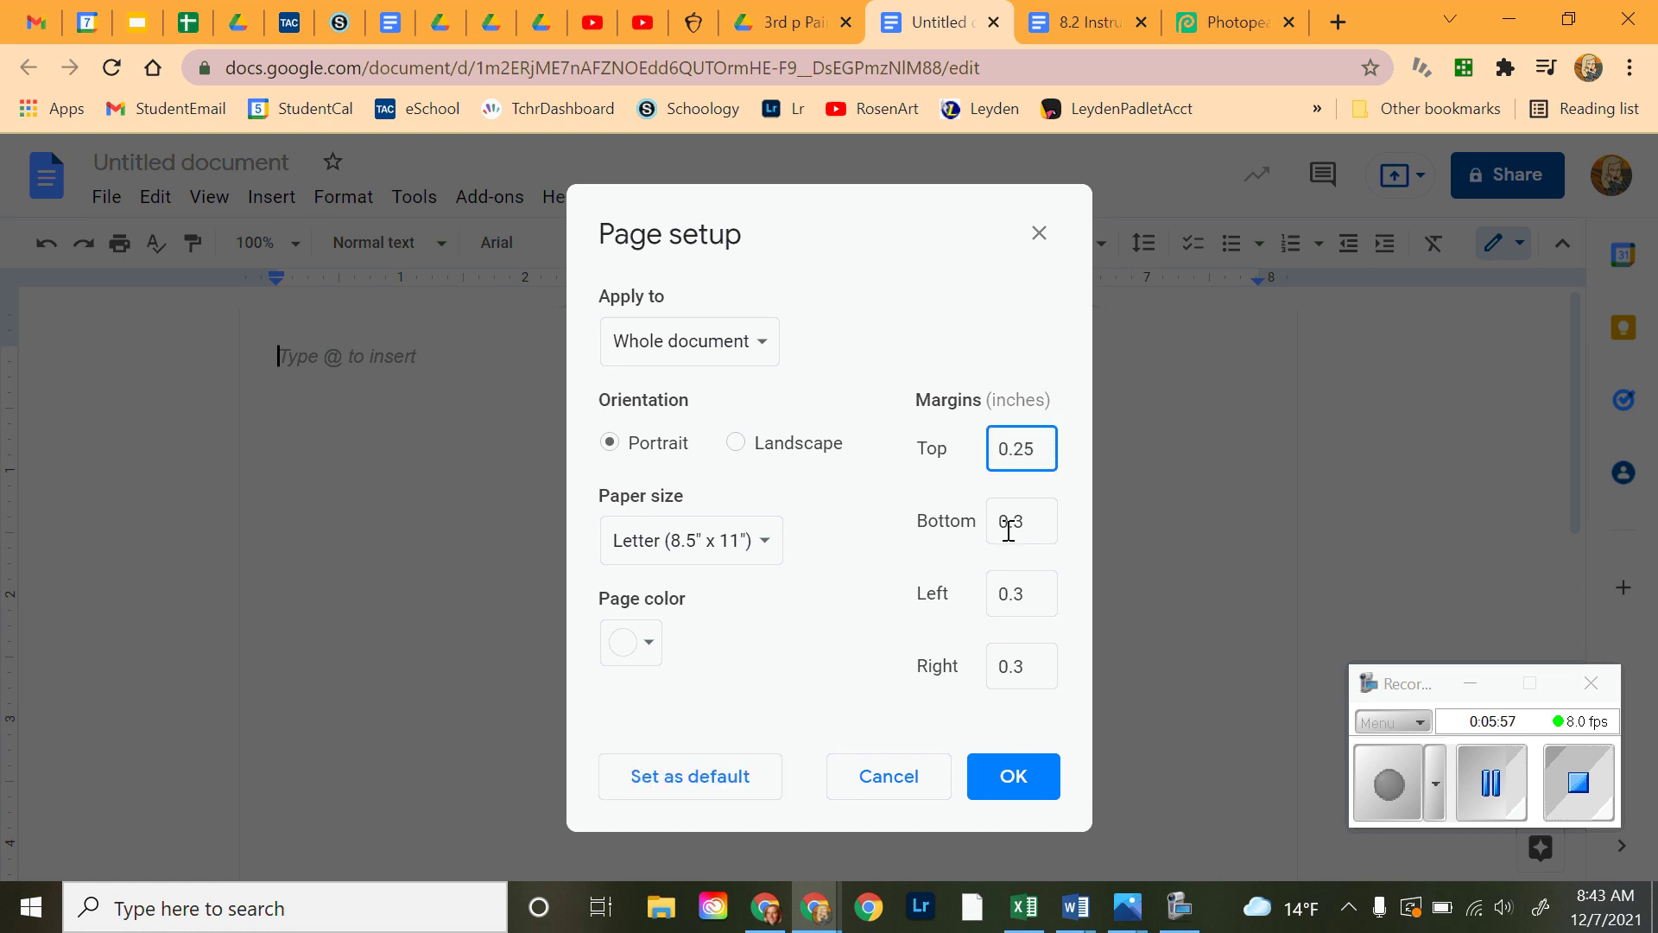
{"action": "left_click_drag", "start_coordinate": [1010, 520], "coordinate": [1047, 521]}
{"action": "type", "text": "25"}
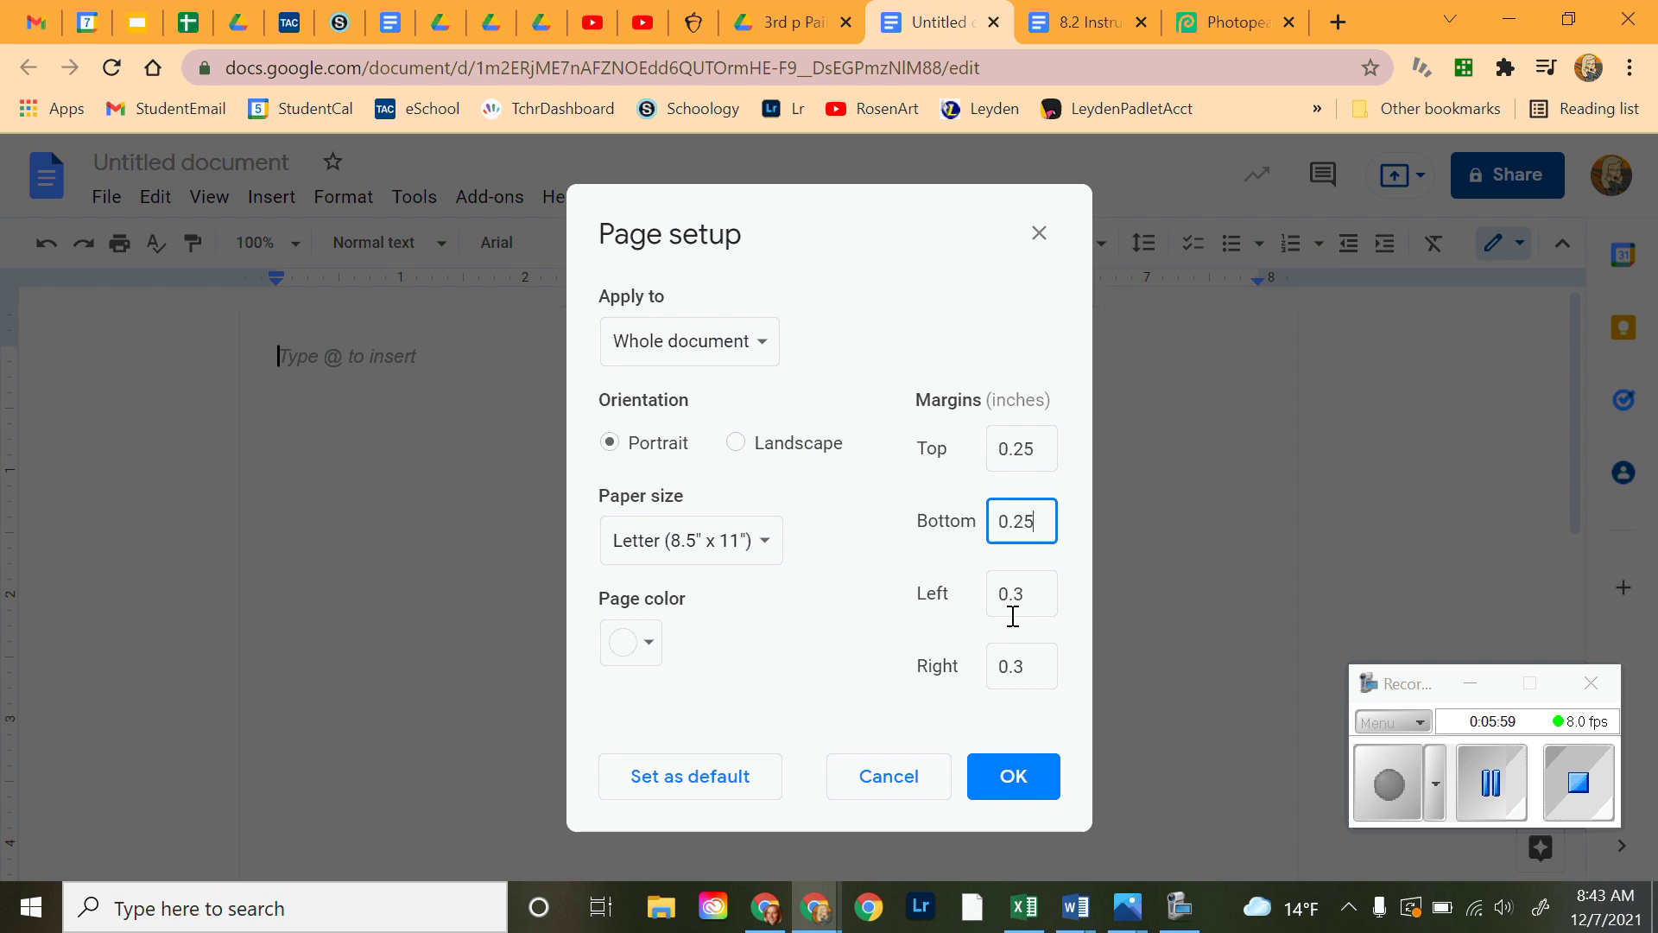
{"action": "left_click_drag", "start_coordinate": [1008, 593], "coordinate": [1031, 596]}
{"action": "type", "text": "25"}
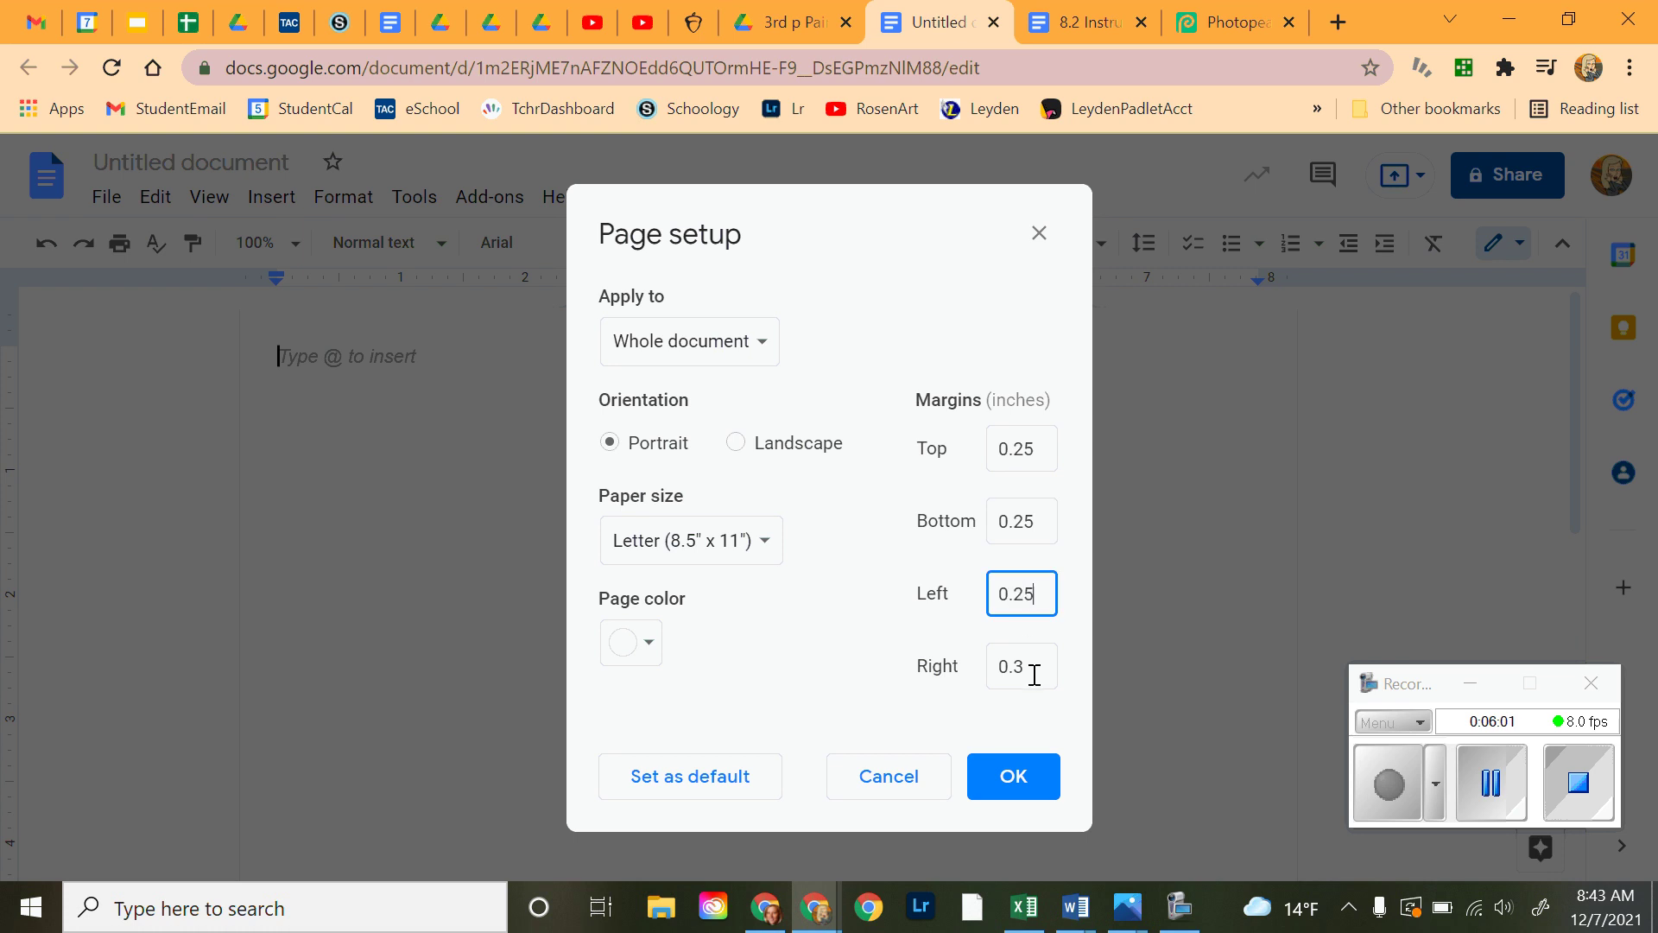
{"action": "left_click_drag", "start_coordinate": [1009, 669], "coordinate": [1032, 670]}
{"action": "type", "text": "25"}
{"action": "left_click", "coordinate": [1007, 784]}
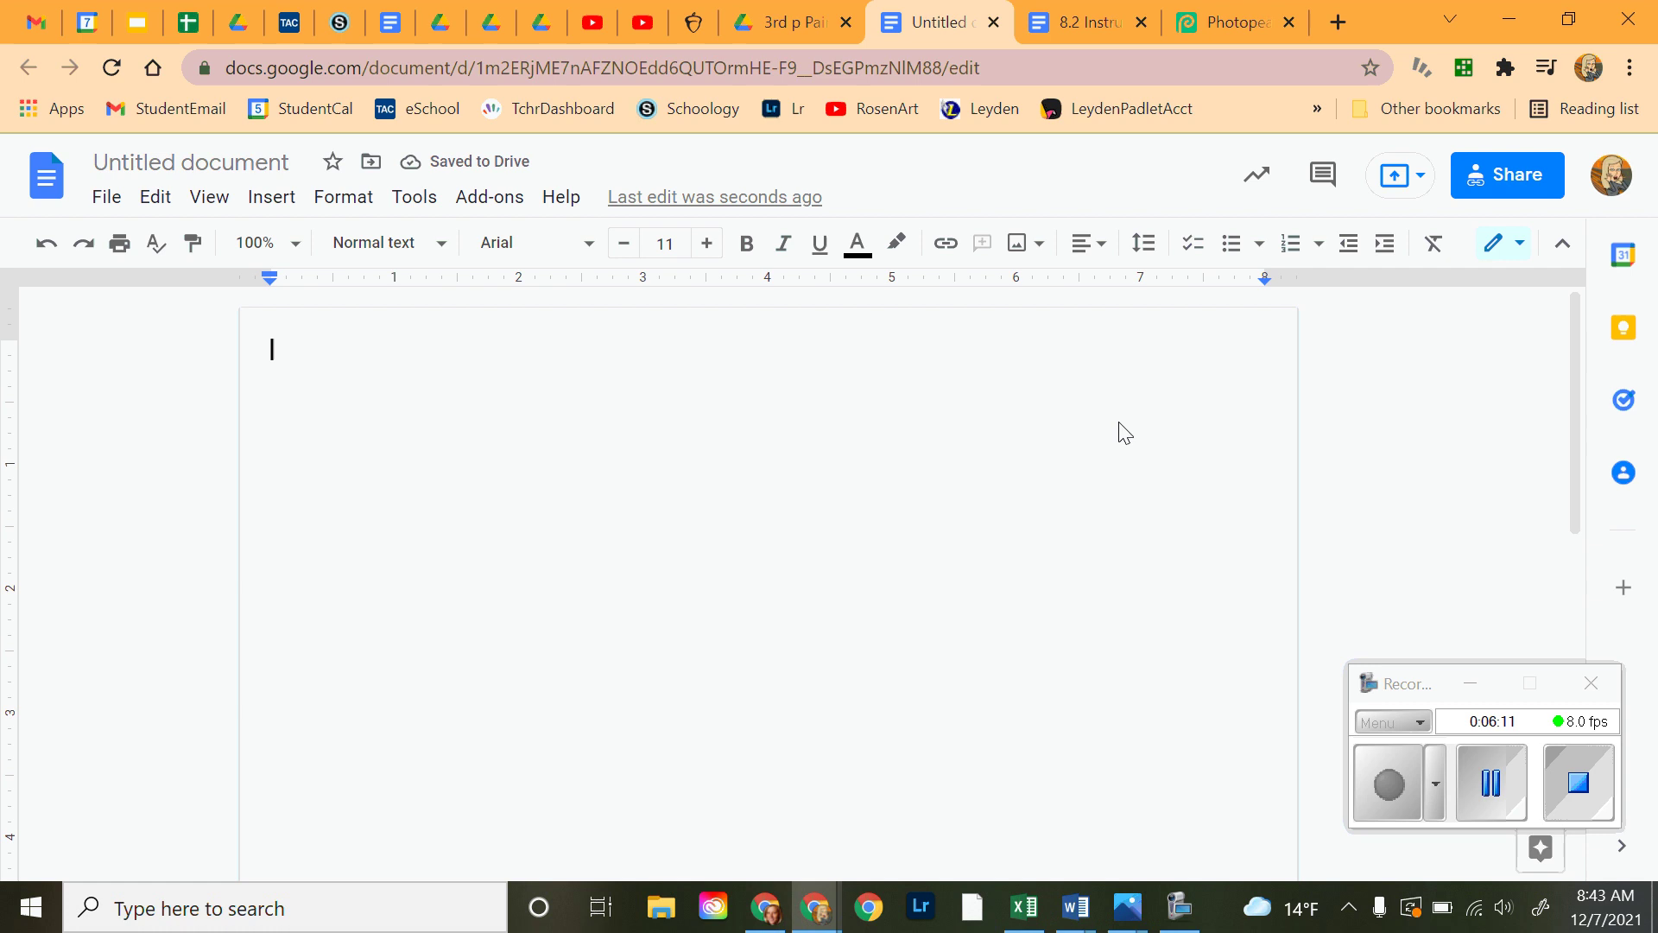
- Cancel the image upload from the computer and return to Jackson1.psd in Photopea
{"action": "left_click", "coordinate": [292, 201]}
{"action": "mouse_move", "coordinate": [294, 244]}
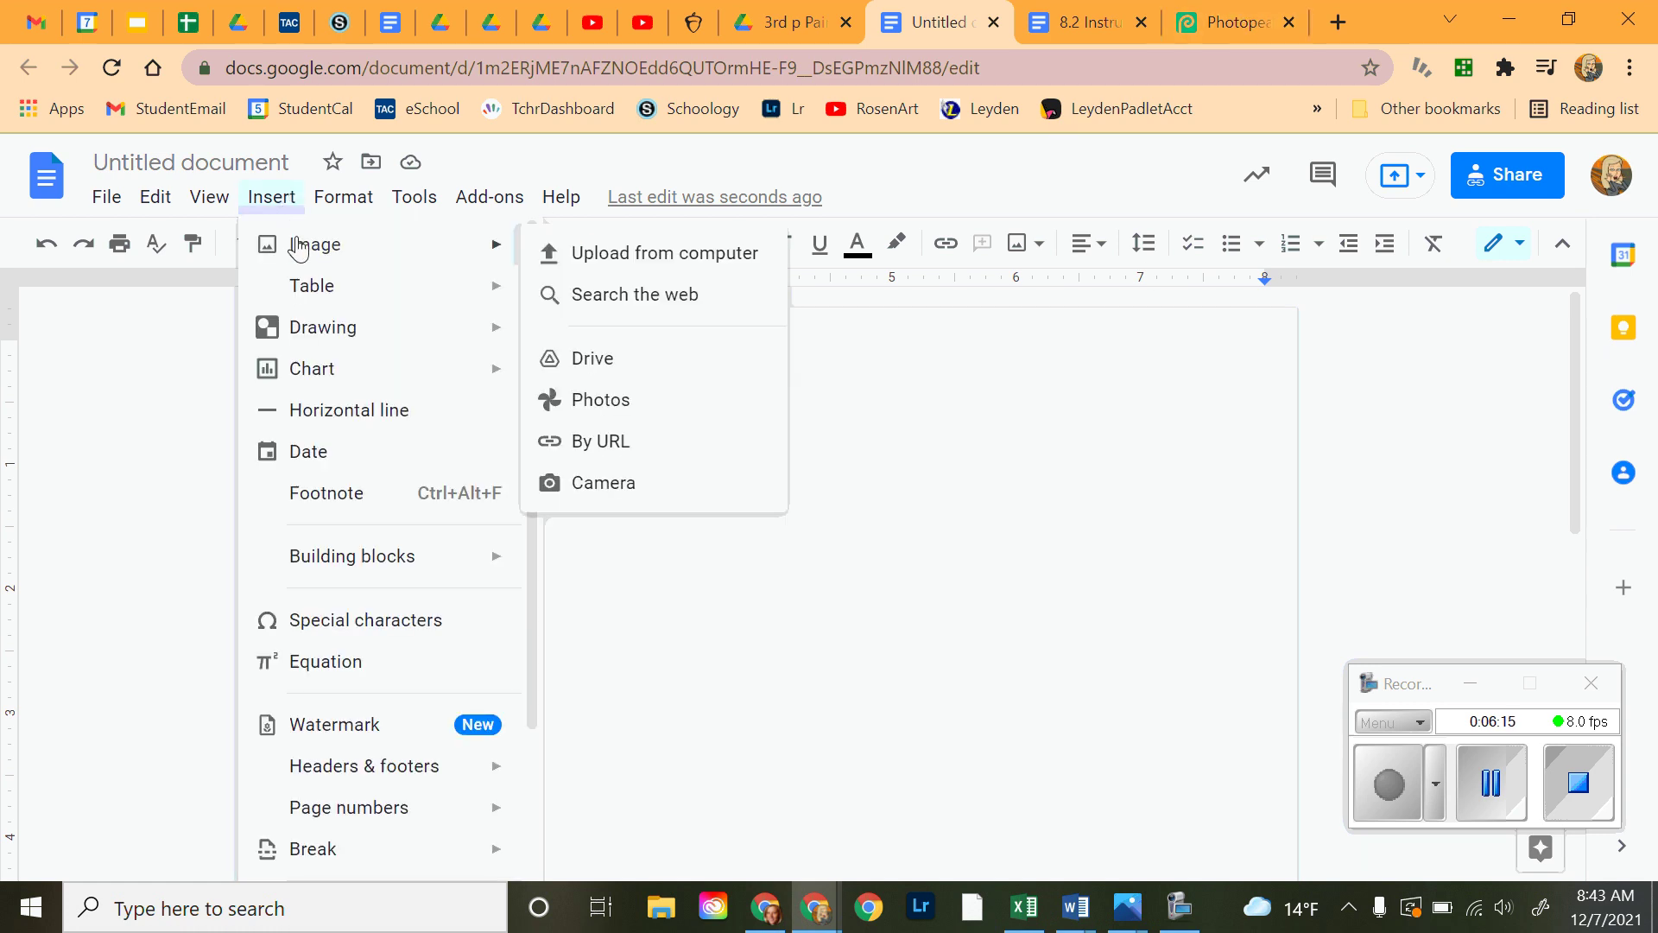
{"action": "left_click", "coordinate": [639, 252]}
{"action": "scroll", "coordinate": [492, 326], "scroll_direction": "down", "scroll_amount": 2}
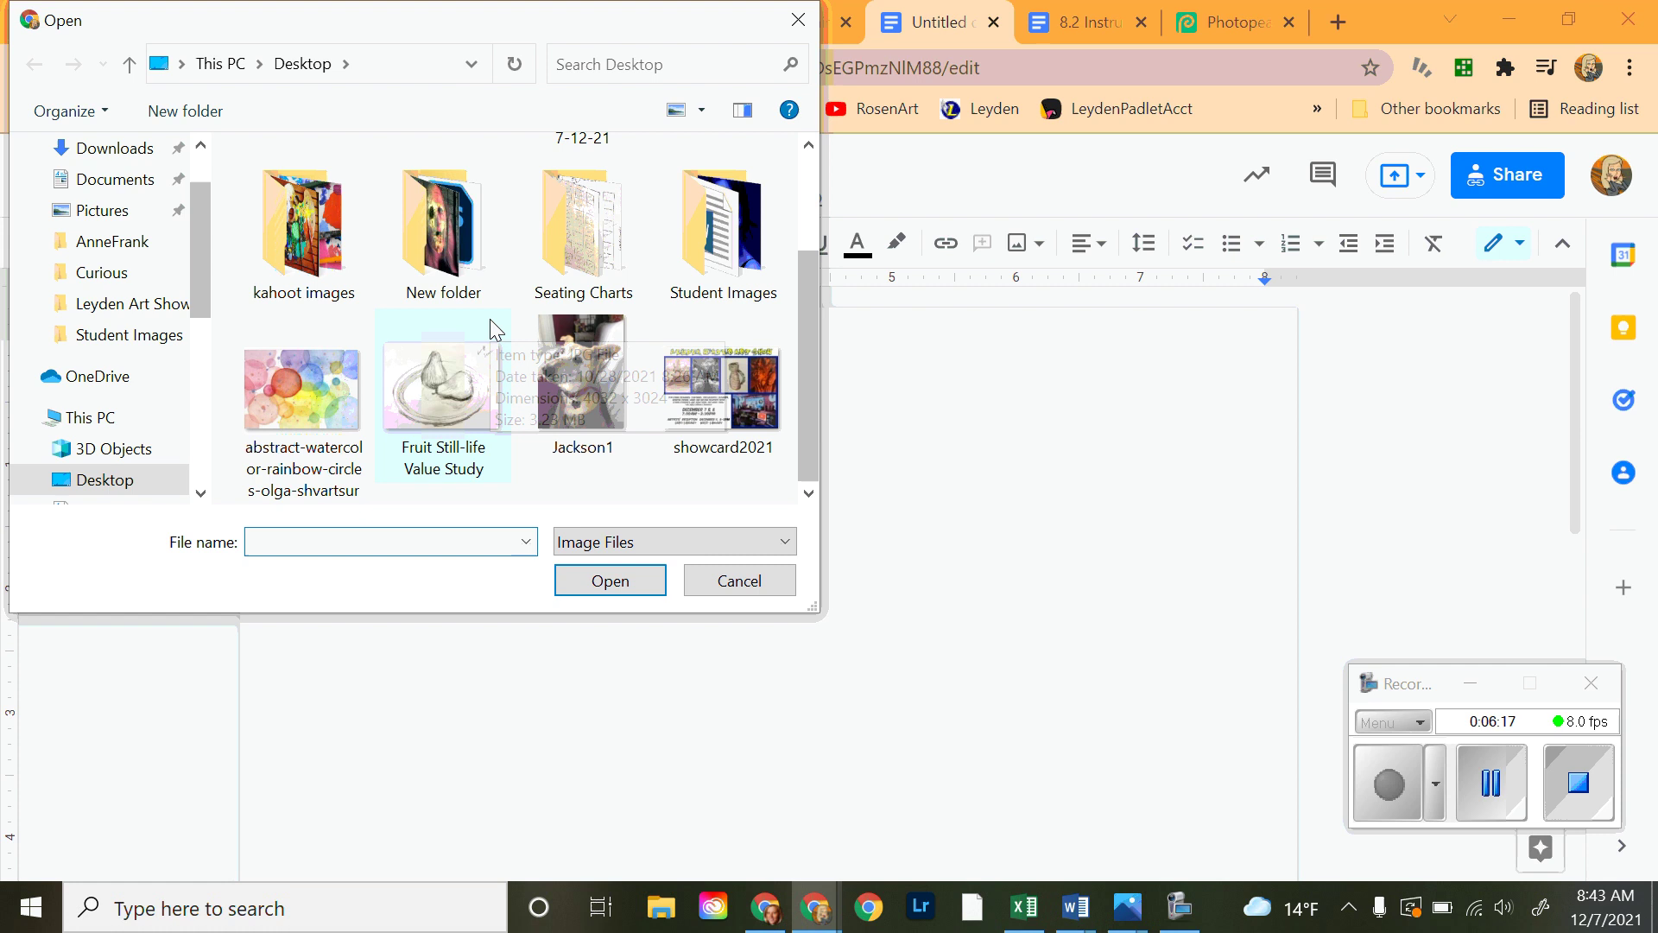
{"action": "scroll", "coordinate": [681, 386], "scroll_direction": "up", "scroll_amount": 2}
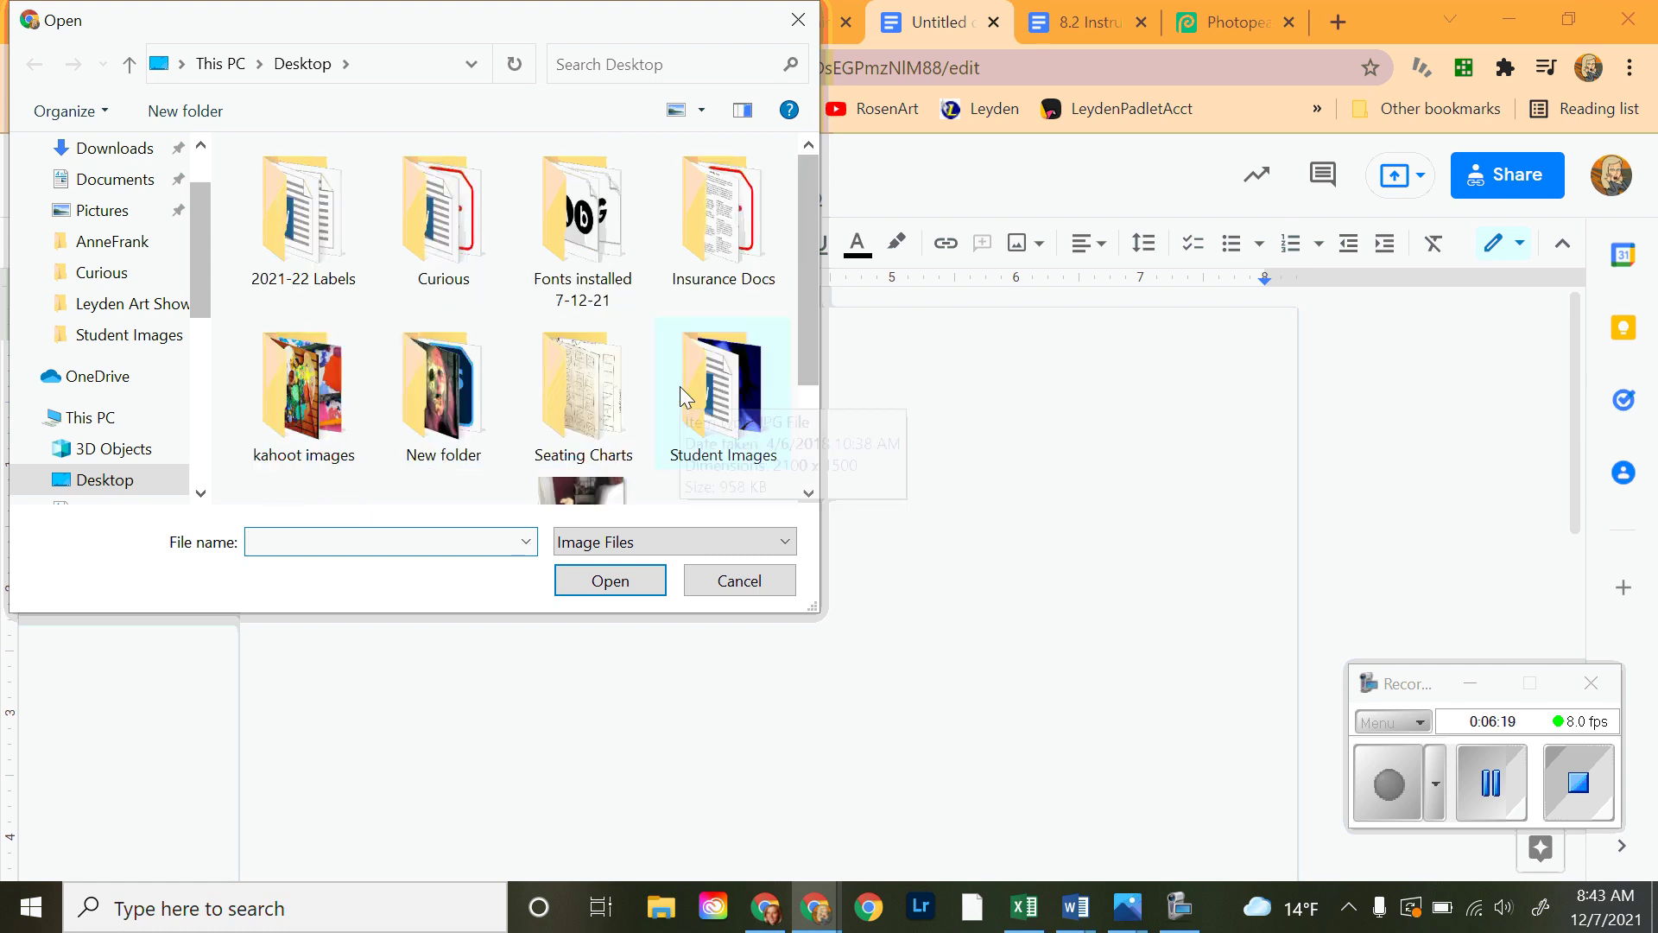
{"action": "scroll", "coordinate": [681, 386], "scroll_direction": "down", "scroll_amount": 2}
{"action": "scroll", "coordinate": [682, 388], "scroll_direction": "up", "scroll_amount": 2}
{"action": "scroll", "coordinate": [681, 389], "scroll_direction": "down", "scroll_amount": 2}
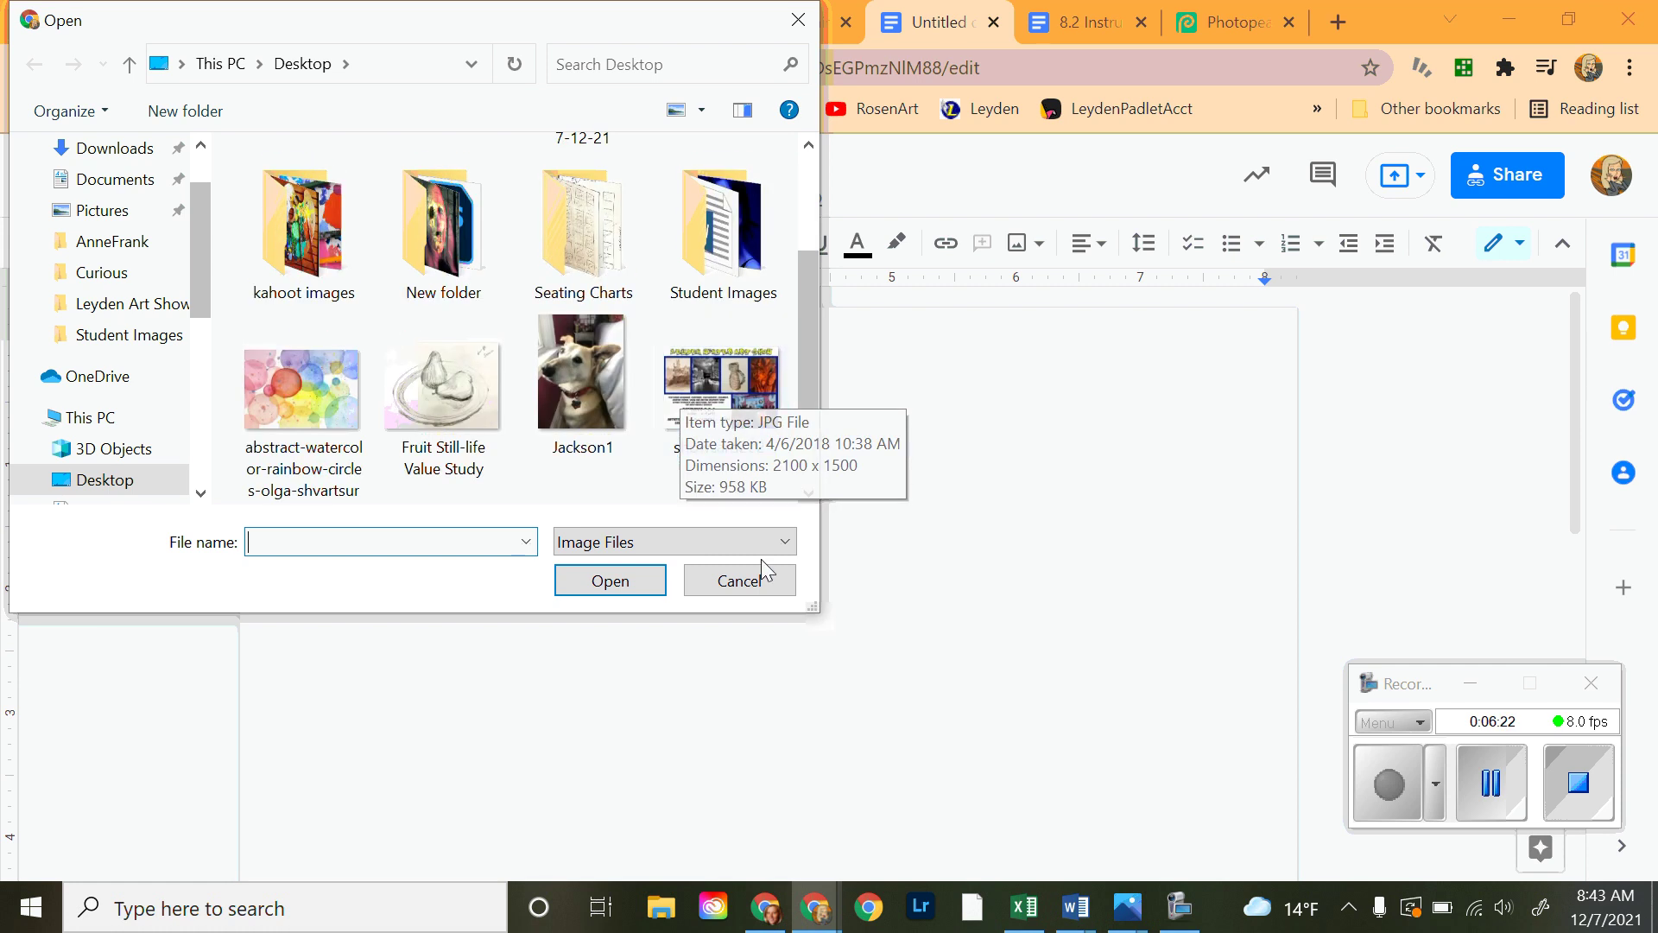
{"action": "left_click", "coordinate": [740, 580]}
{"action": "left_click", "coordinate": [1190, 29]}
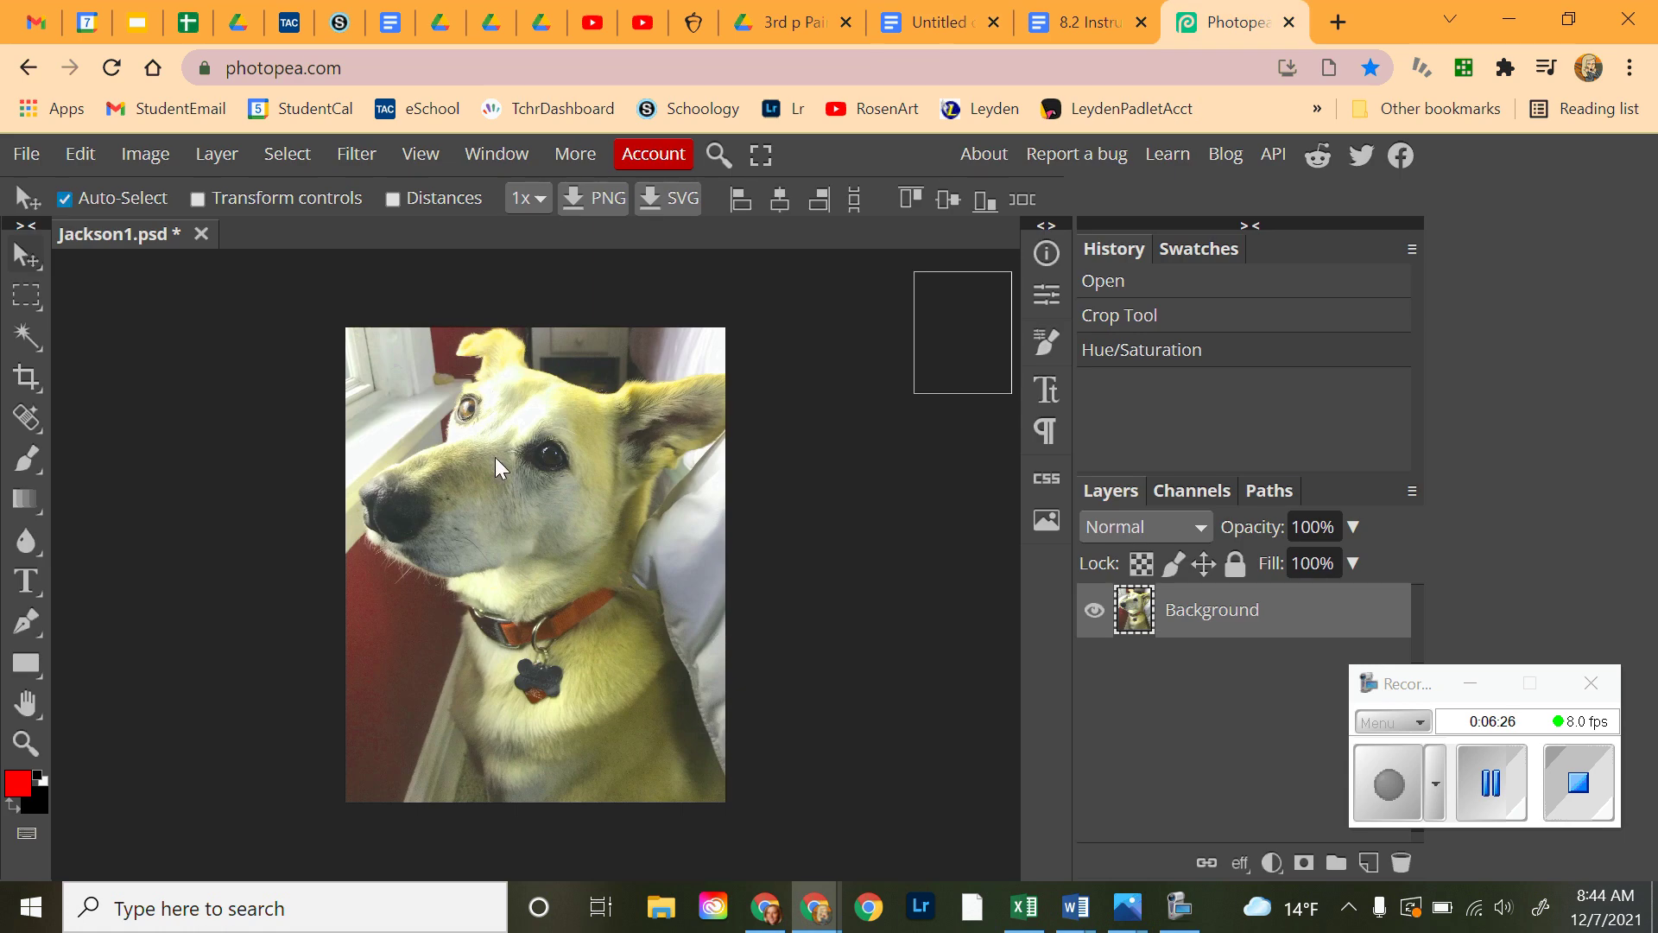
- Select all of the recolored Jackson1.psd dog photo and copy it
{"action": "key", "text": "ctrl+a"}
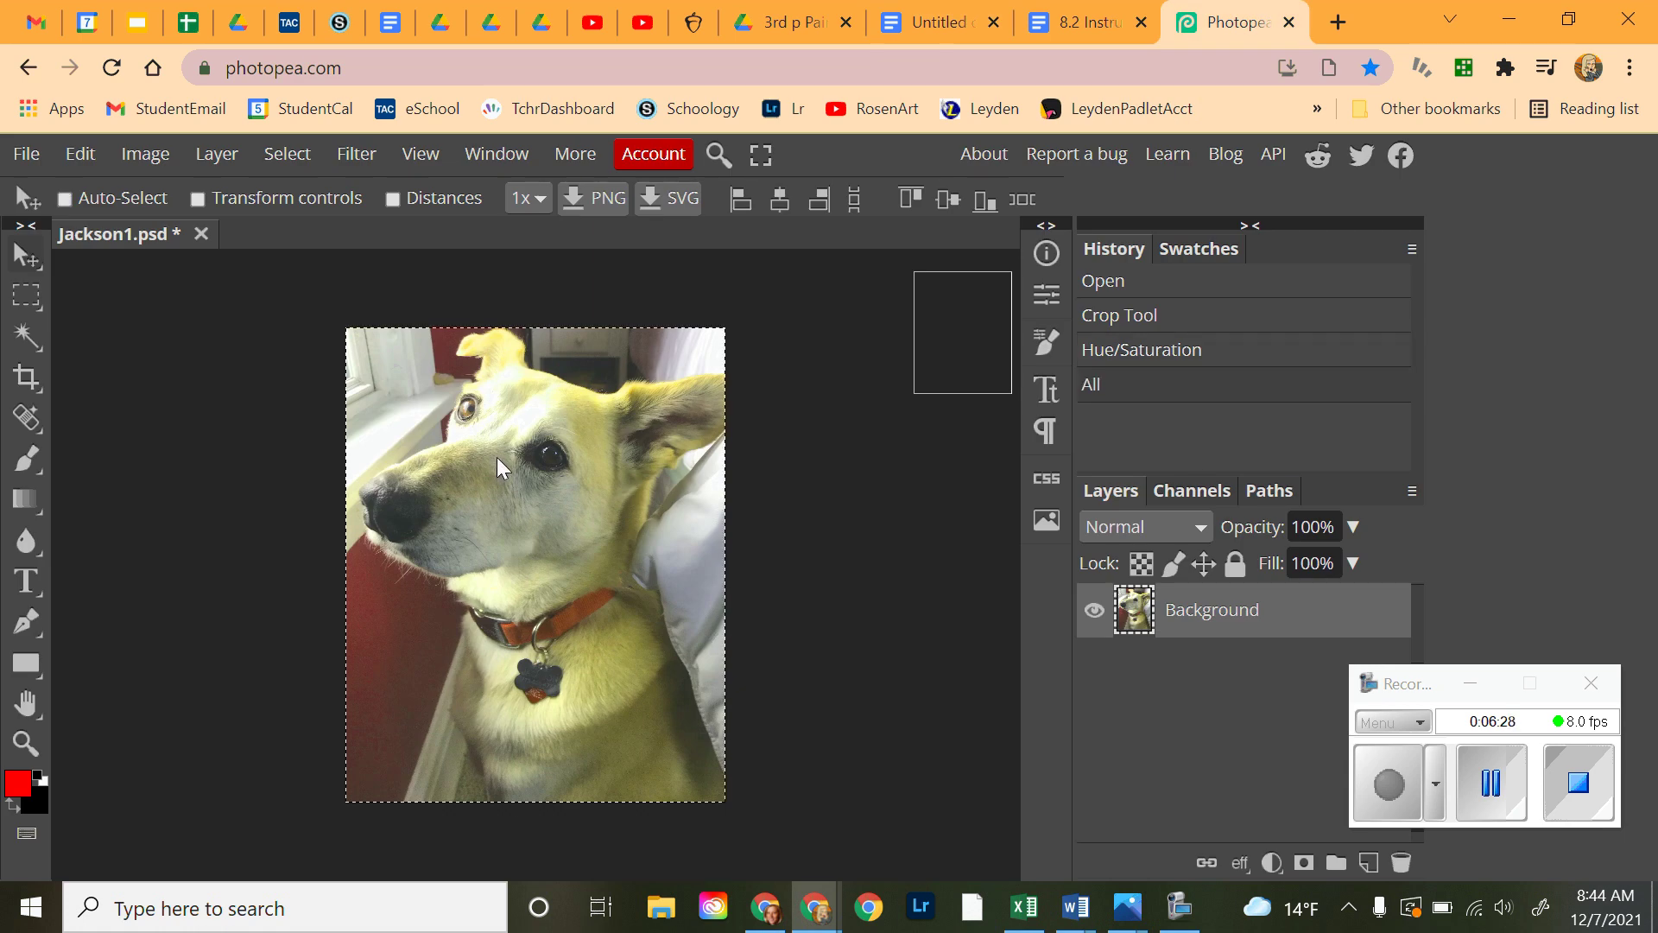
{"action": "key", "text": "ctrl"}
- Paste the recolored dog photo into the blank Untitled document
{"action": "left_click", "coordinate": [1065, 32]}
{"action": "left_click", "coordinate": [928, 22]}
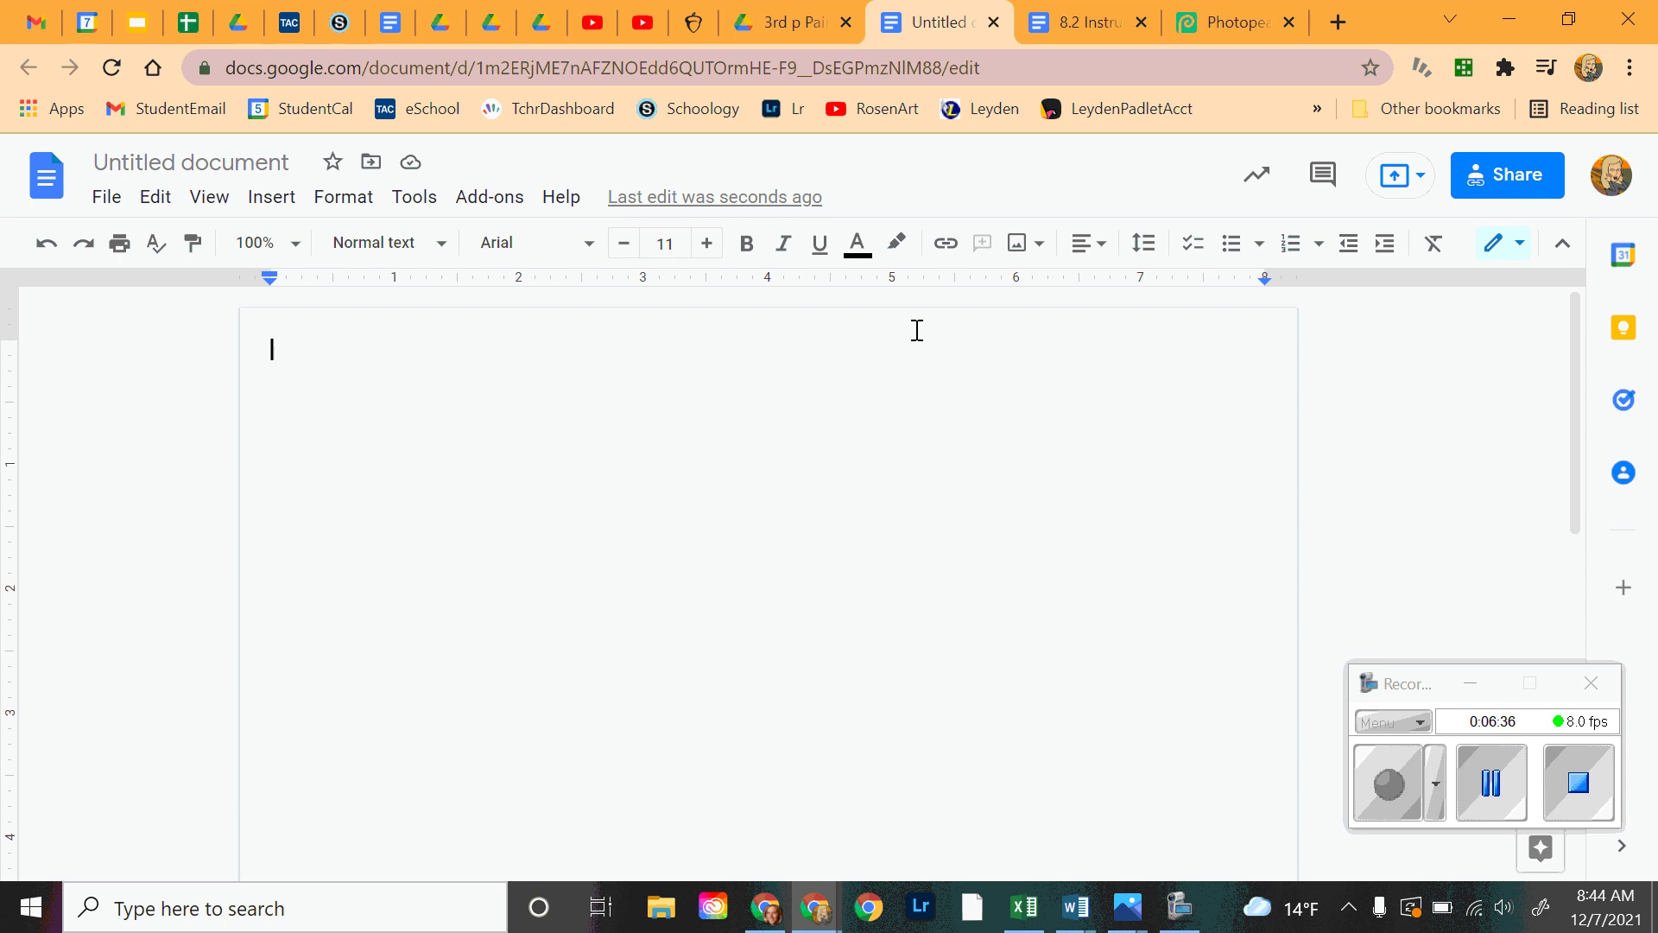
{"action": "key", "text": "ctrl+v"}
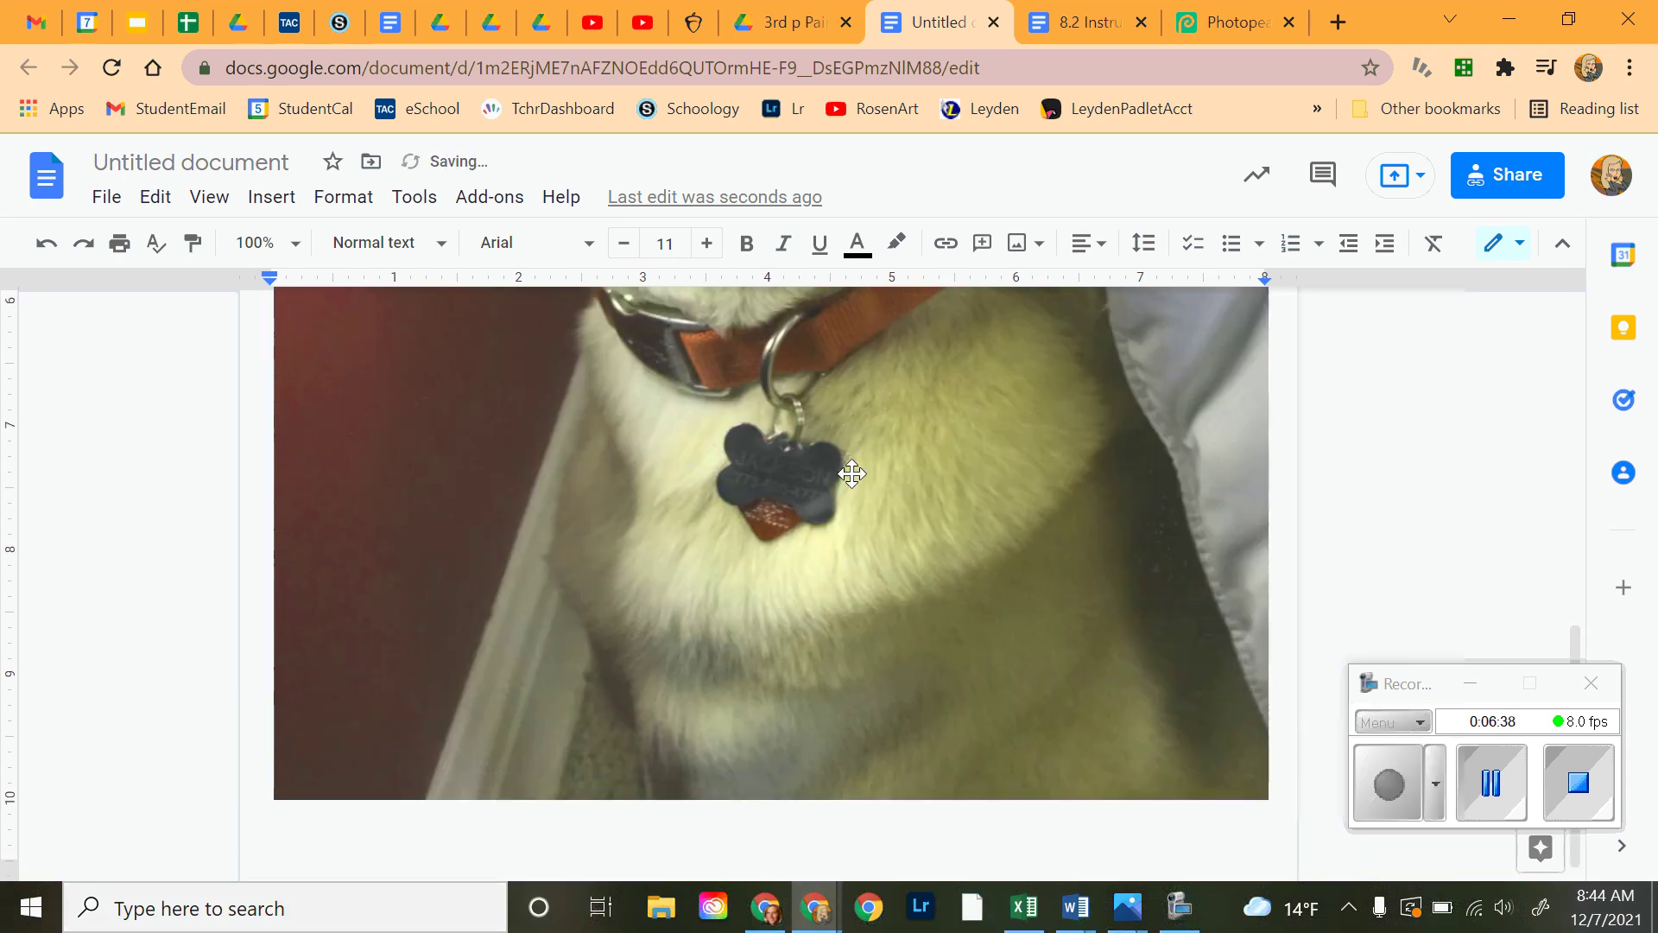
{"action": "scroll", "coordinate": [897, 564], "scroll_direction": "down", "scroll_amount": 15}
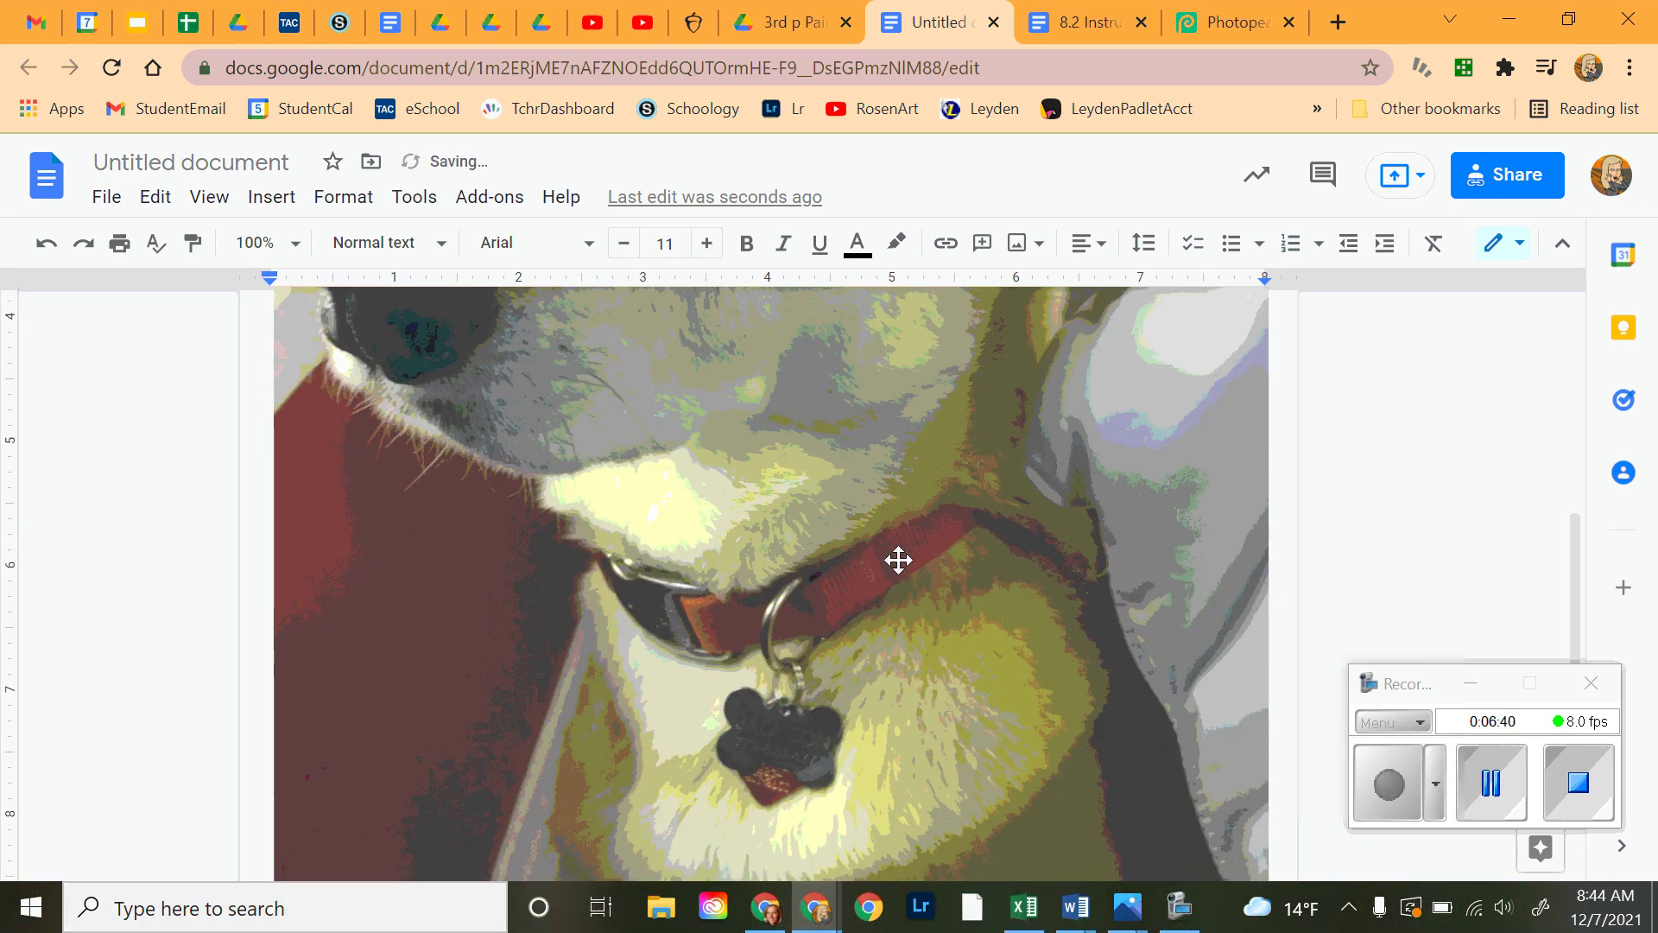
{"action": "scroll", "coordinate": [899, 561], "scroll_direction": "up", "scroll_amount": 10}
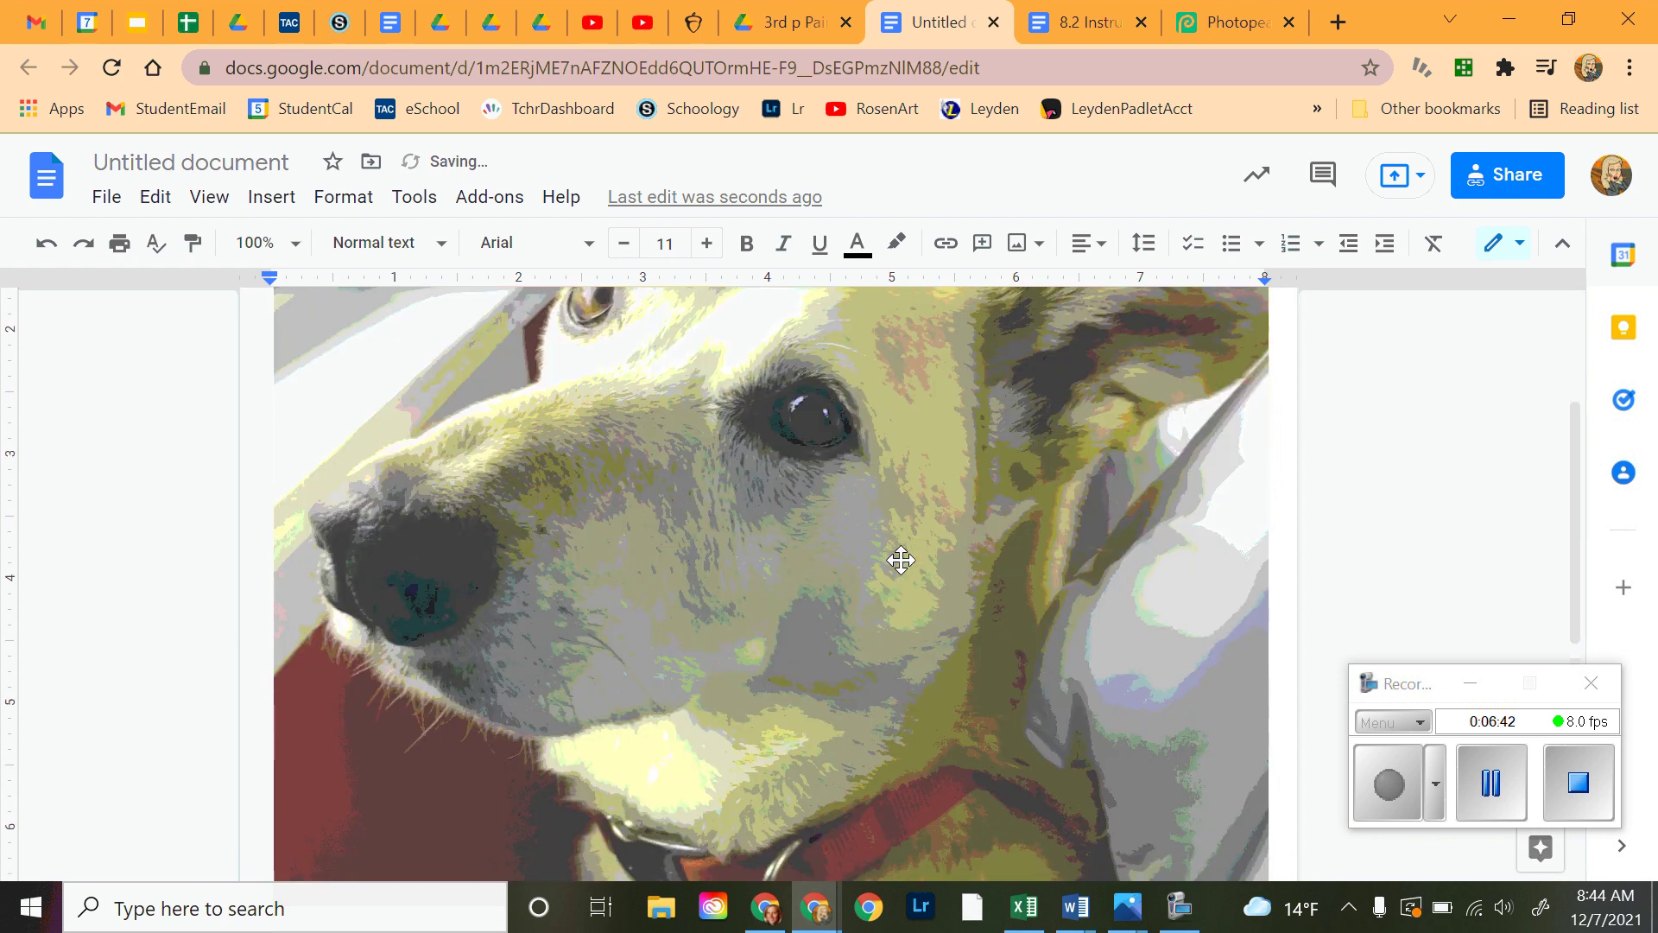
{"action": "scroll", "coordinate": [901, 559], "scroll_direction": "down", "scroll_amount": 3}
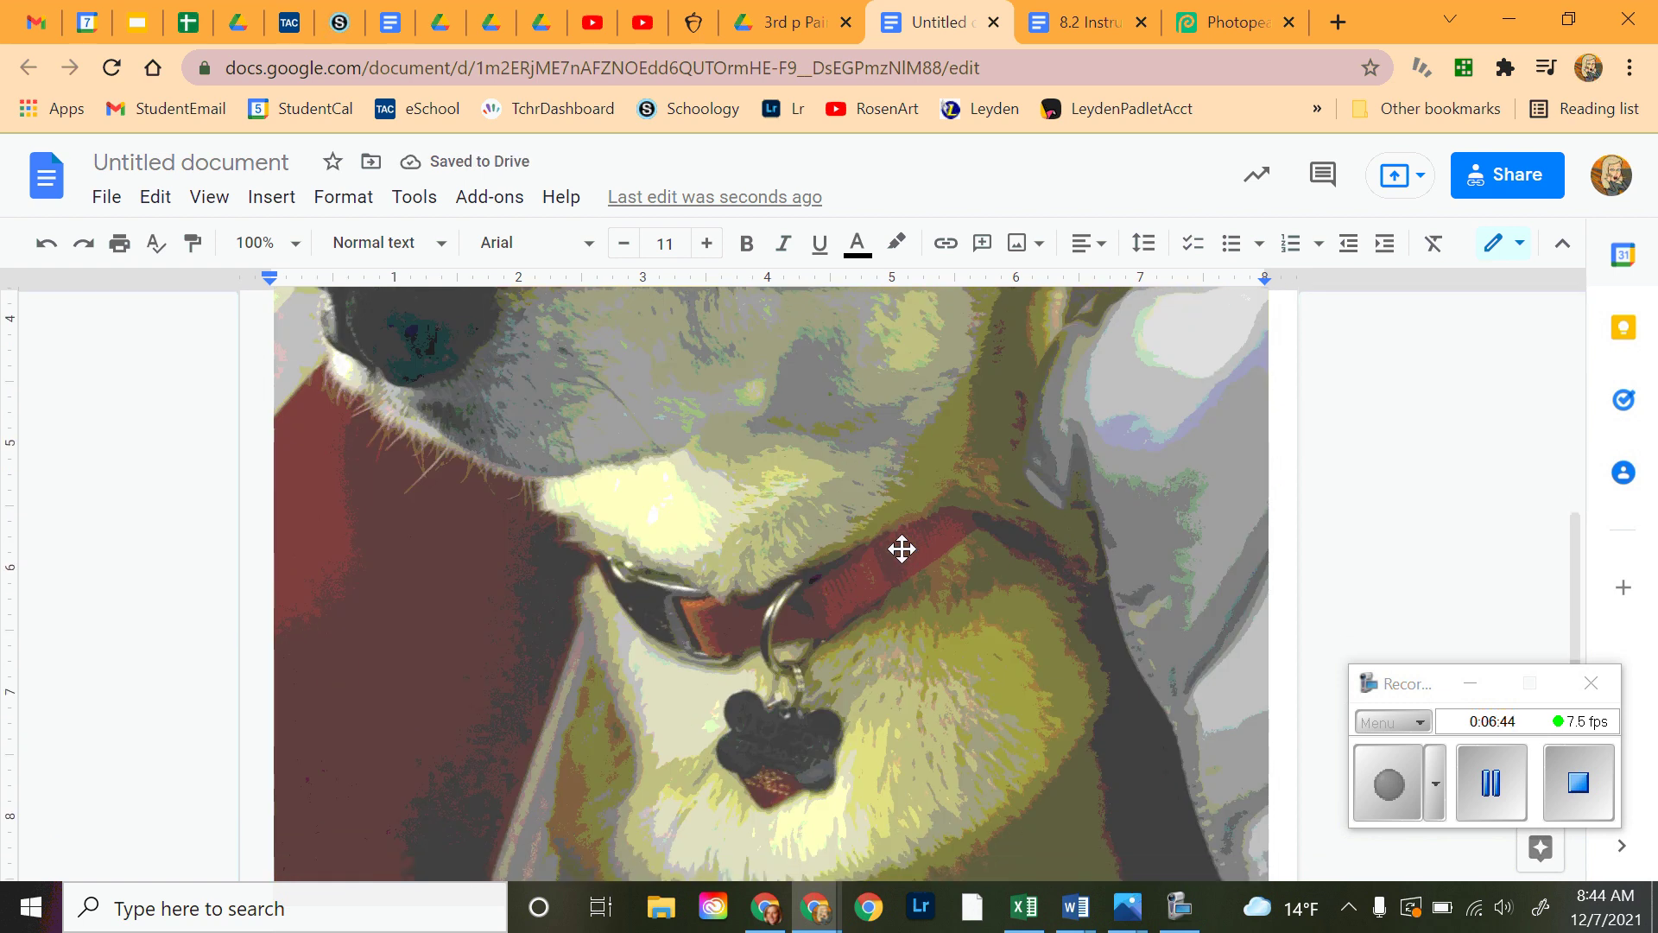
{"action": "scroll", "coordinate": [901, 549], "scroll_direction": "down", "scroll_amount": 10}
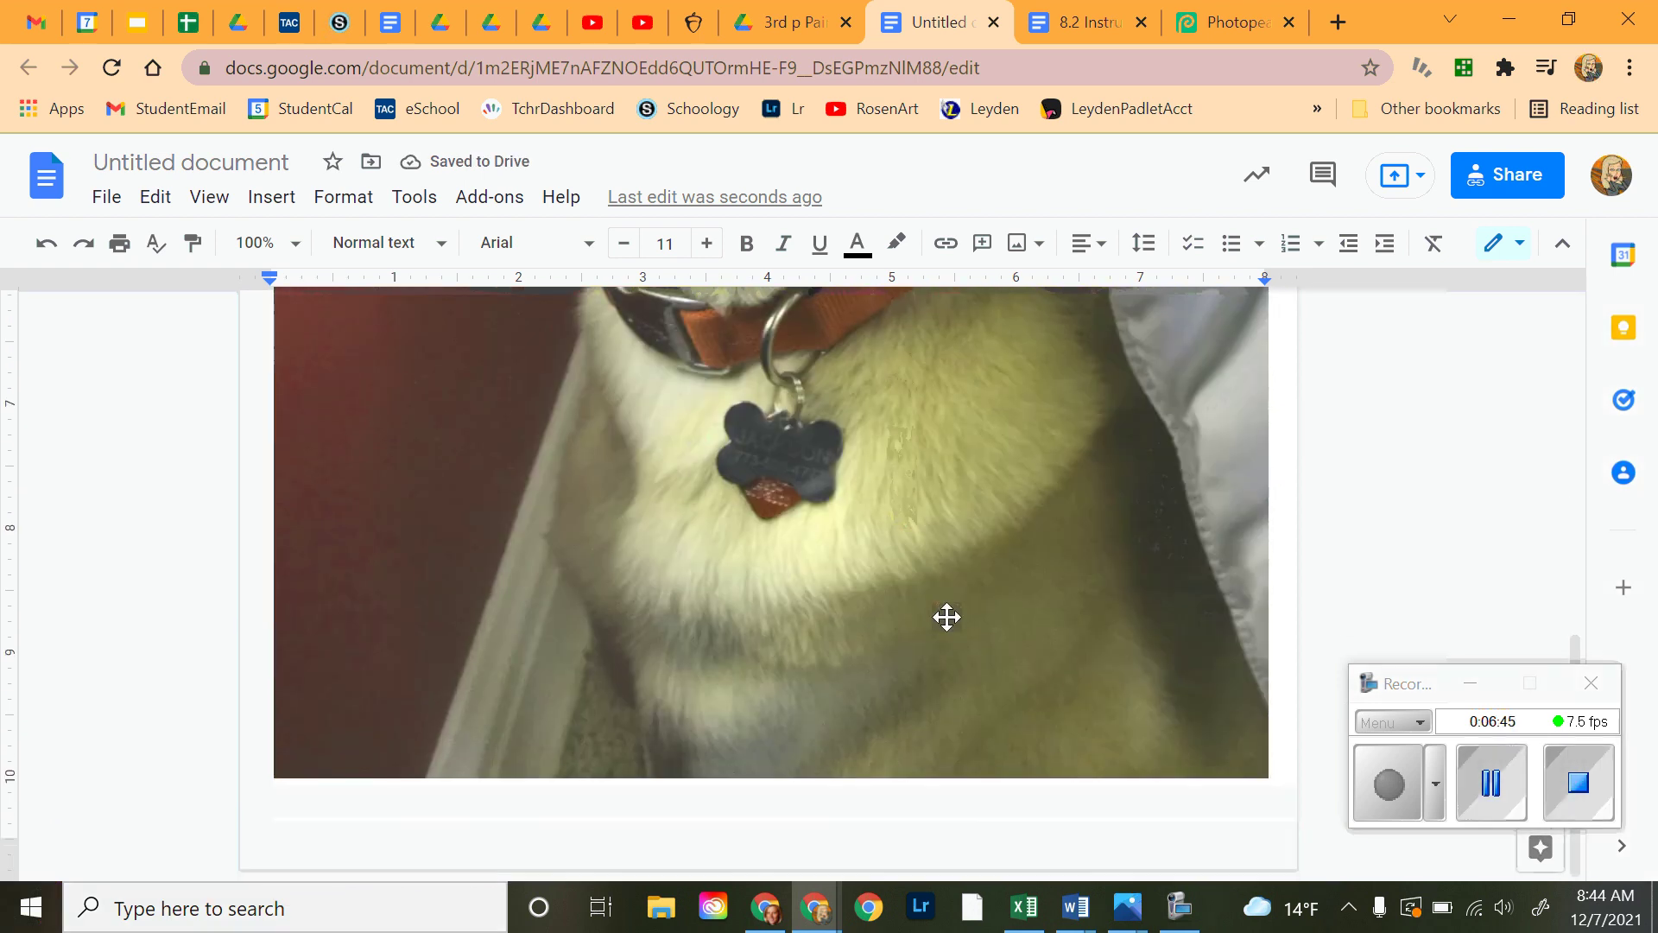
- Add a line beneath the photo with the student's name and the 3rd period
{"action": "left_click", "coordinate": [1298, 768]}
{"action": "key", "text": "Return"}
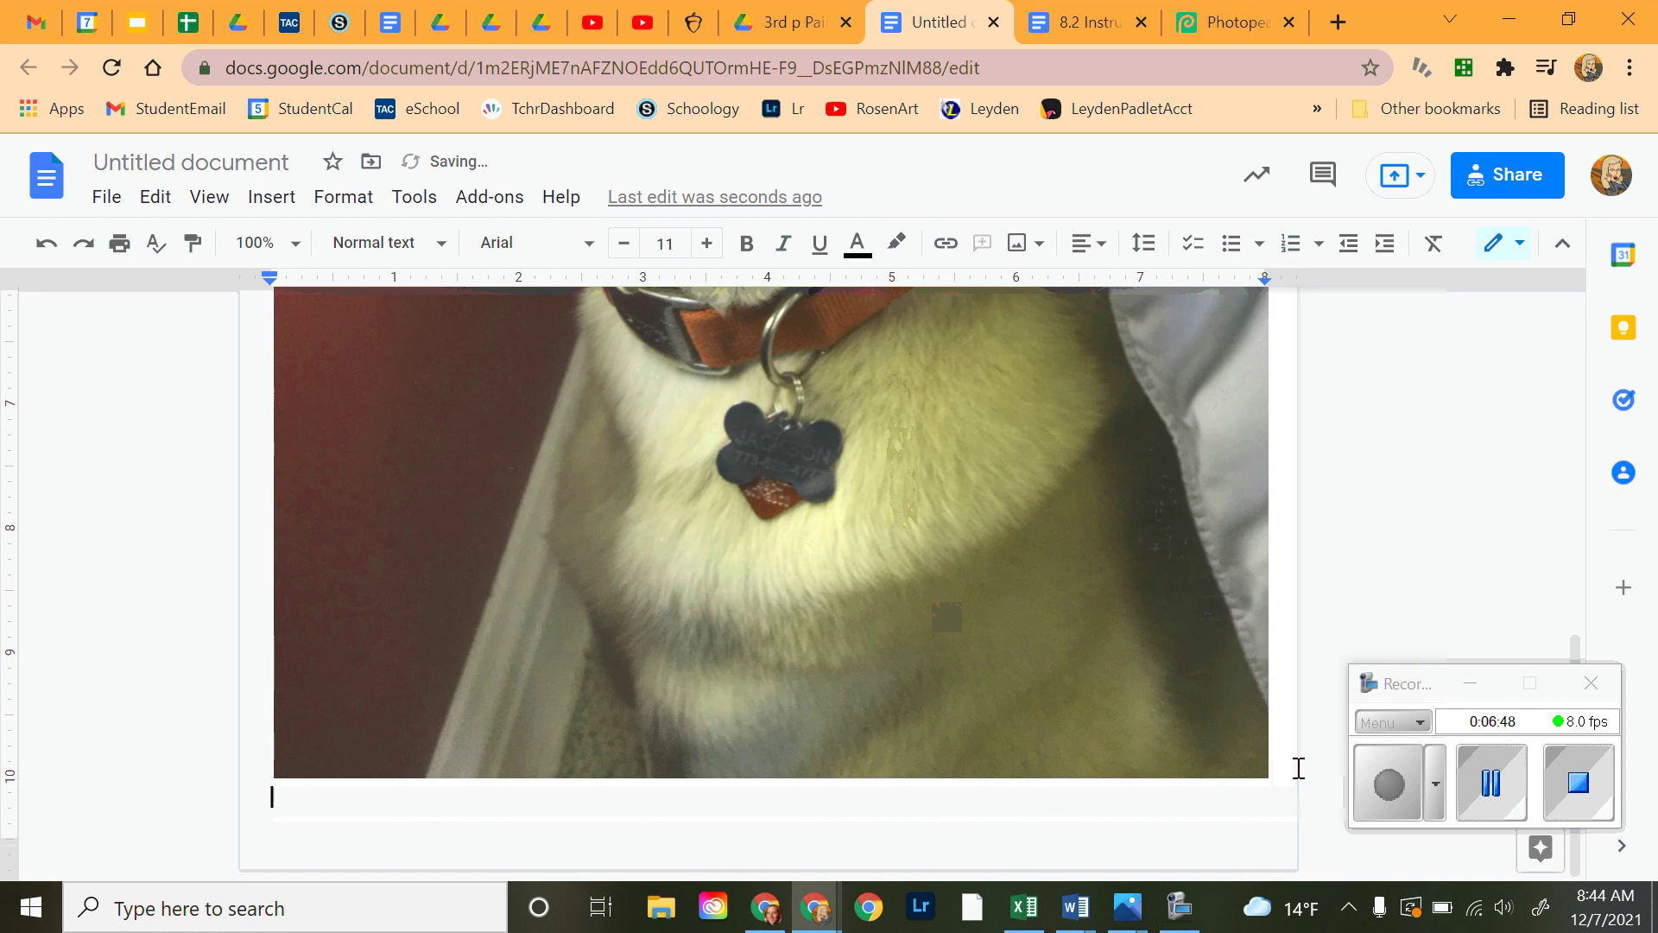
{"action": "type", "text": "Ms. Rosen 3rd p."}
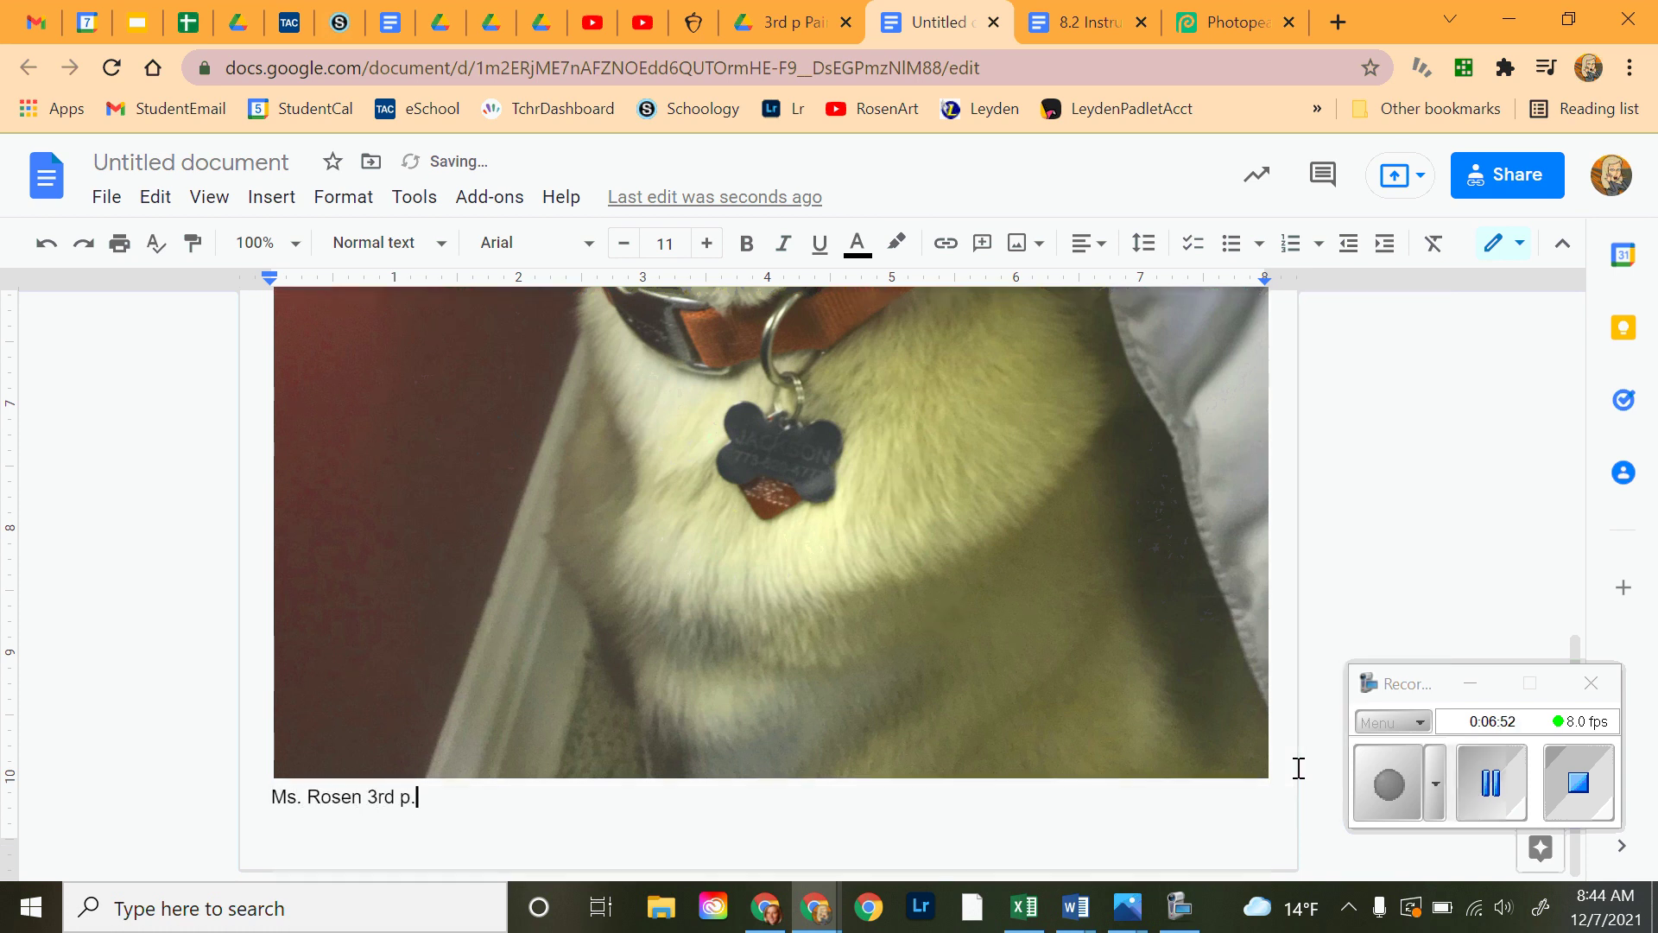
{"action": "scroll", "coordinate": [1287, 698], "scroll_direction": "up", "scroll_amount": 2}
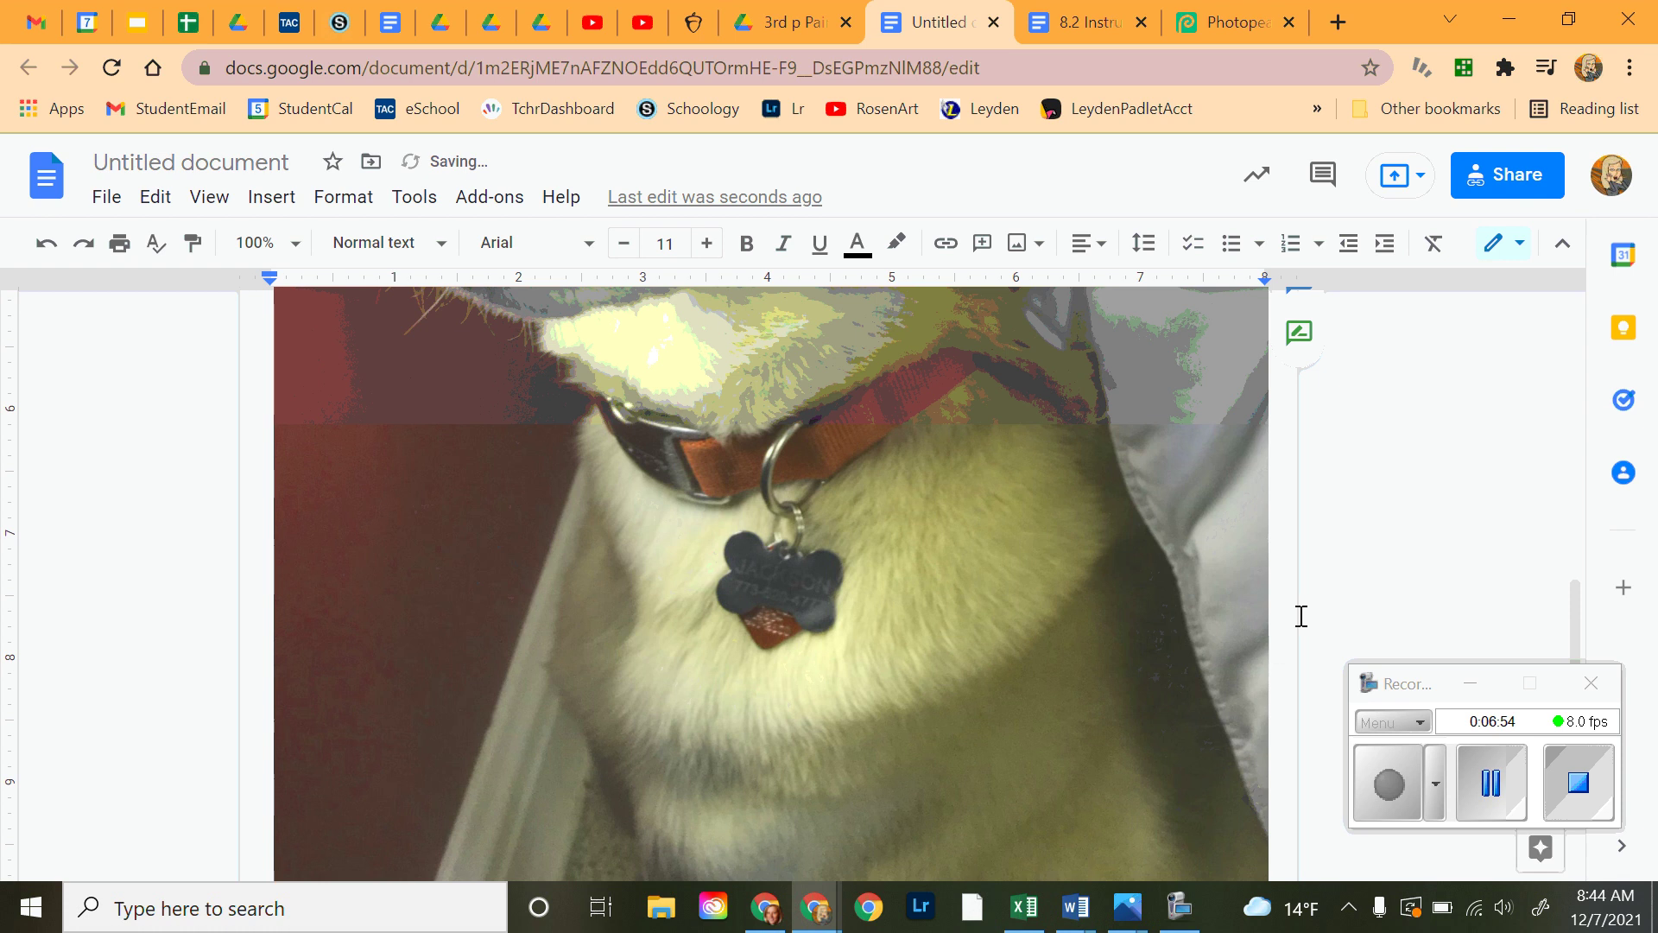
- Look through the File and Add-ons menus and check the document's folder
{"action": "left_click", "coordinate": [110, 204]}
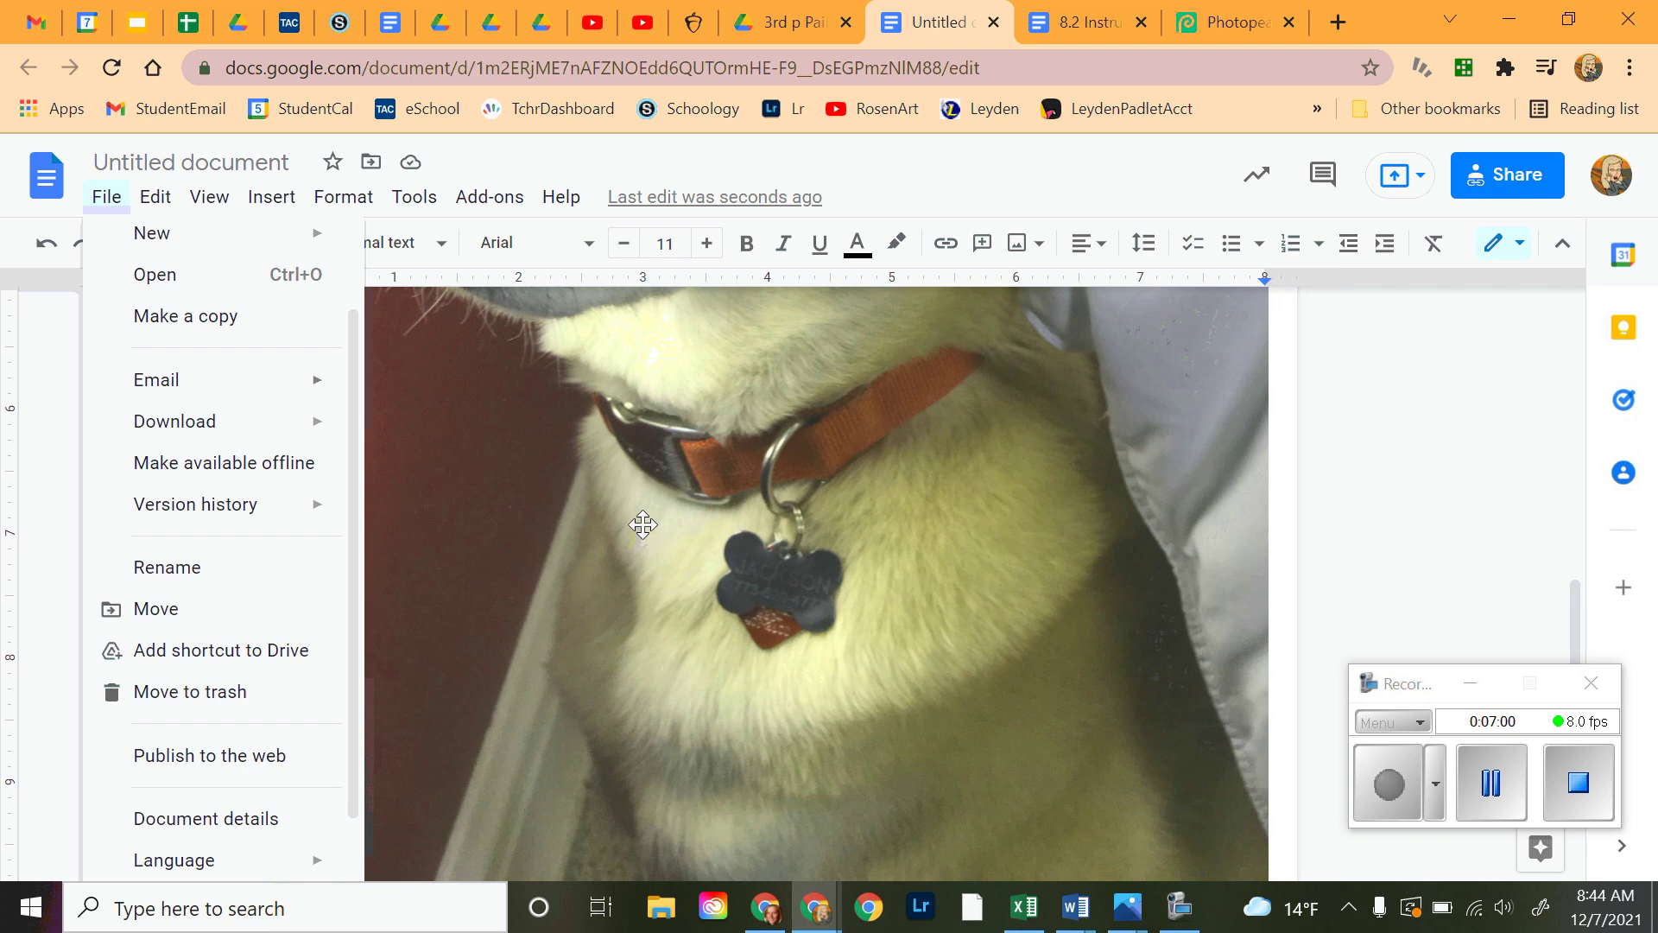
{"action": "left_click", "coordinate": [490, 197]}
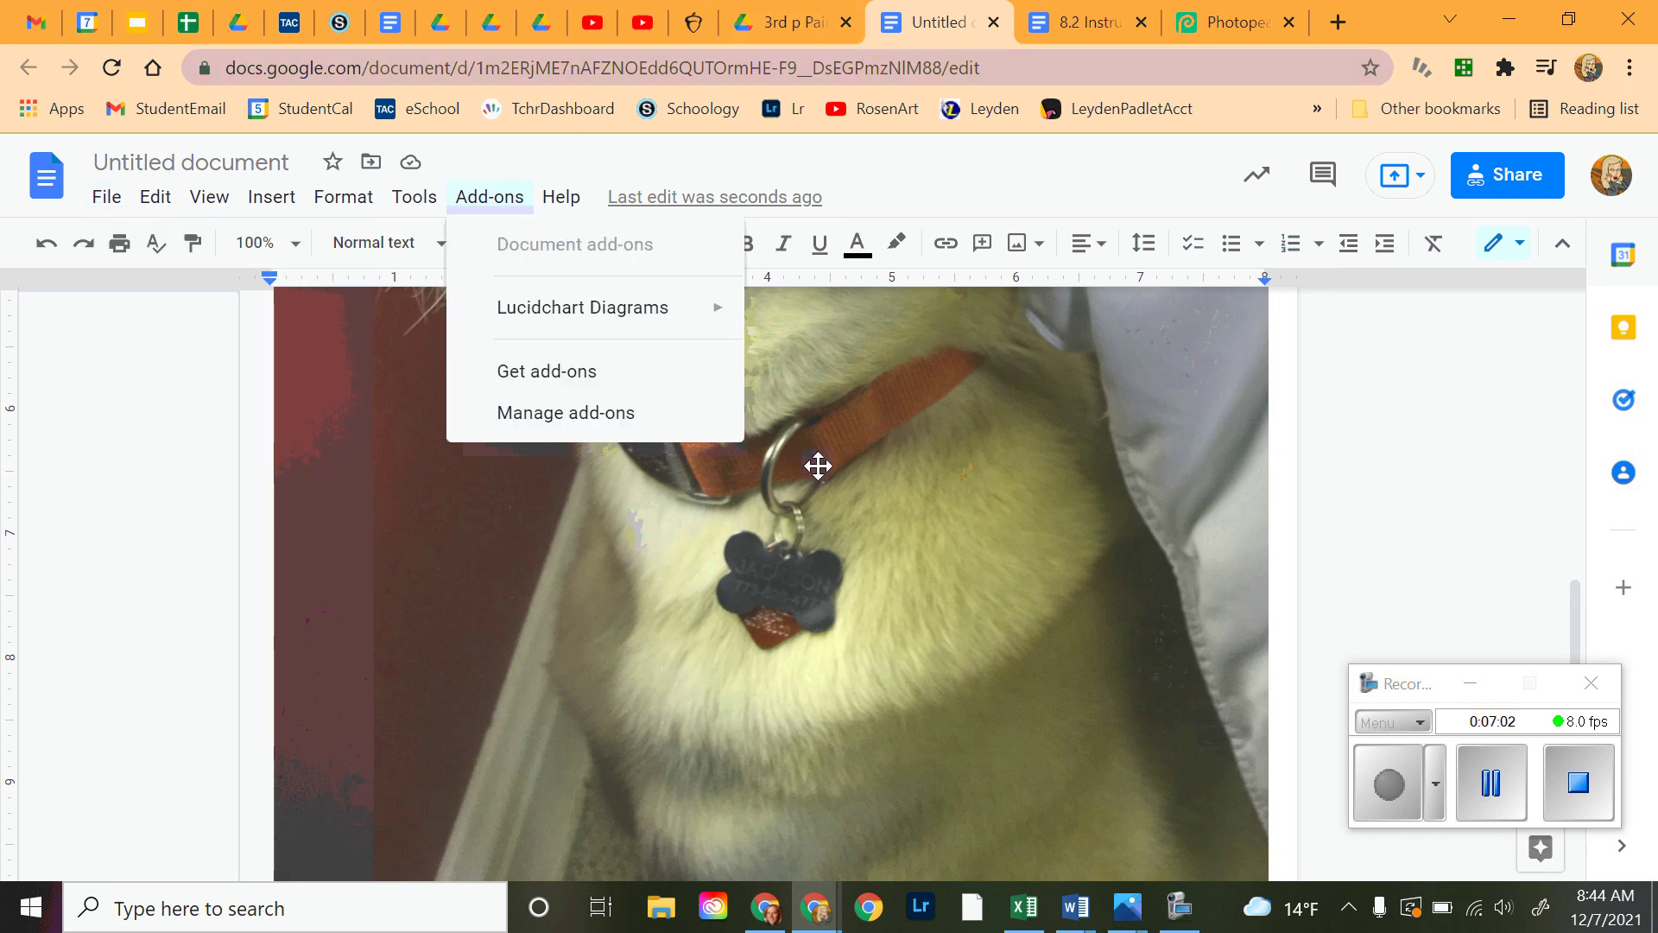
{"action": "left_click", "coordinate": [415, 484]}
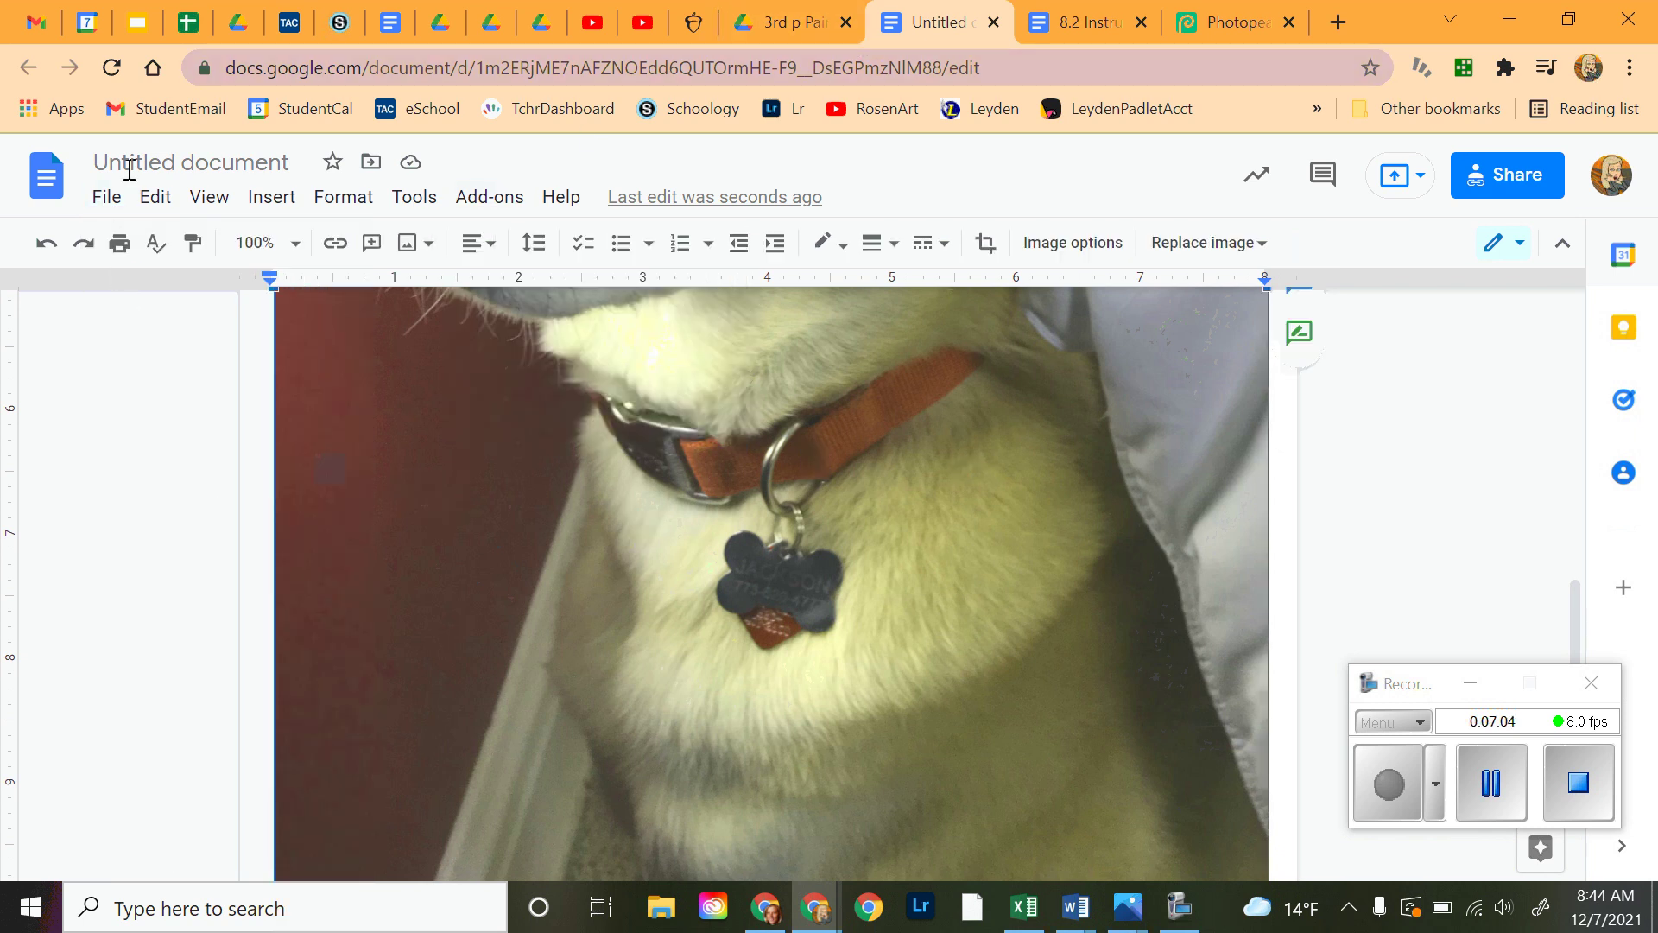
{"action": "left_click", "coordinate": [371, 163]}
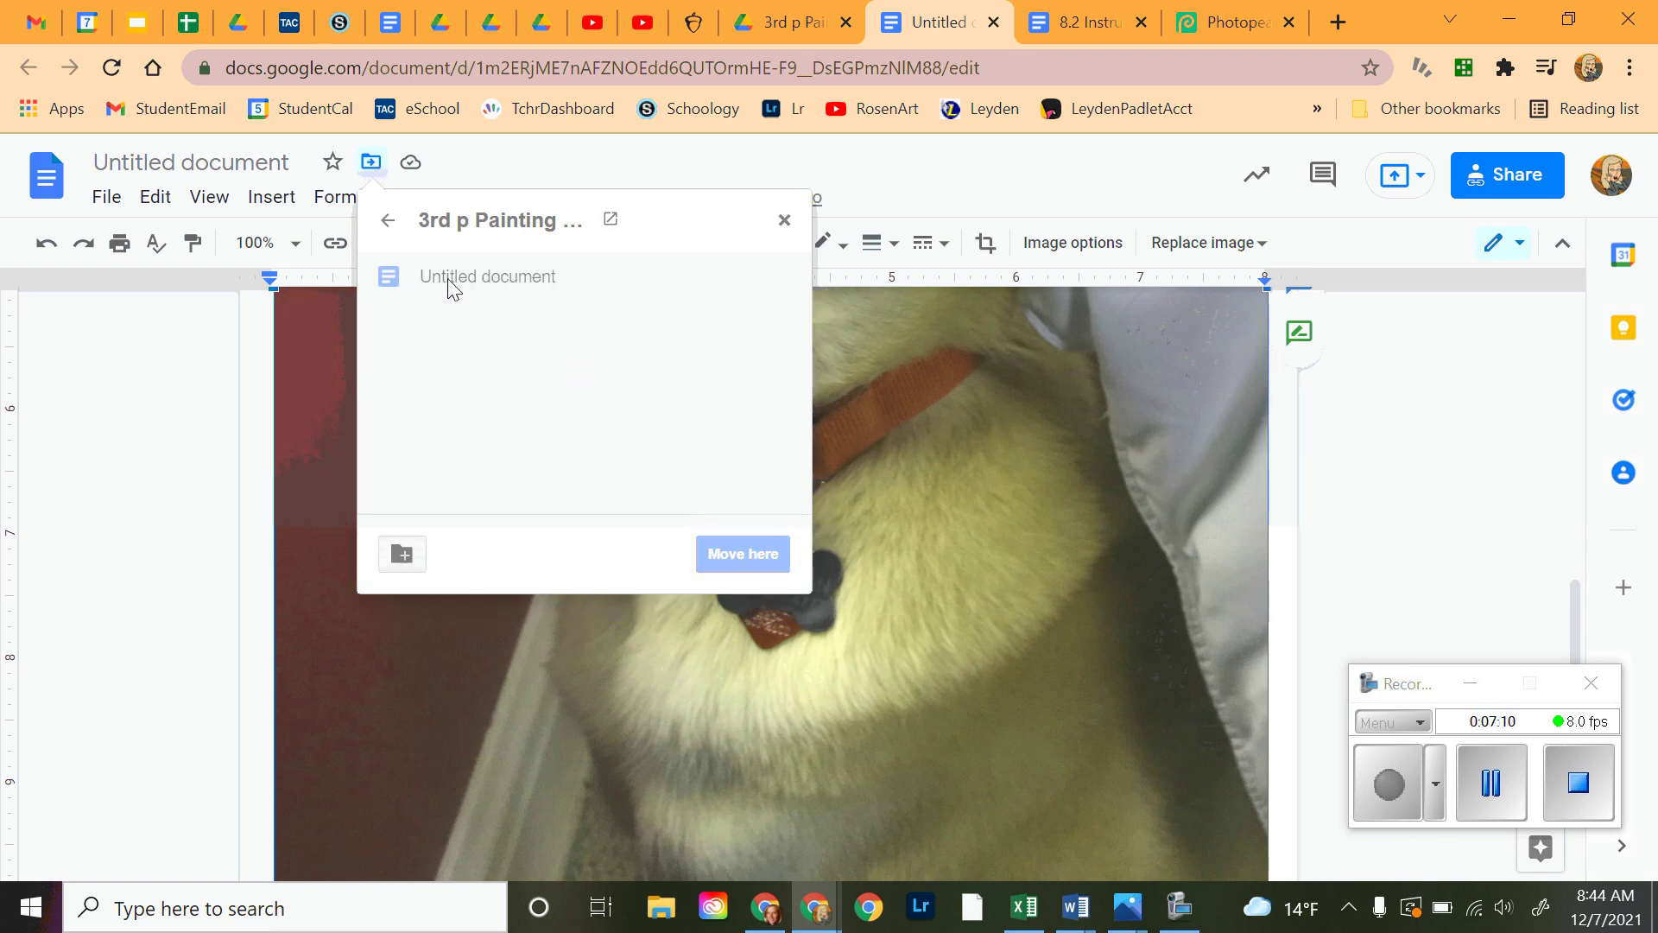
- Rename the document to the teacher's name plus 'Doggy' and confirm it's in 3rd p Painting 1 ANIMALS
{"action": "left_click", "coordinate": [259, 164]}
{"action": "type", "text": "Ms"}
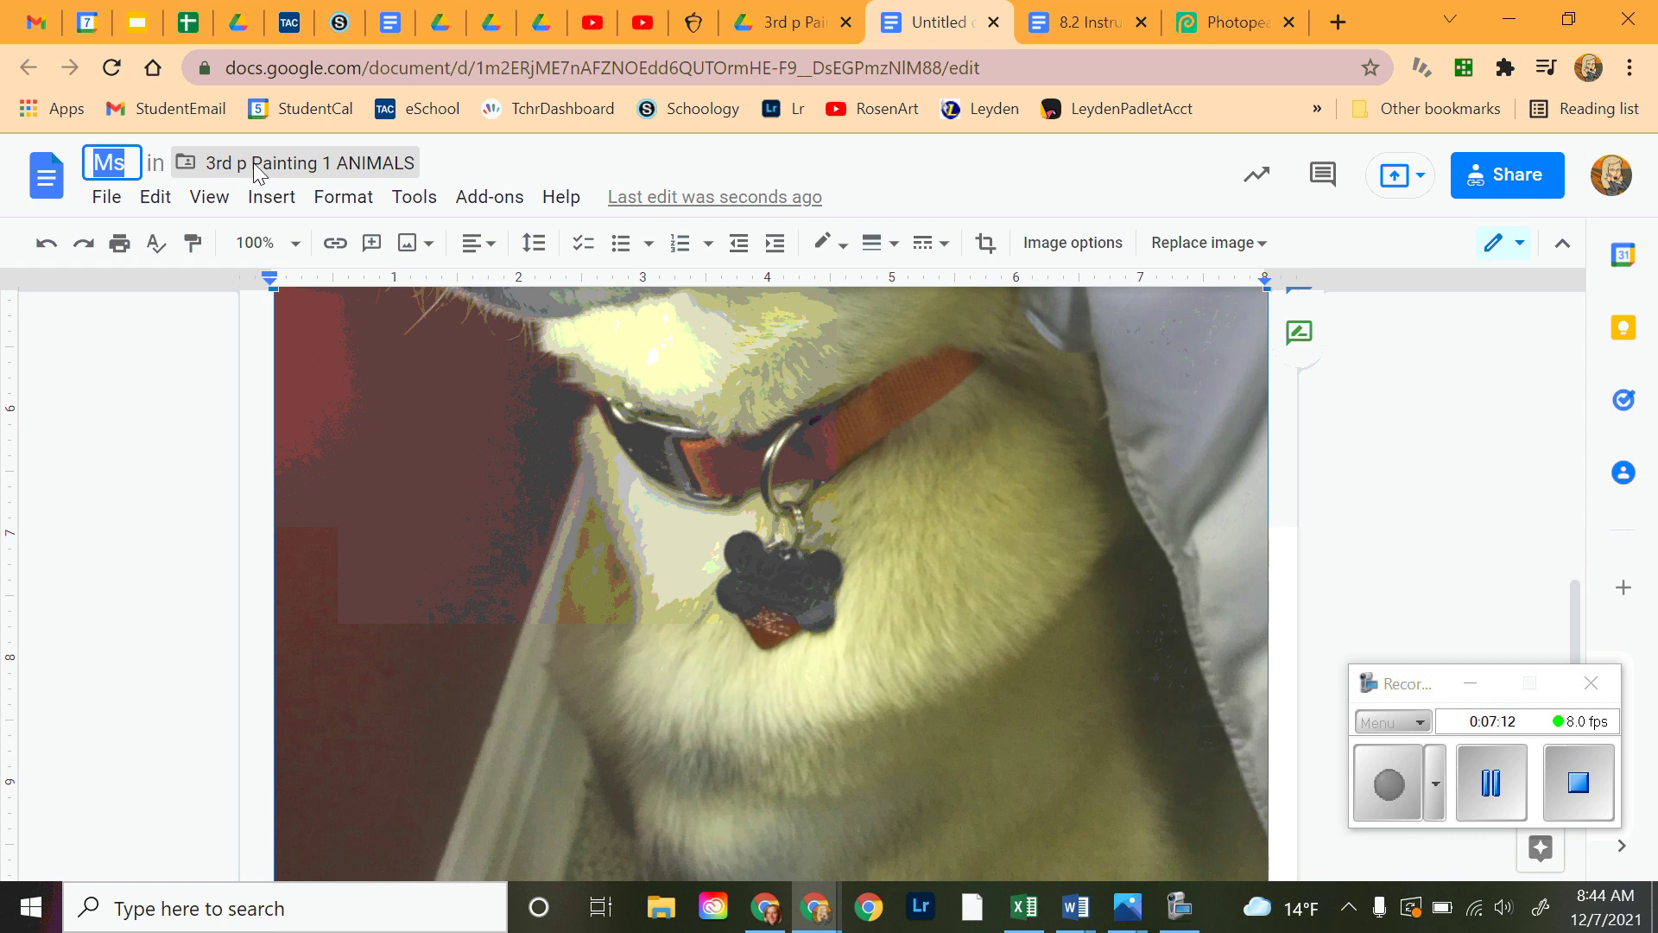
{"action": "type", "text": "Rosen"}
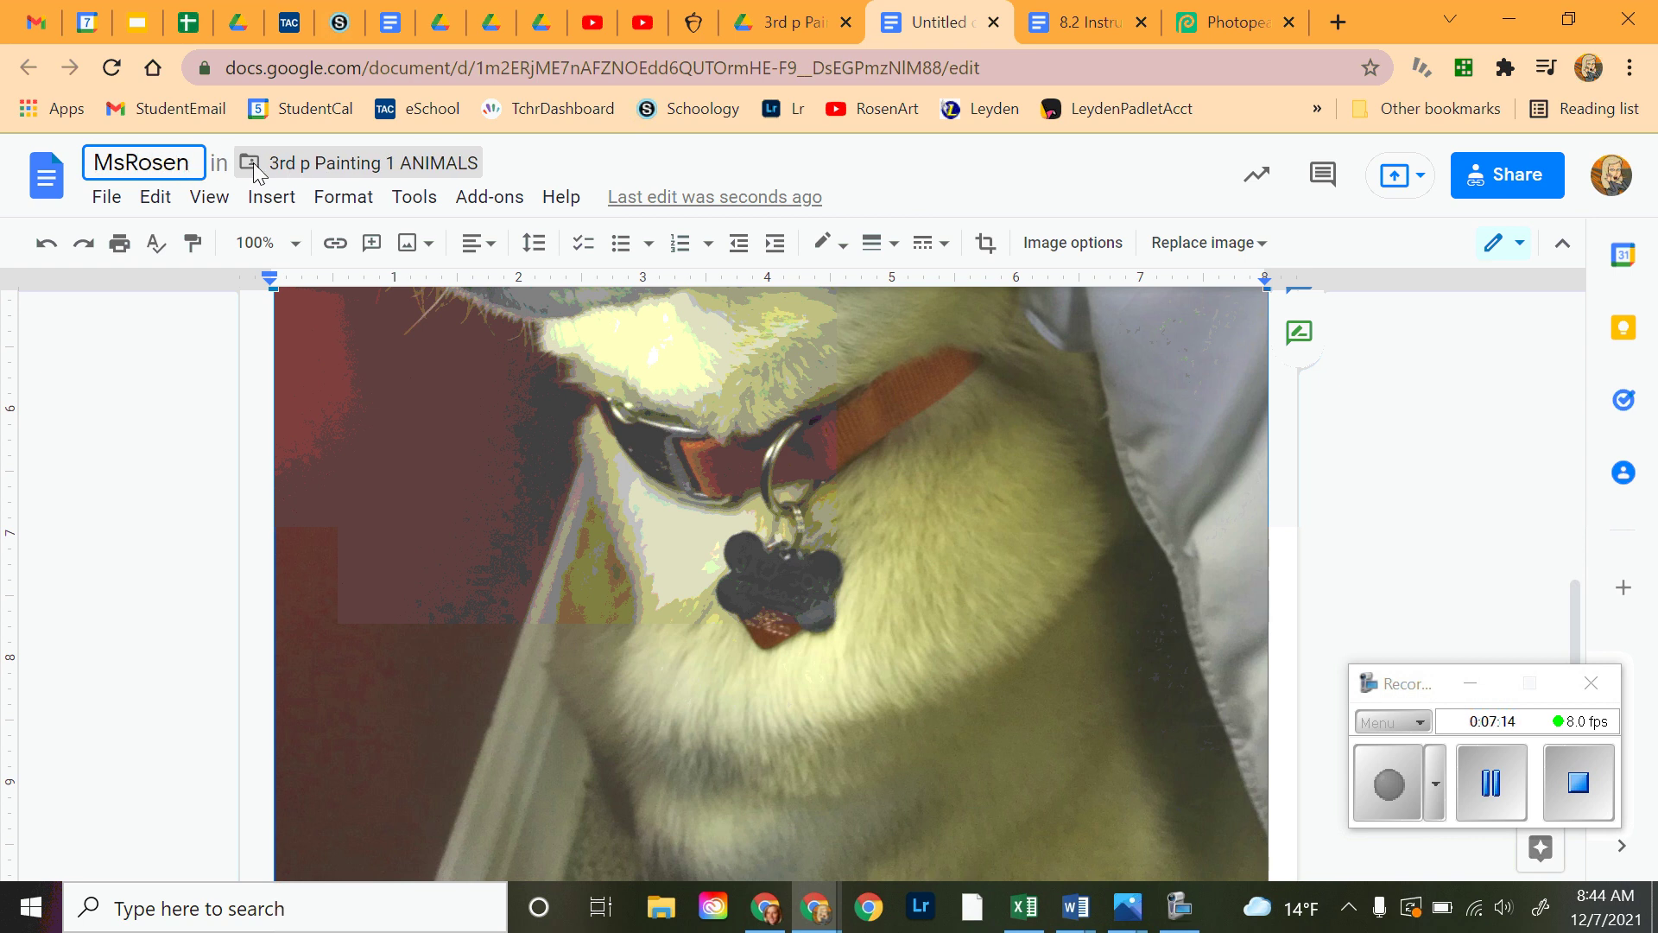
{"action": "type", "text": "DOgg"}
{"action": "key", "text": "BackSpace"}
{"action": "key", "text": "BackSpace"}
{"action": "key", "text": "BackSpace"}
{"action": "key", "text": "BackSpace"}
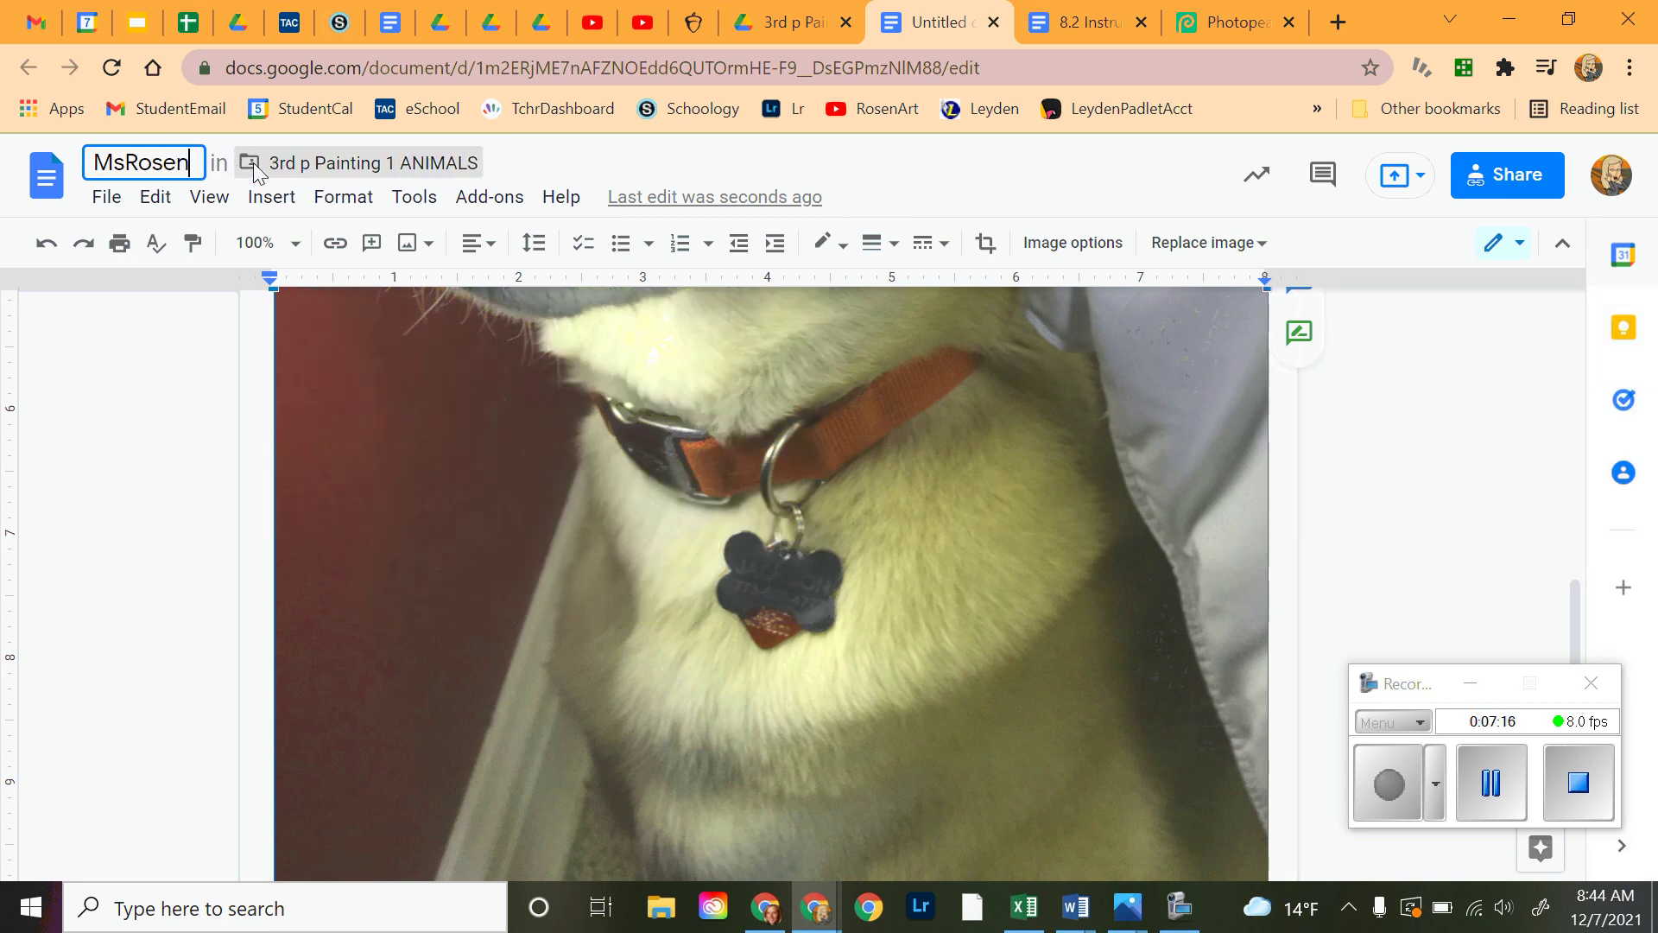
{"action": "type", "text": "Doggy"}
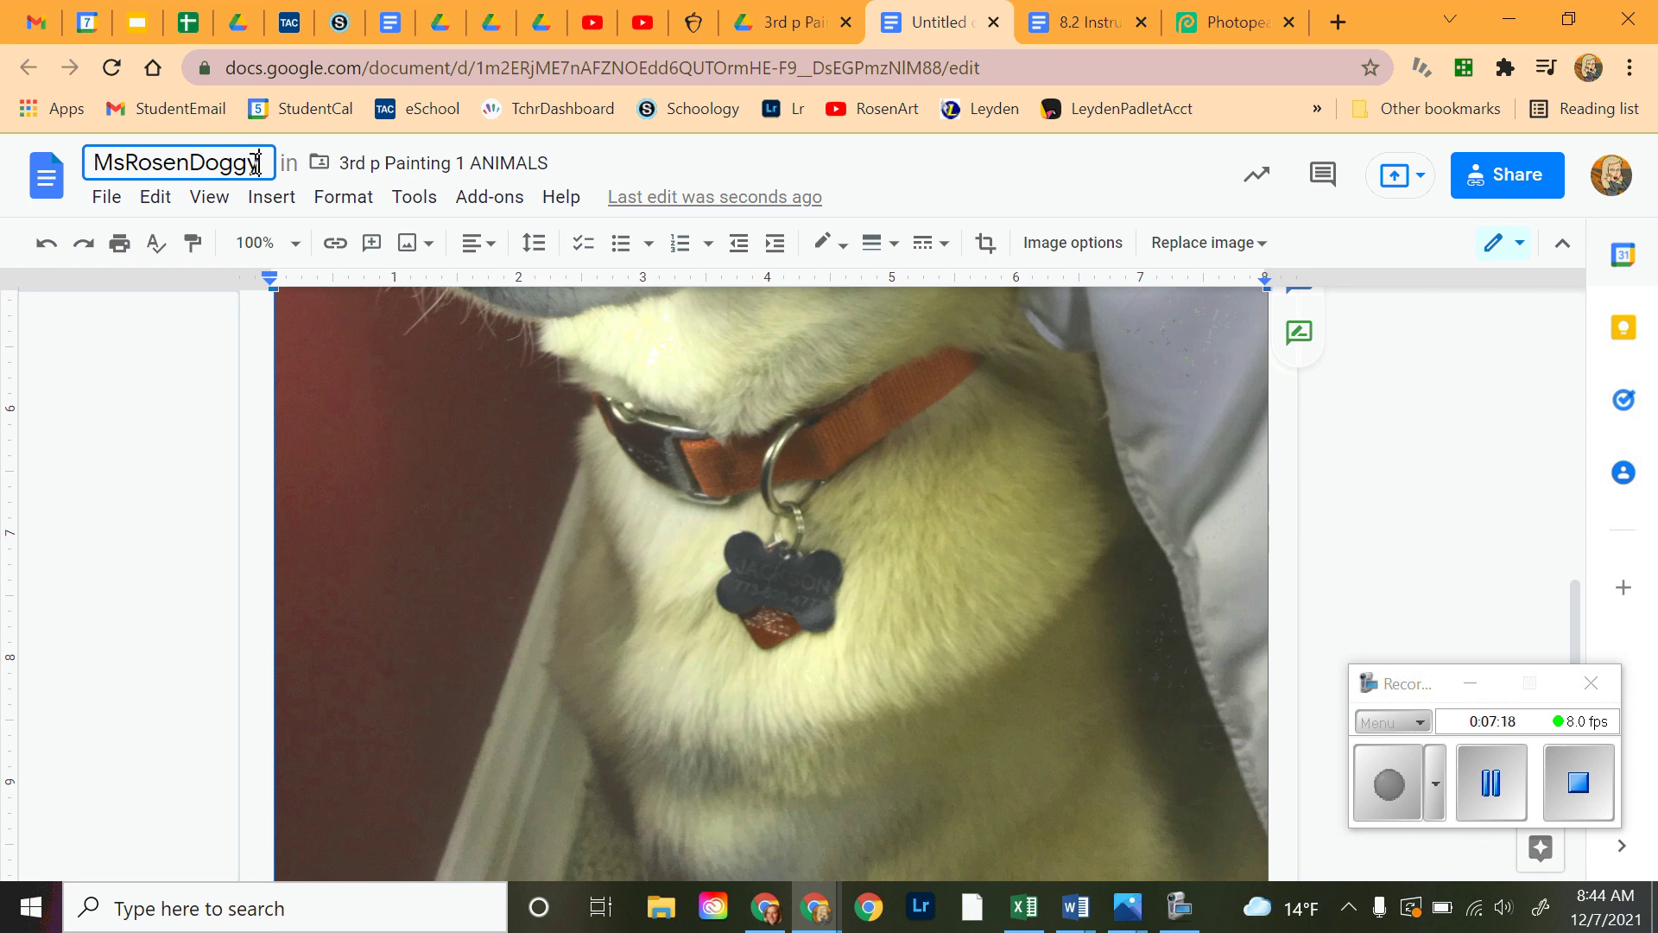
{"action": "left_click", "coordinate": [396, 170]}
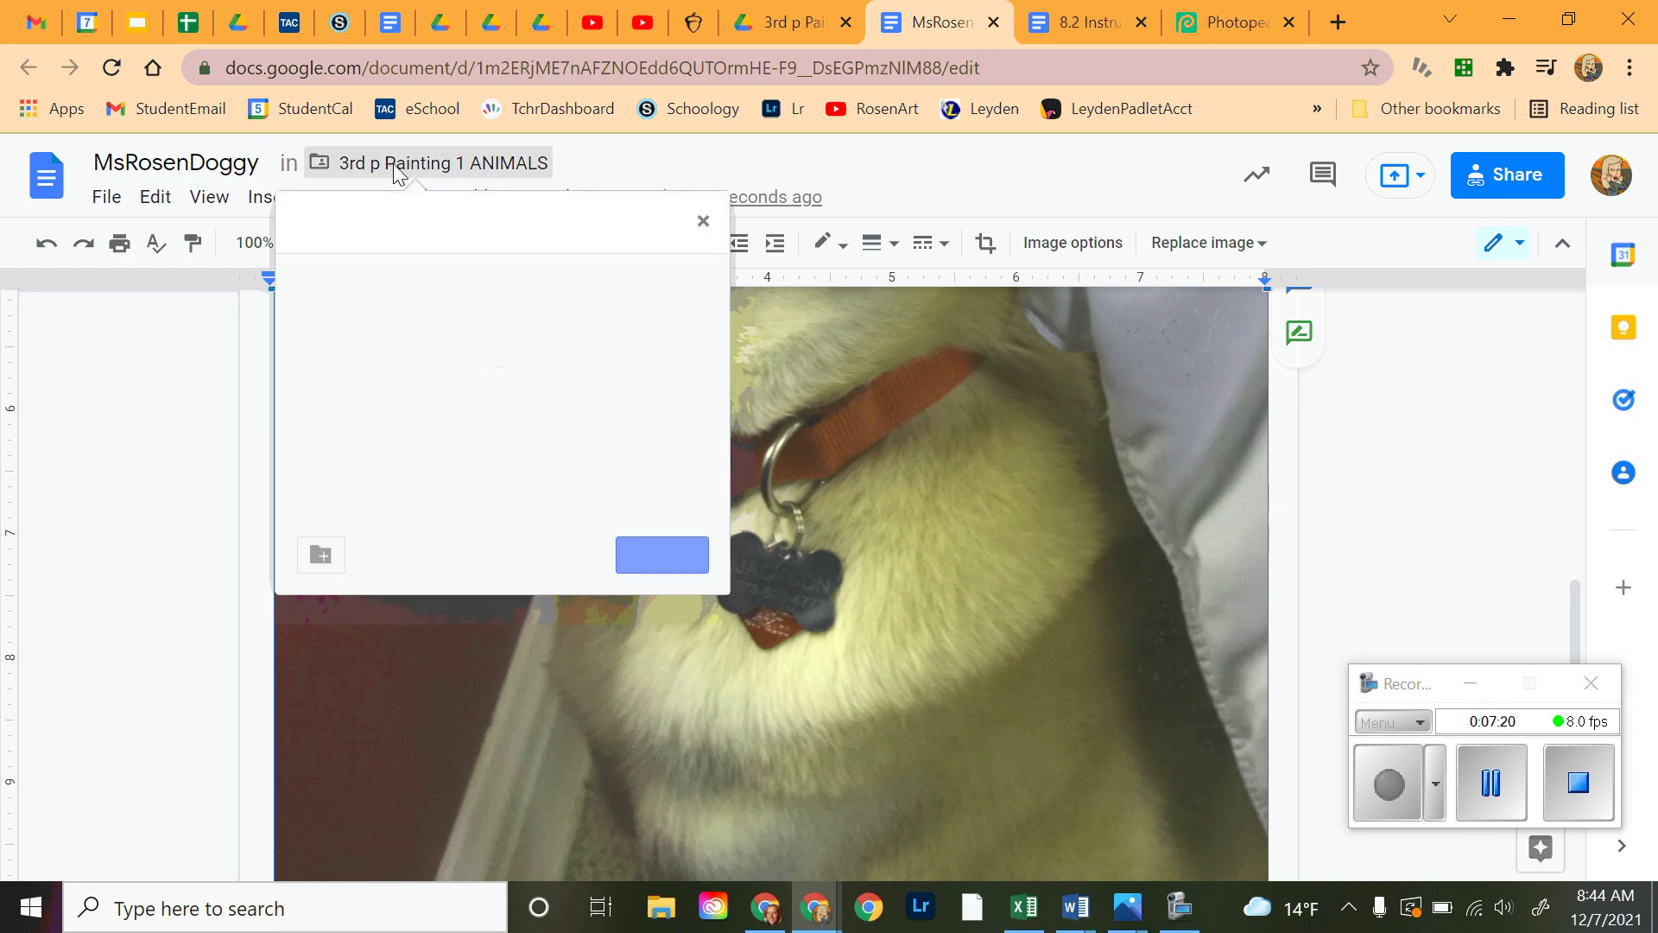
{"action": "left_click", "coordinate": [129, 551]}
{"action": "left_click", "coordinate": [342, 164]}
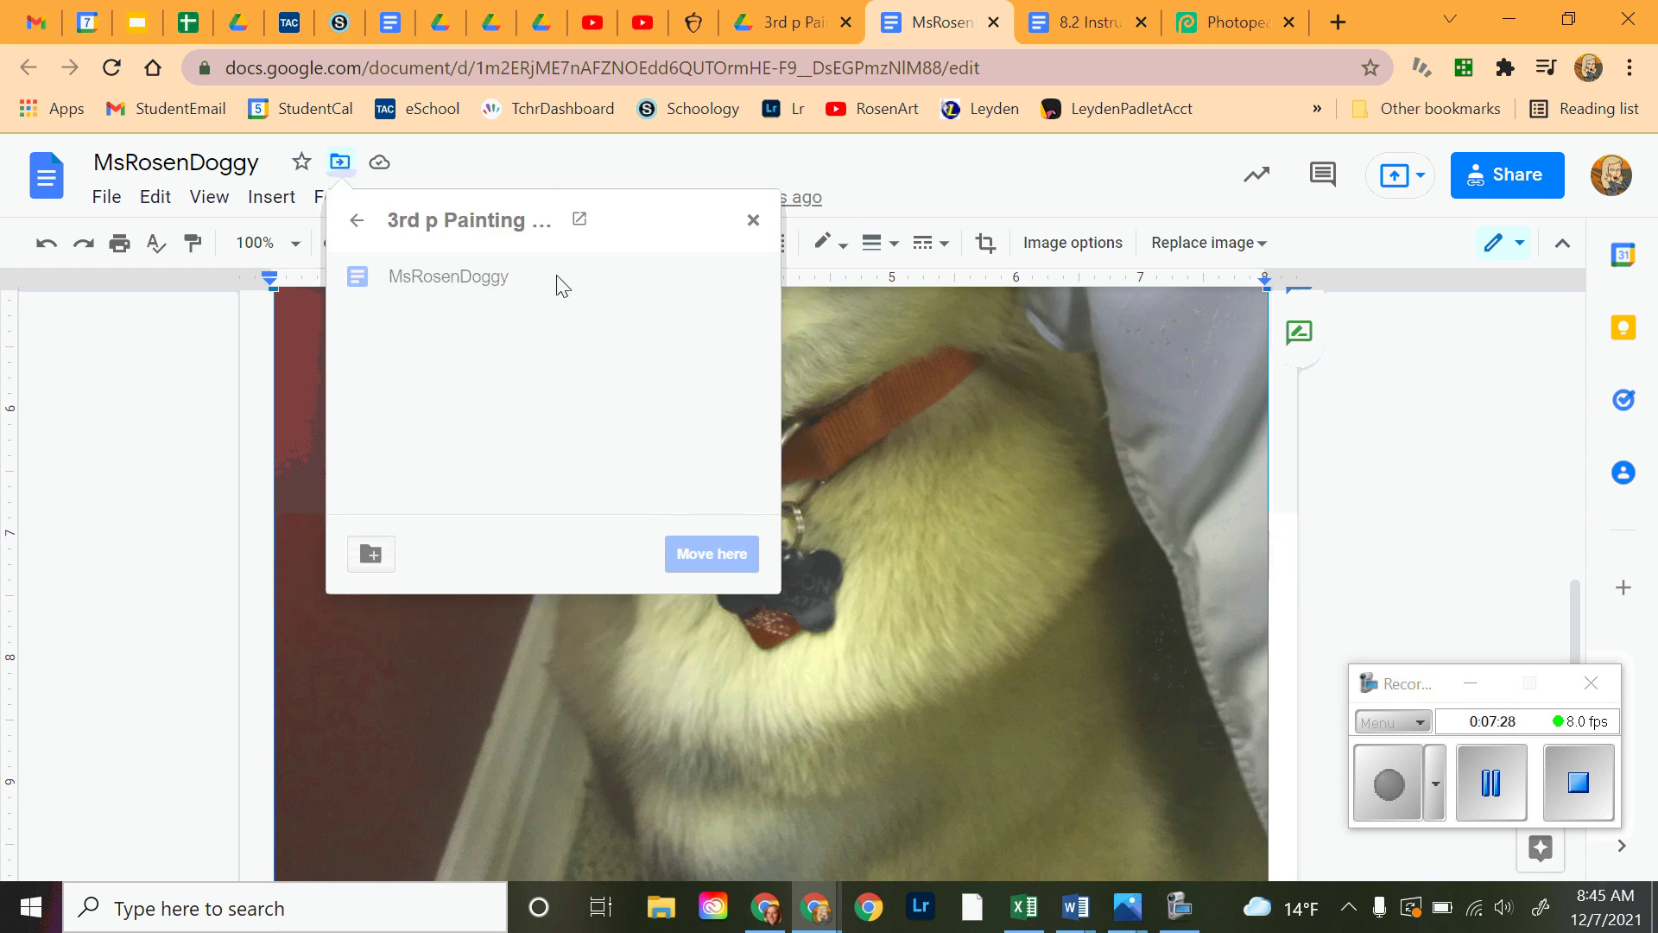
{"action": "left_click", "coordinate": [1065, 591]}
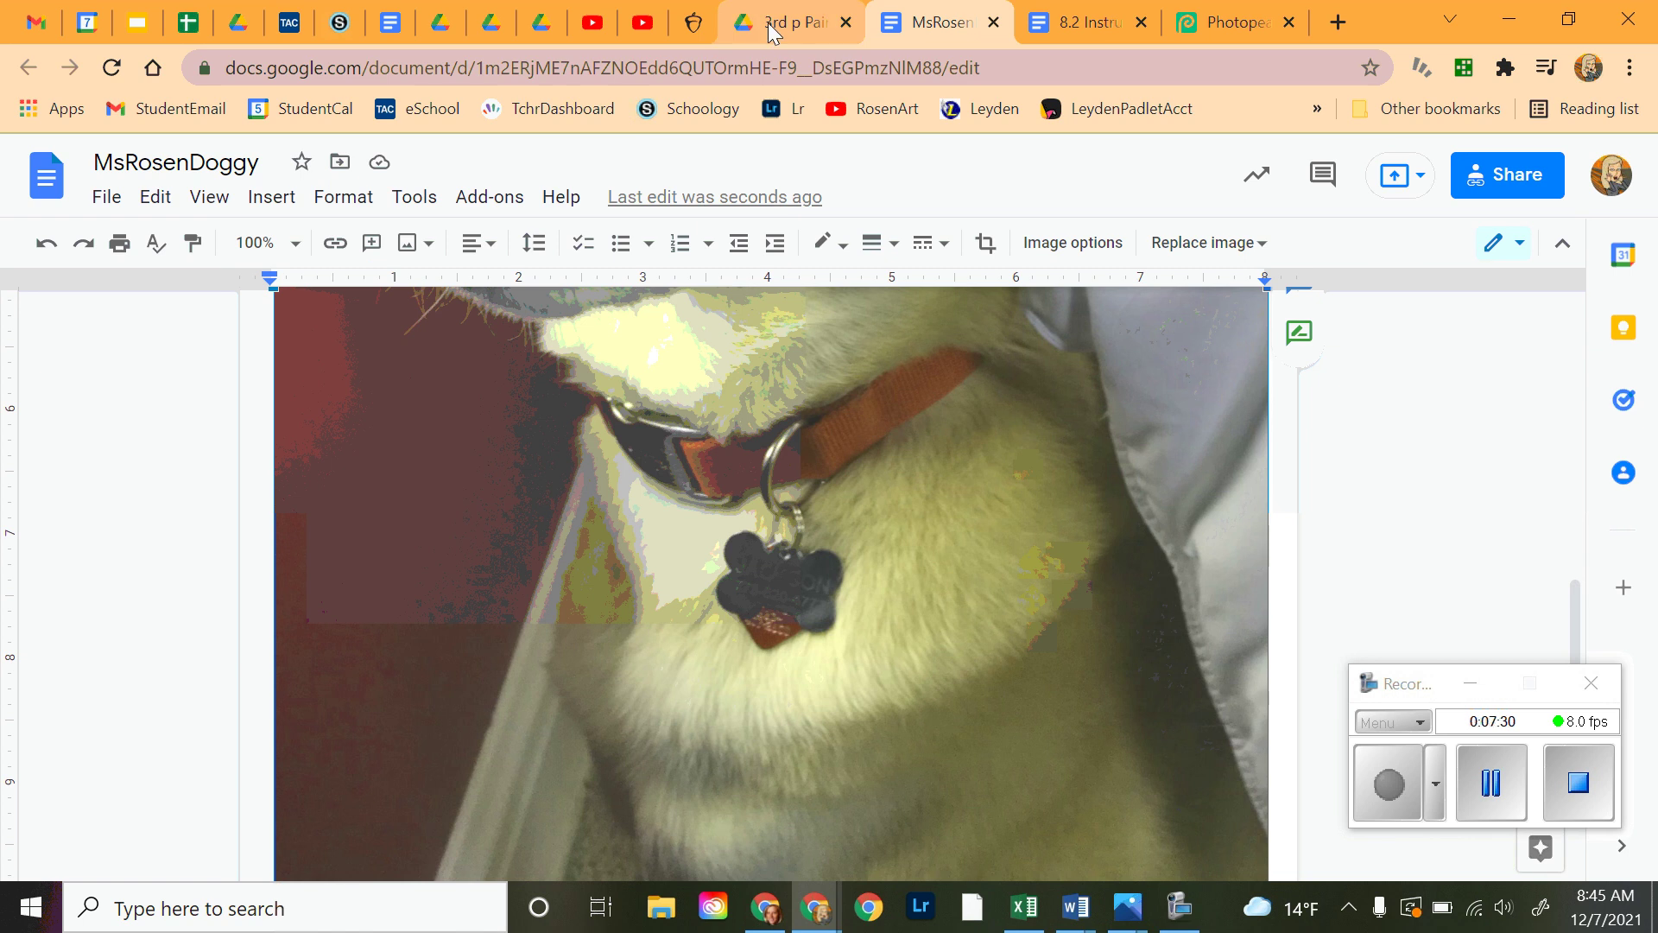
- Return to the photo color instructions, review step 7's 1-inch grid paragraph, then scroll to the top
{"action": "left_click", "coordinate": [1088, 22]}
{"action": "scroll", "coordinate": [735, 708], "scroll_direction": "down", "scroll_amount": 4}
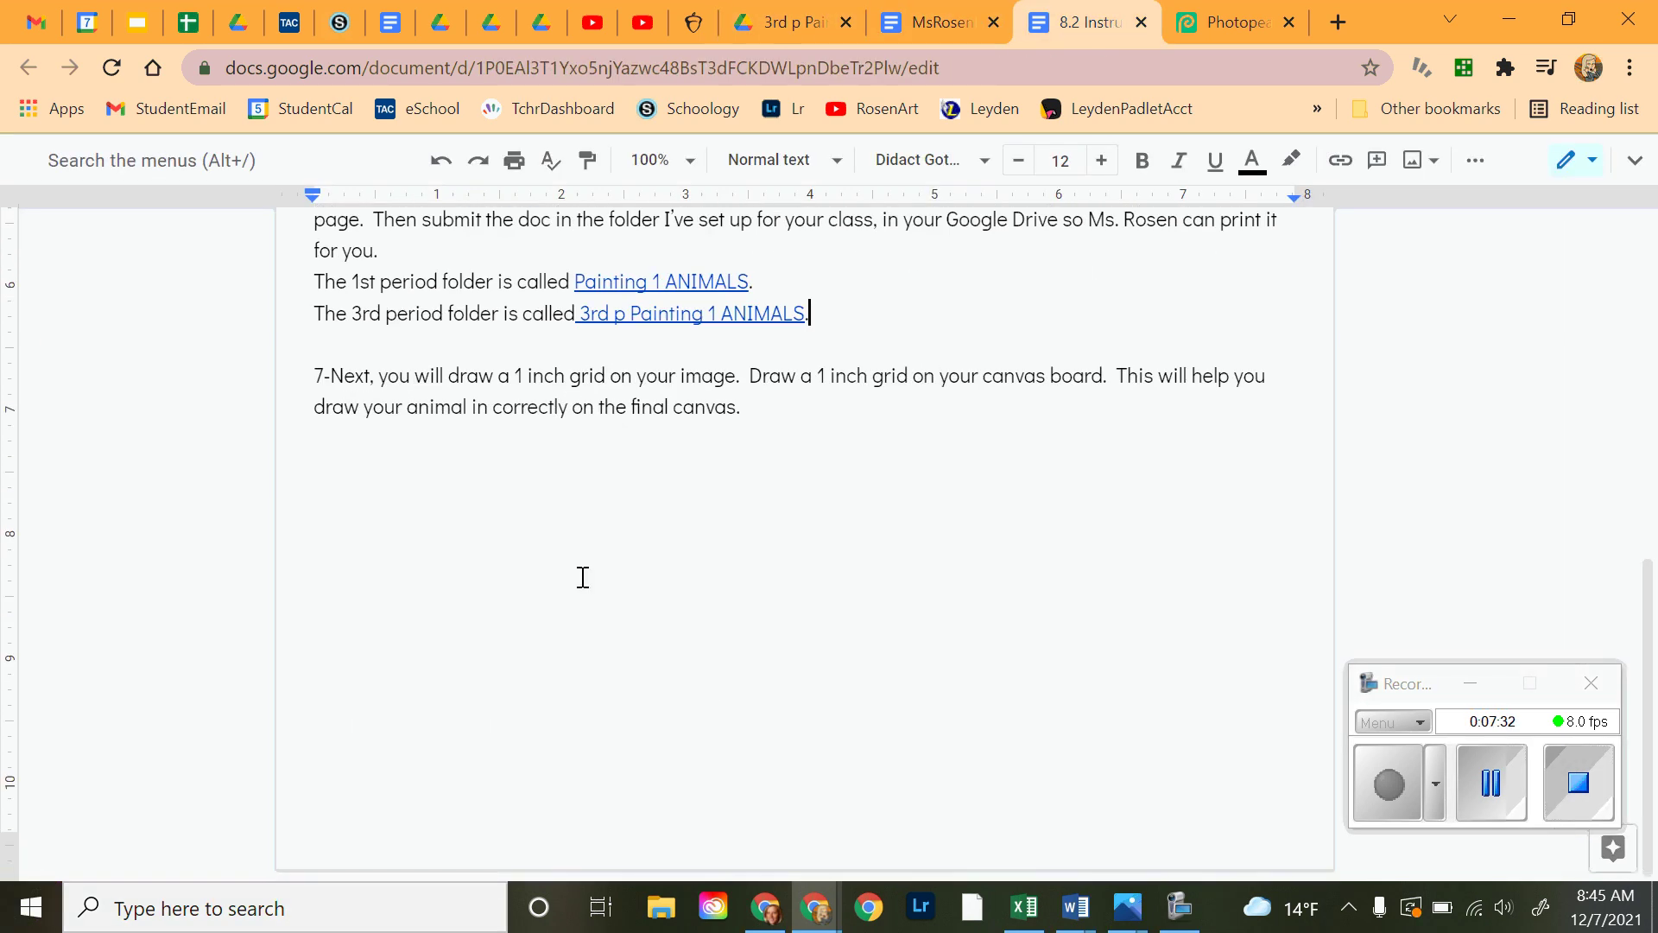
{"action": "left_click_drag", "start_coordinate": [333, 379], "coordinate": [875, 403]}
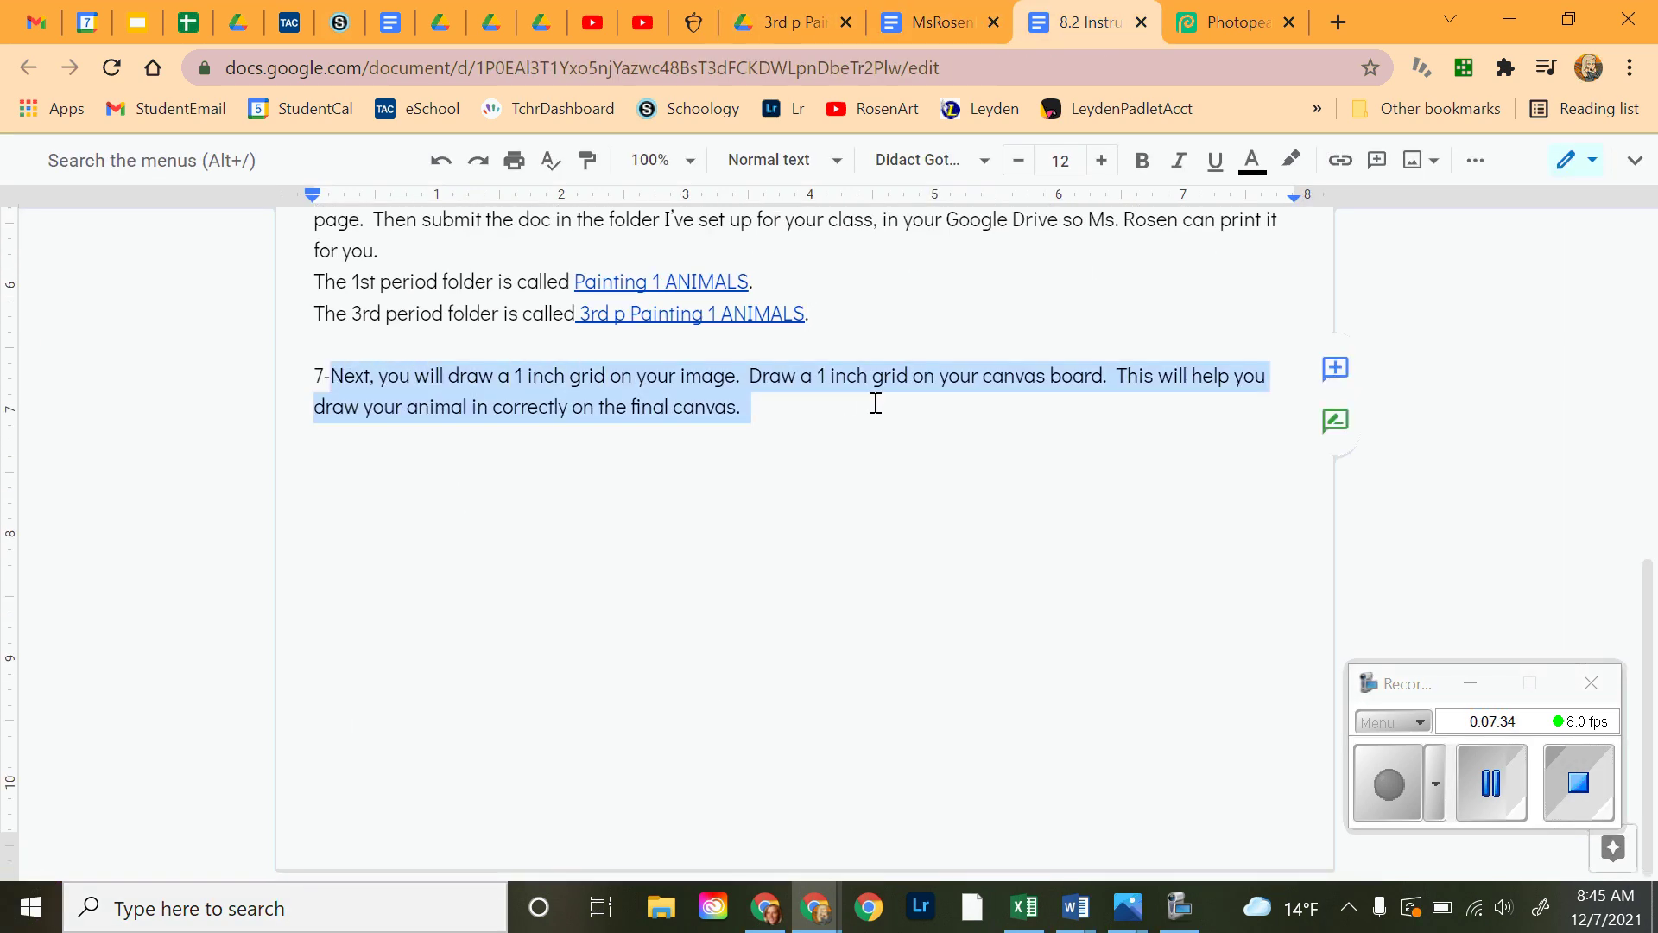
{"action": "left_click", "coordinate": [909, 484]}
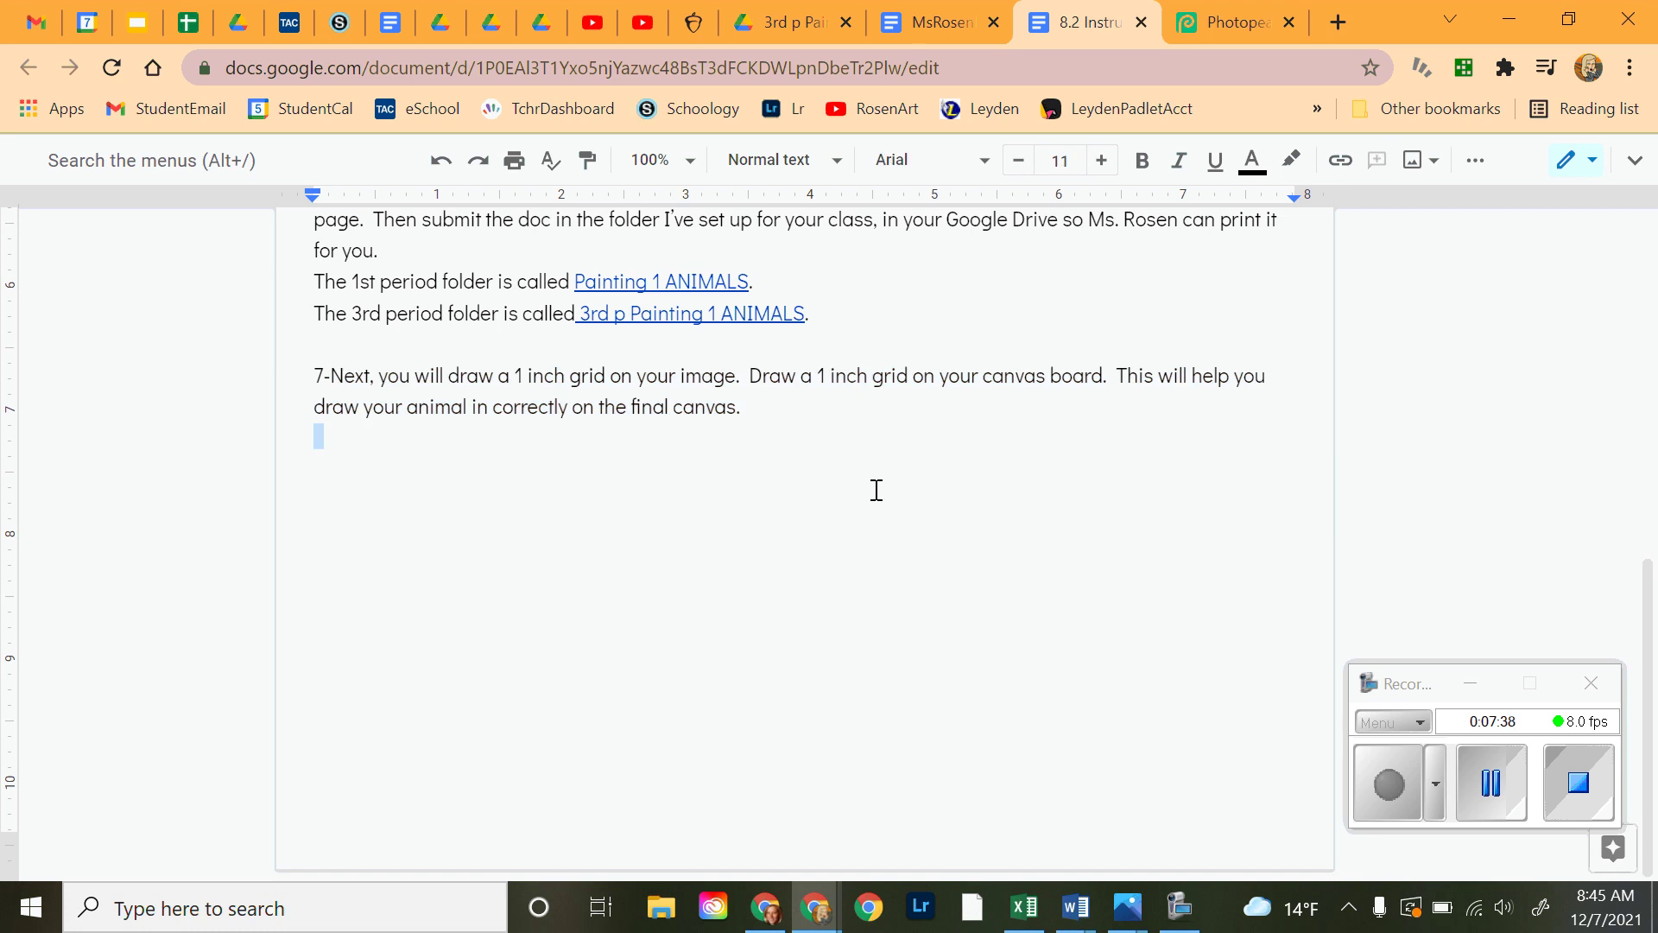
{"action": "scroll", "coordinate": [933, 450], "scroll_direction": "up", "scroll_amount": 10}
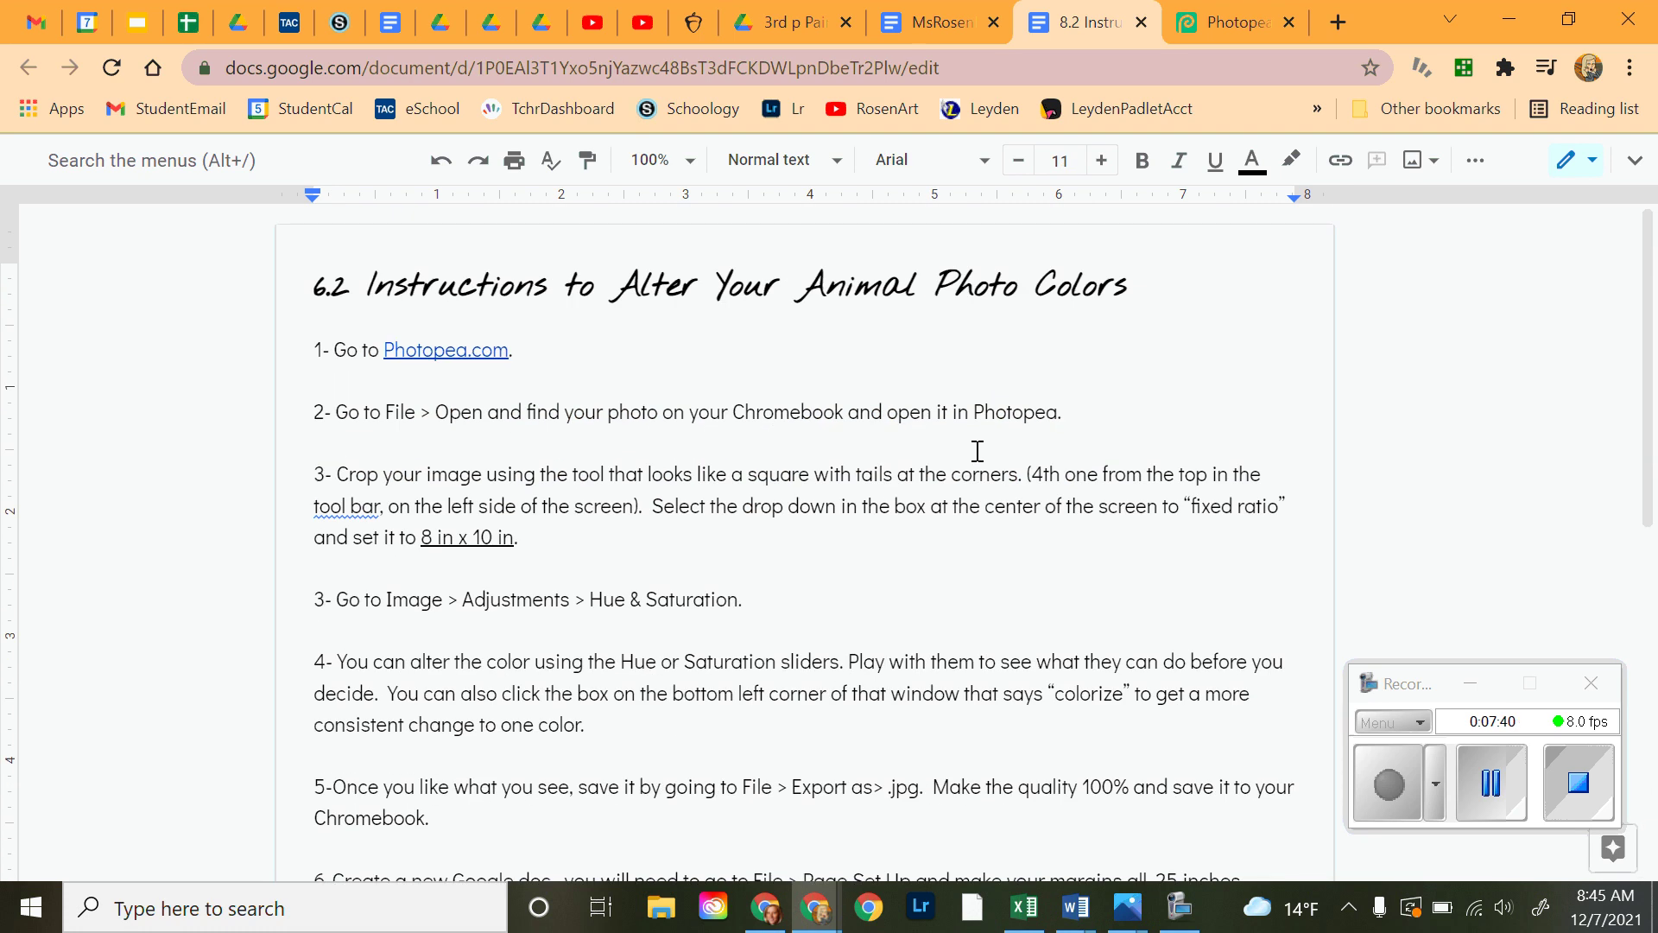